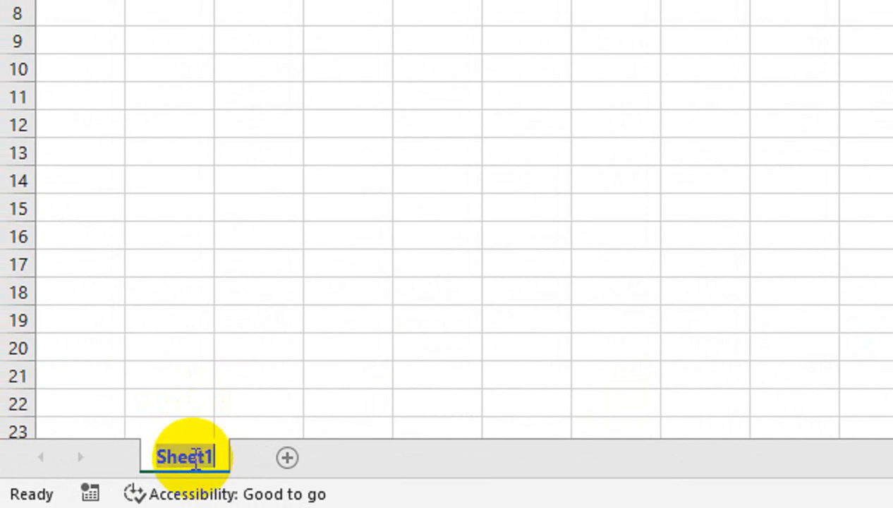
Step: Rename the worksheet Sheet1 as JAN
text(JAN)
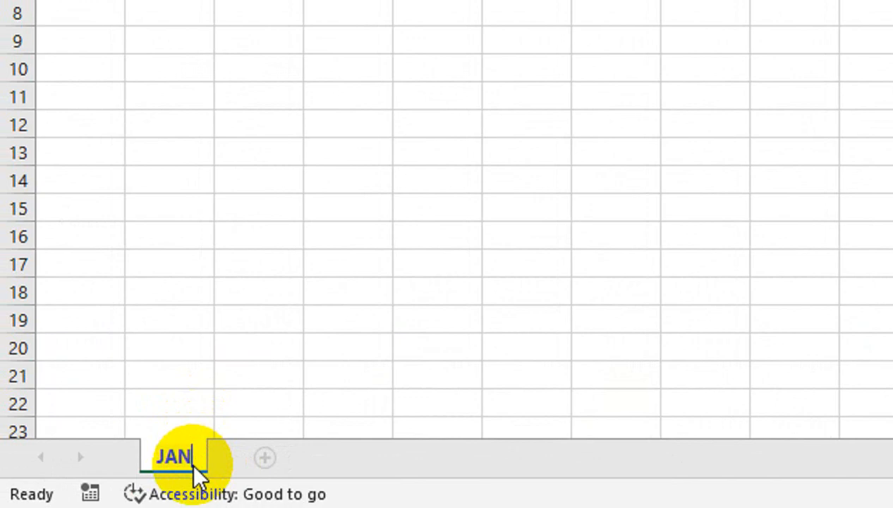
click(239, 404)
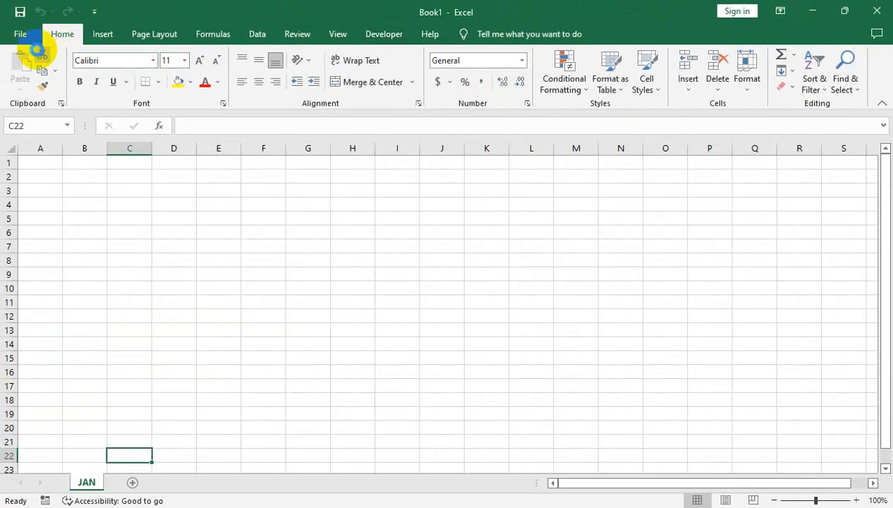
Step: Save the workbook on the Desktop as an Excel Workbook named AUTO LEDGER
click(21, 35)
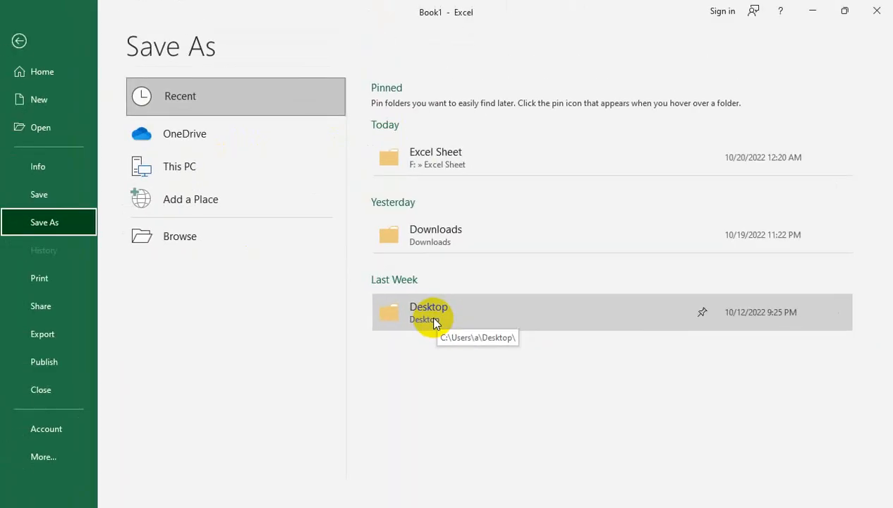
click(433, 323)
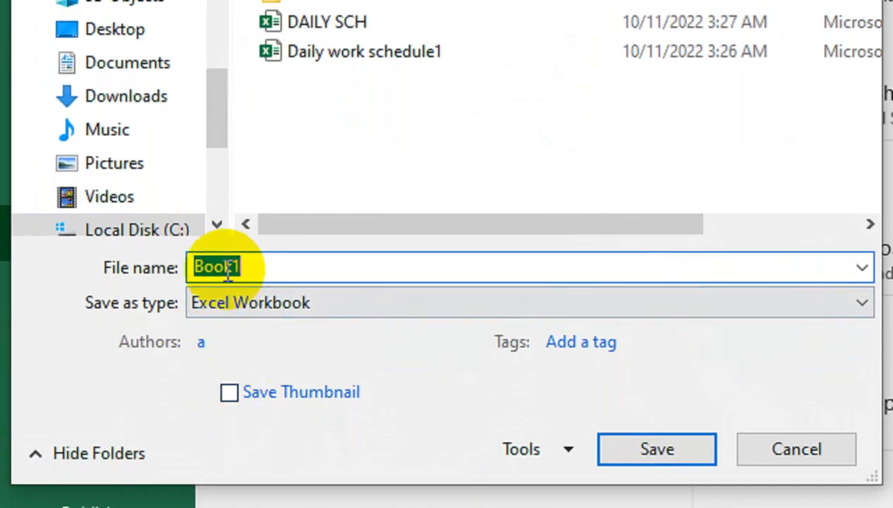
text(AUTO LEDGER)
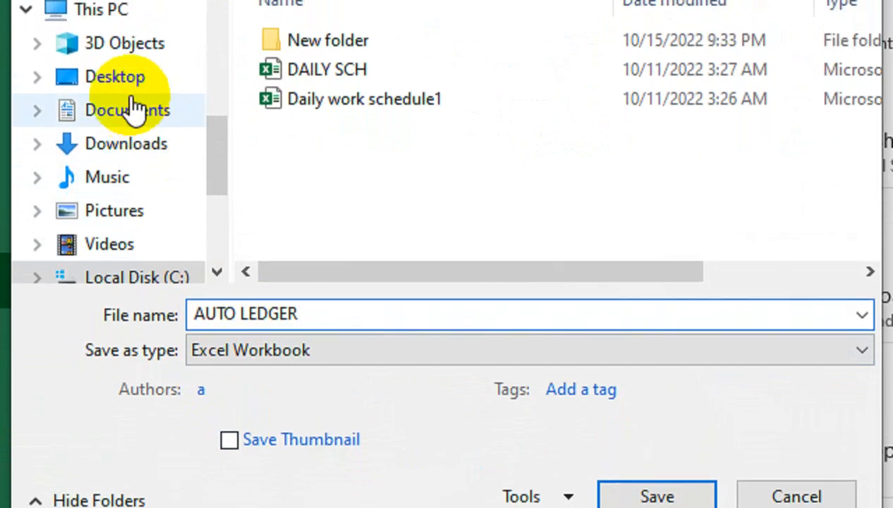
click(119, 34)
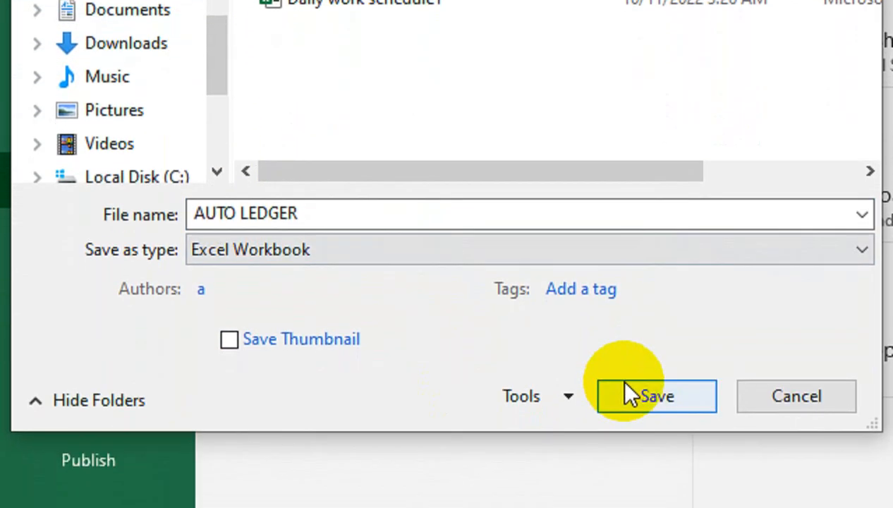
click(618, 384)
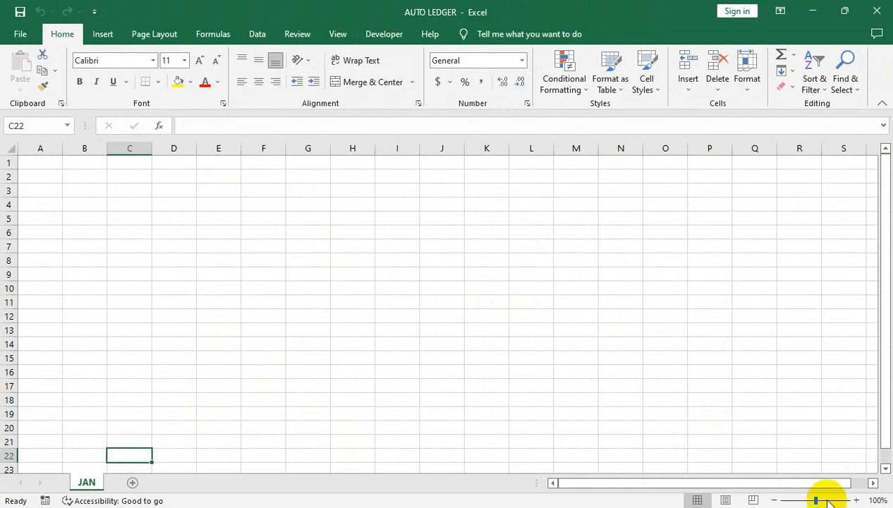
Step: Merge and center cells B2:G2 and make row 2 a little over twice its default height
click(821, 501)
scroll(163, 335, up, 3)
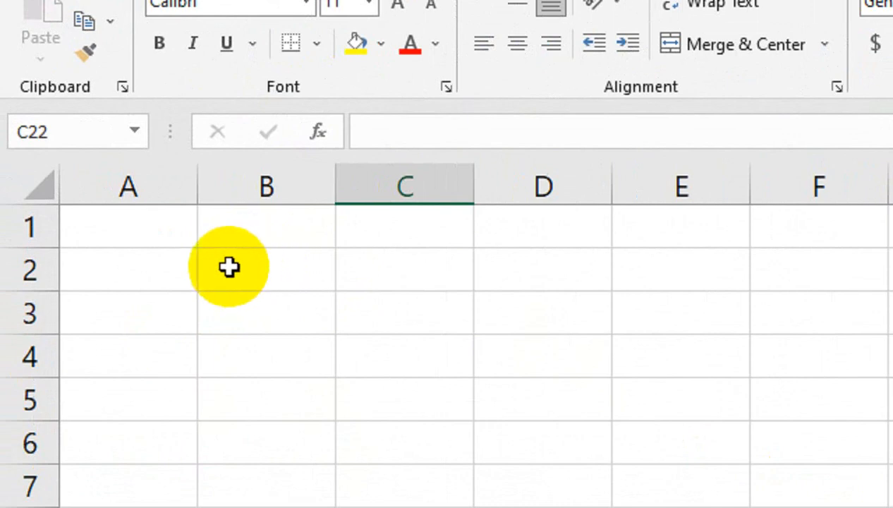
drag(115, 194, 321, 196)
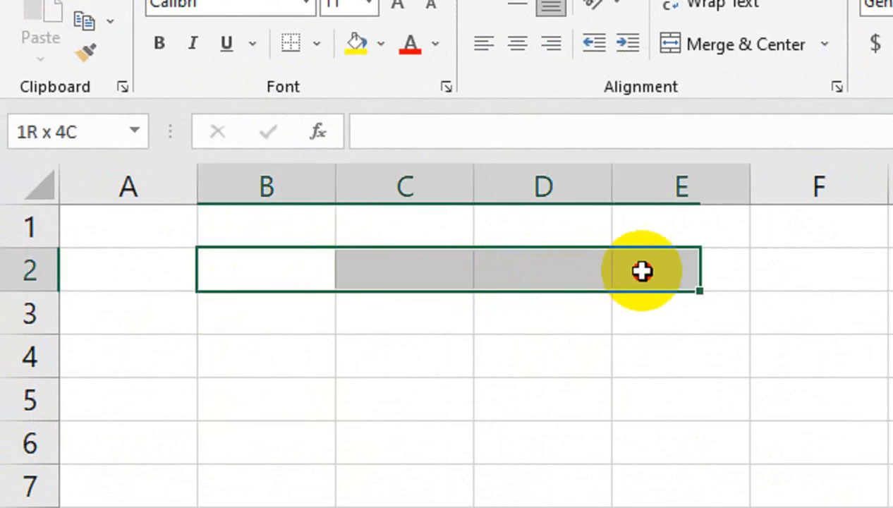
drag(642, 271, 892, 280)
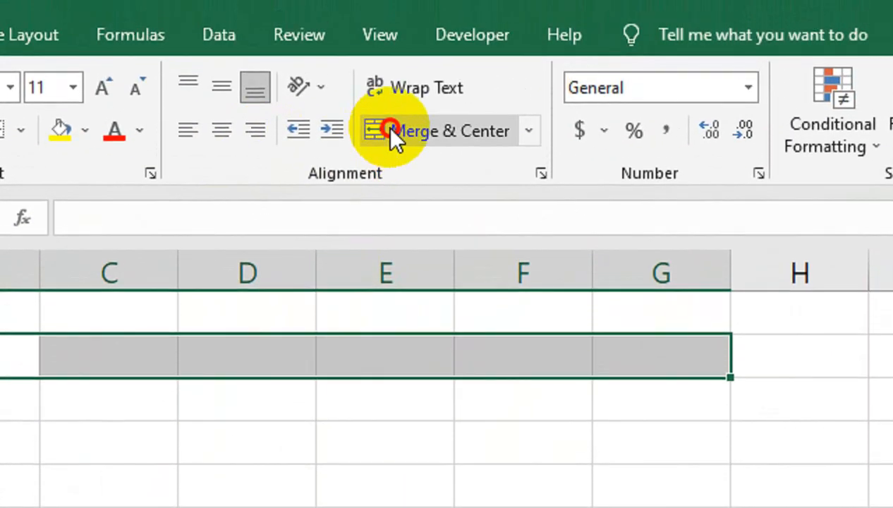
click(684, 48)
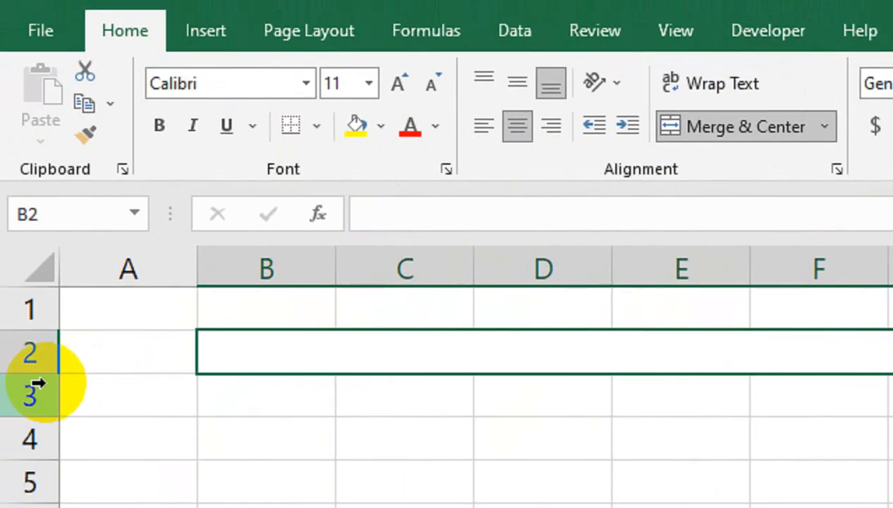
drag(37, 383, 34, 429)
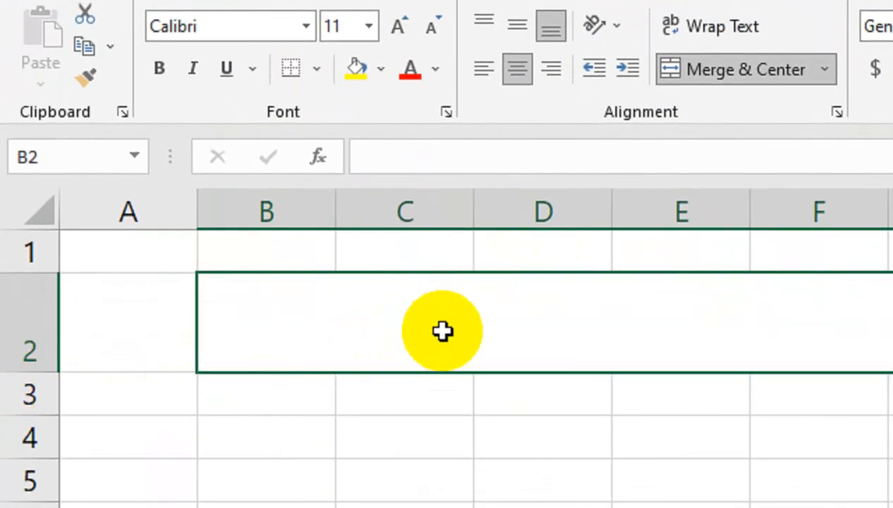
Step: Enter the title LEDGER in the merged B2 cell and align it to the vertical middle
text(LEDG)
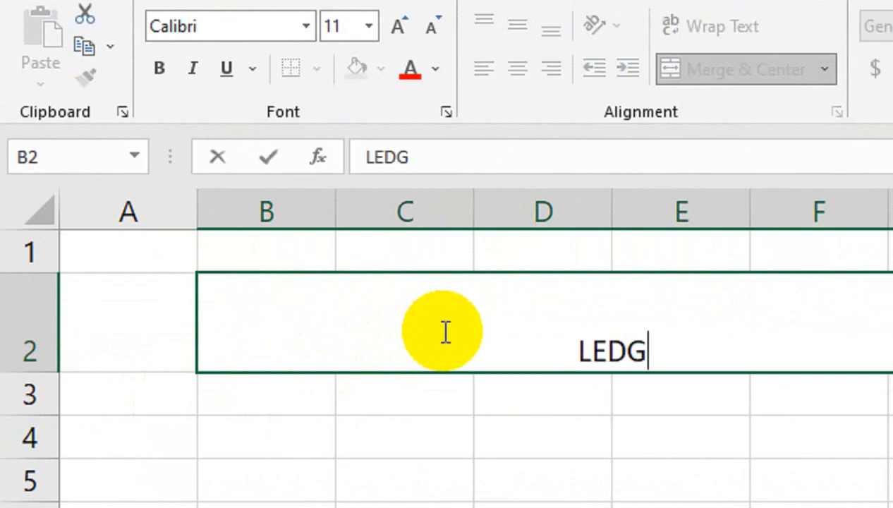
text(ER)
key(Return)
click(471, 333)
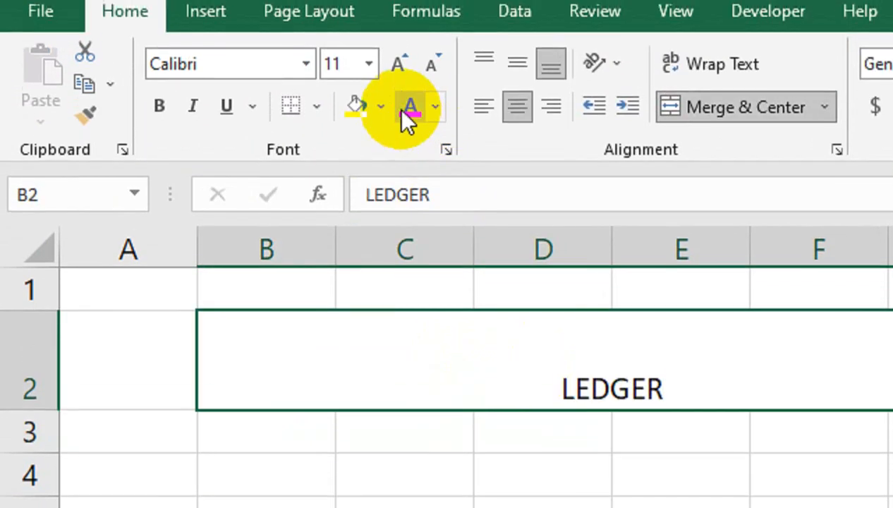
click(518, 26)
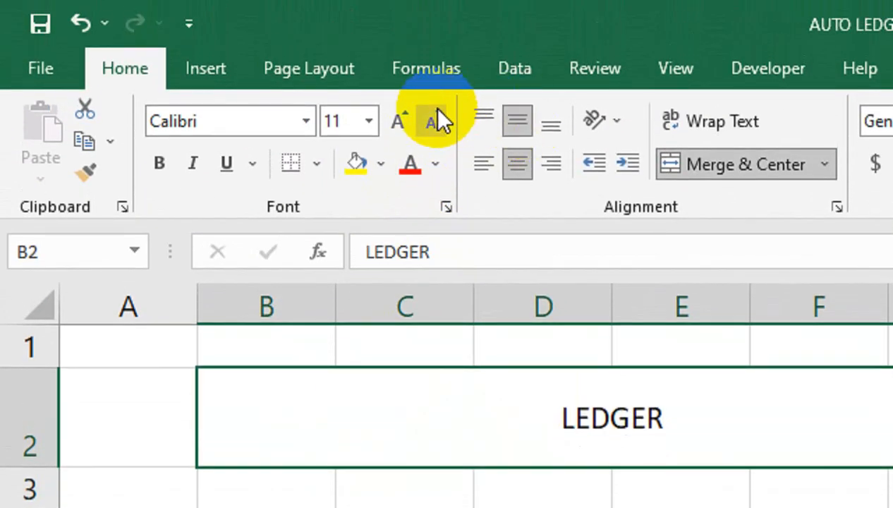
Step: Enlarge the LEDGER title to font size 36 and make it bold
click(400, 125)
click(401, 126)
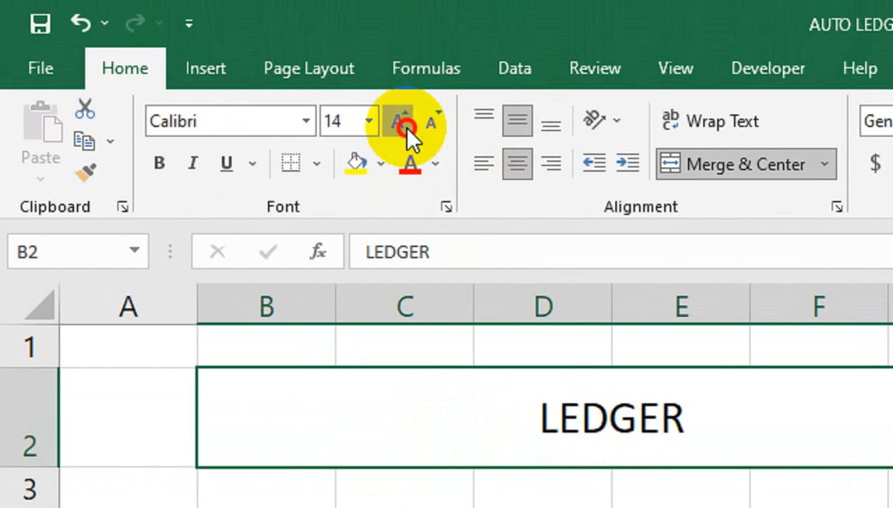
click(401, 126)
click(401, 125)
click(401, 125)
click(397, 126)
click(396, 127)
click(395, 125)
click(395, 125)
click(395, 125)
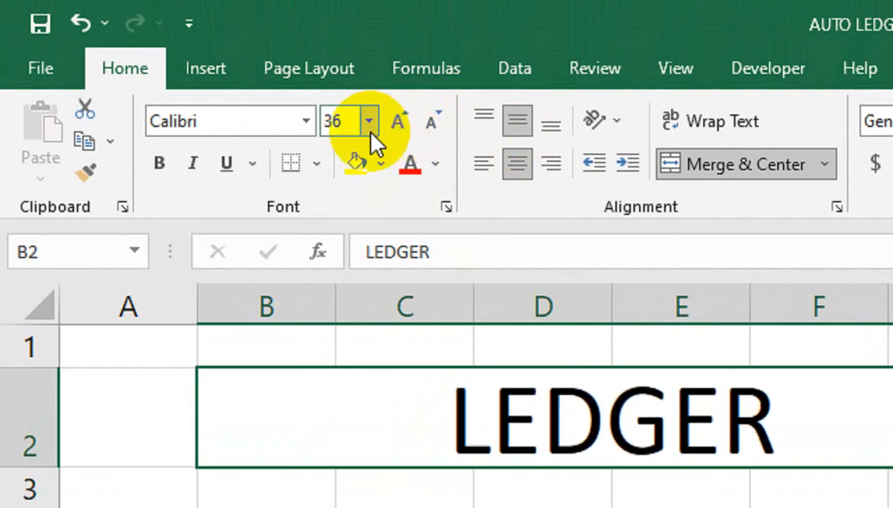
click(150, 165)
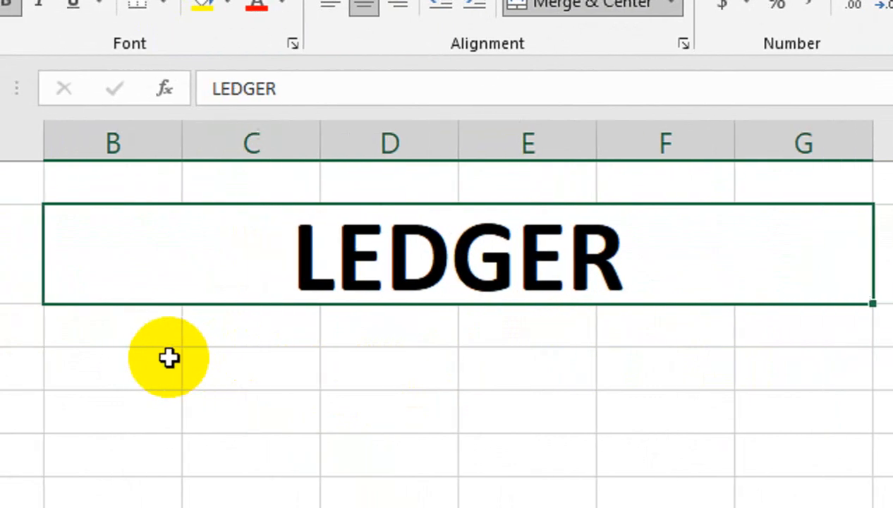
Step: Merge cells across each row in the ranges B4:C5 and D4:G5
drag(169, 357, 251, 411)
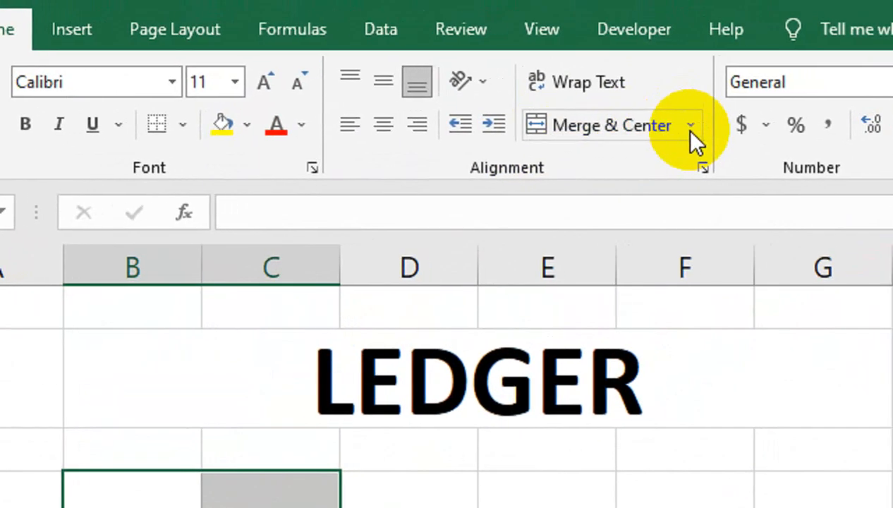
click(692, 124)
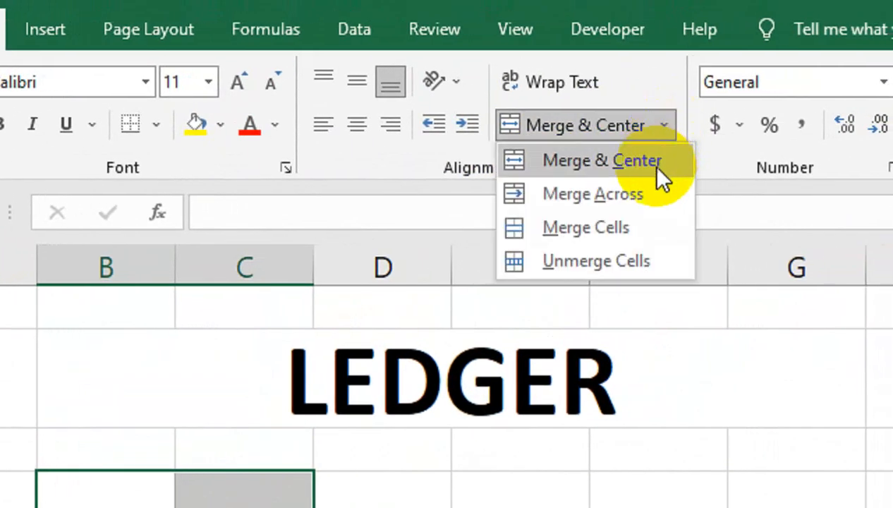
click(592, 193)
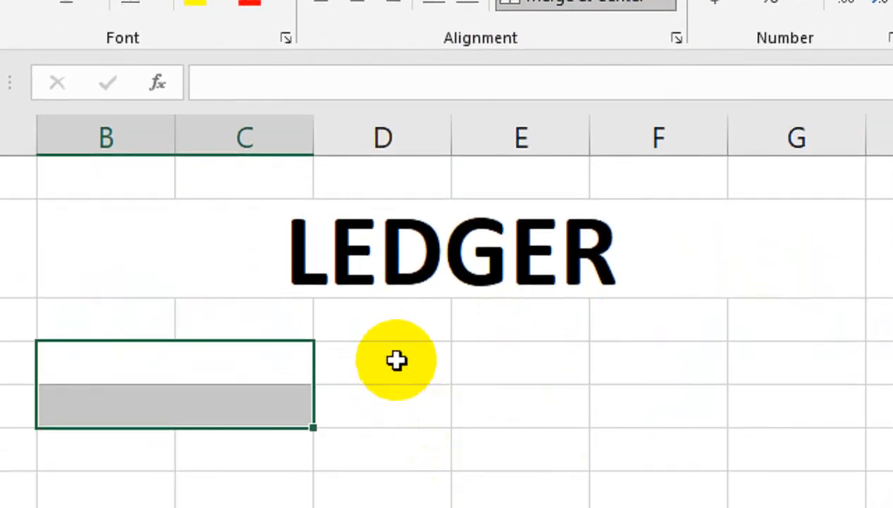
drag(397, 360, 786, 400)
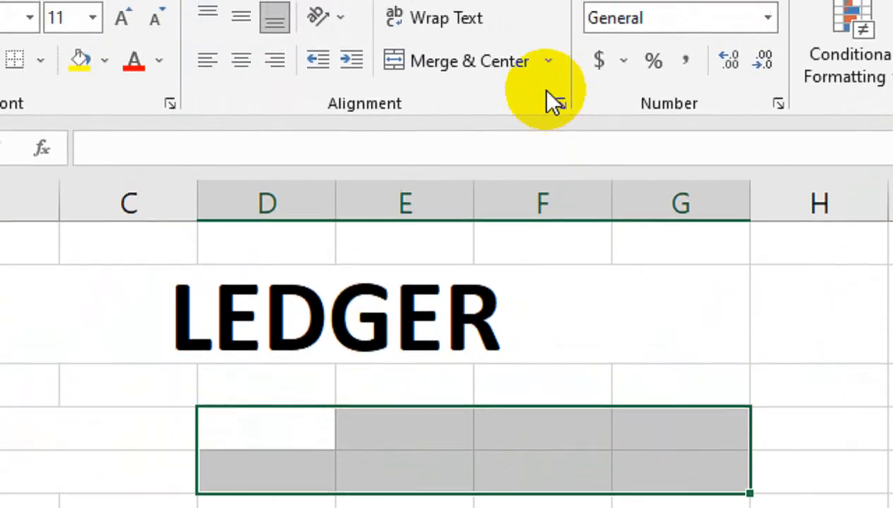
click(549, 129)
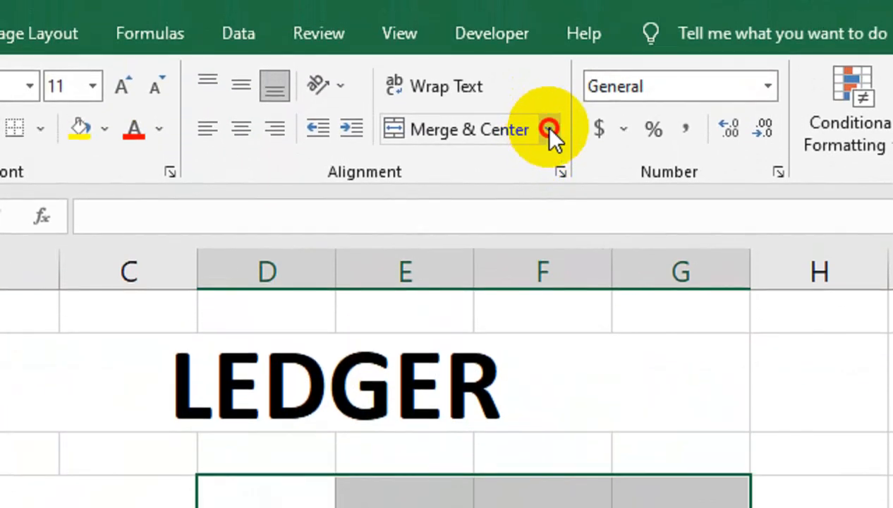
click(534, 201)
Step: Widen columns B through G equally to about one and a half times their default width
drag(42, 265, 744, 268)
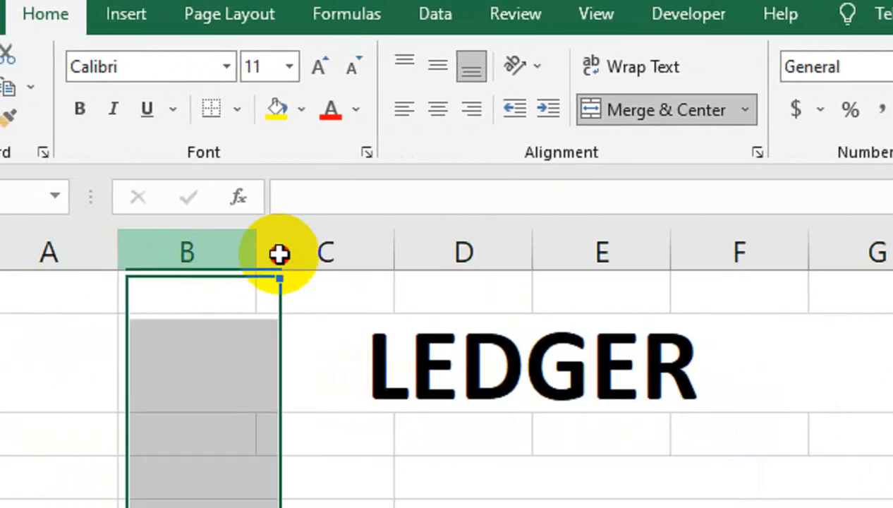
drag(676, 256, 674, 281)
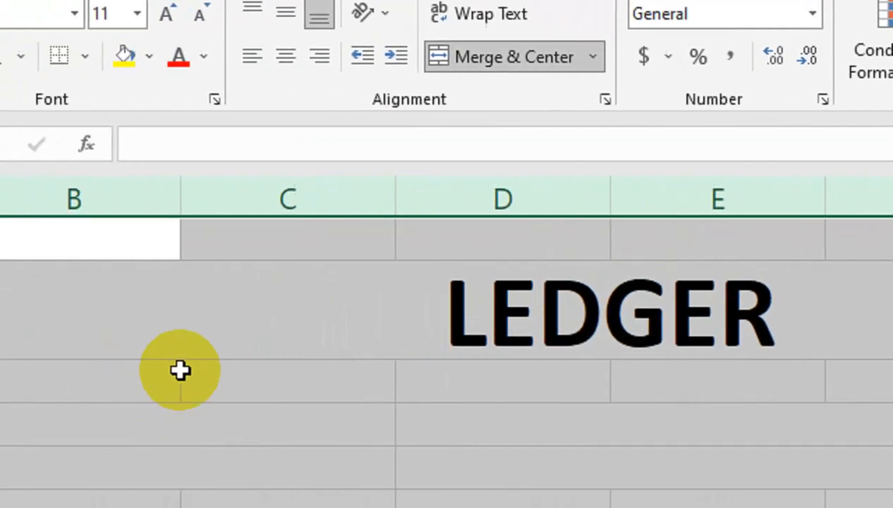
drag(180, 370, 740, 469)
drag(668, 381, 669, 331)
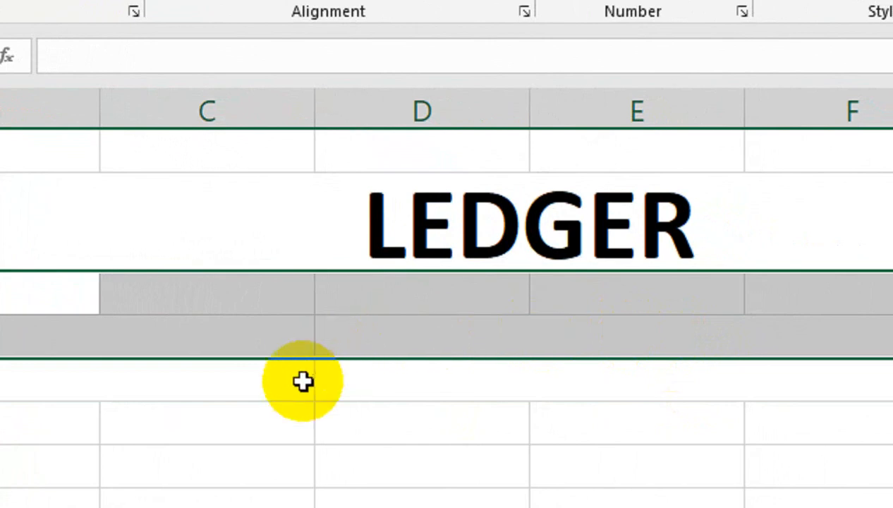
click(135, 412)
click(113, 376)
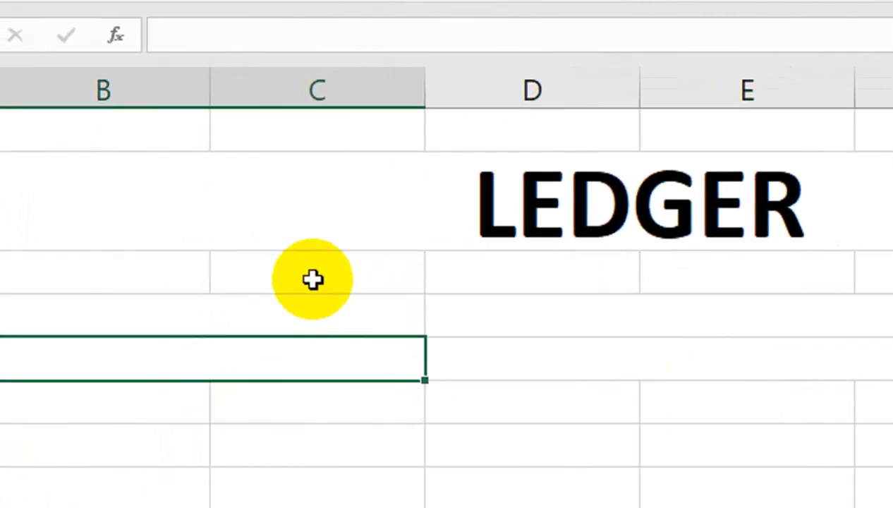
click(312, 279)
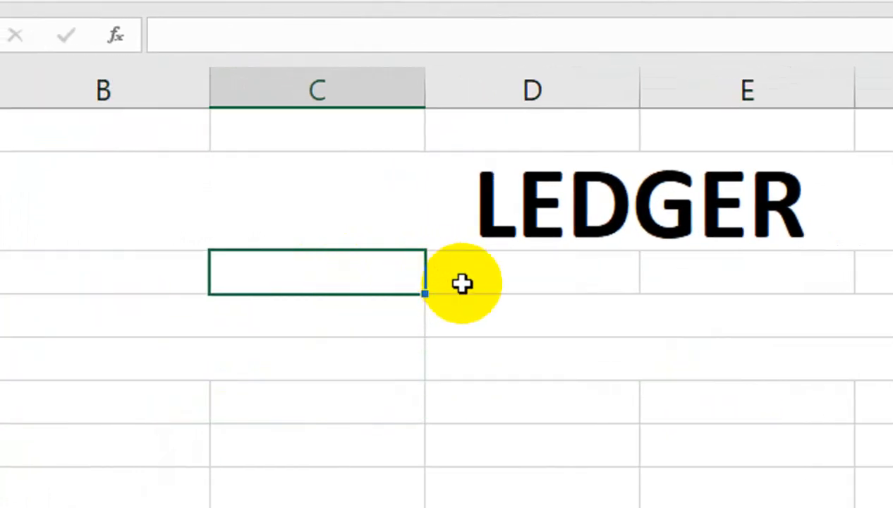
Step: Fill the merged block B4:G5 with the standard dark red color and apply All Borders to it
drag(147, 315, 466, 373)
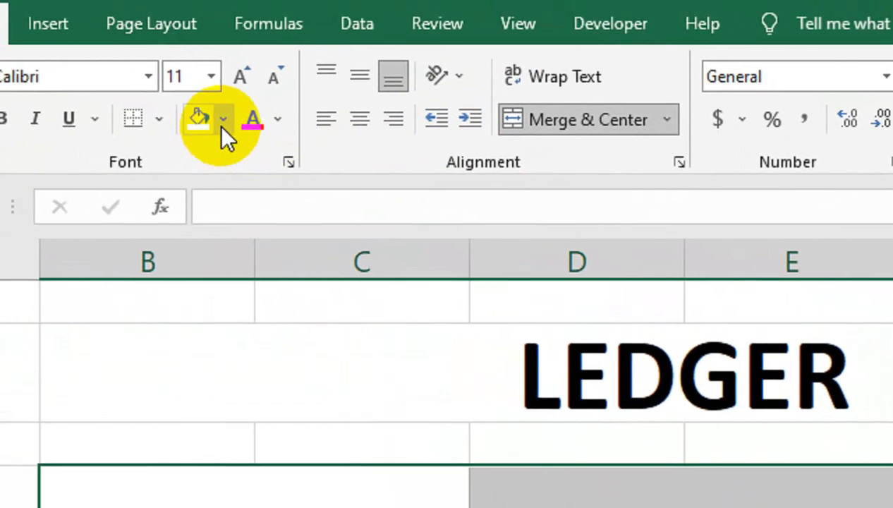
click(222, 121)
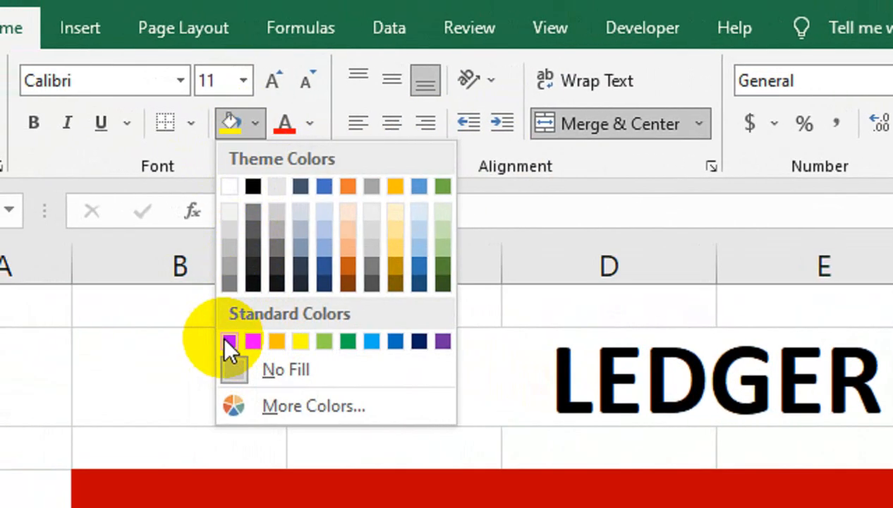
click(230, 342)
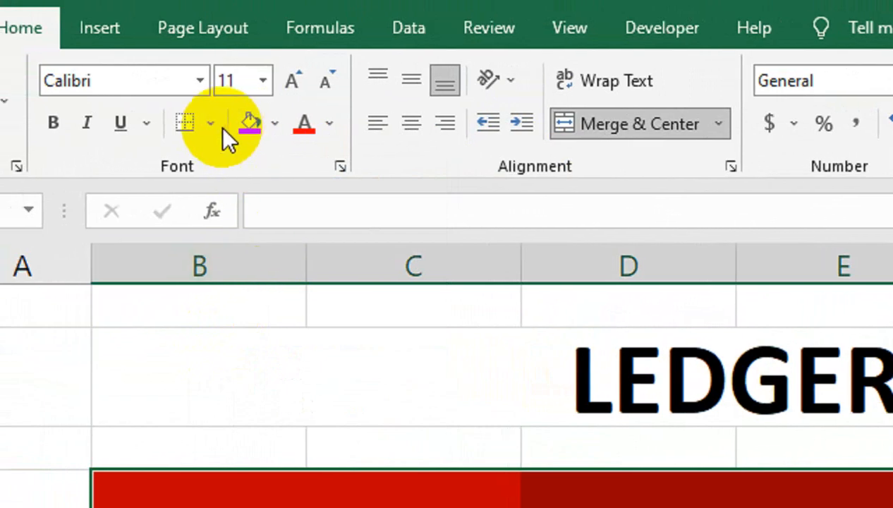
click(190, 123)
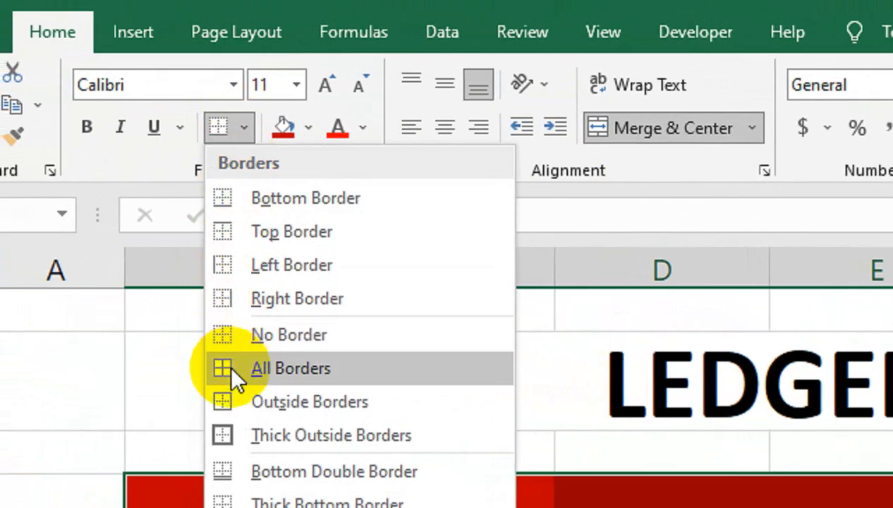
click(226, 363)
Step: Enter the label COMPANY NAME in the merged B4 cell
click(381, 386)
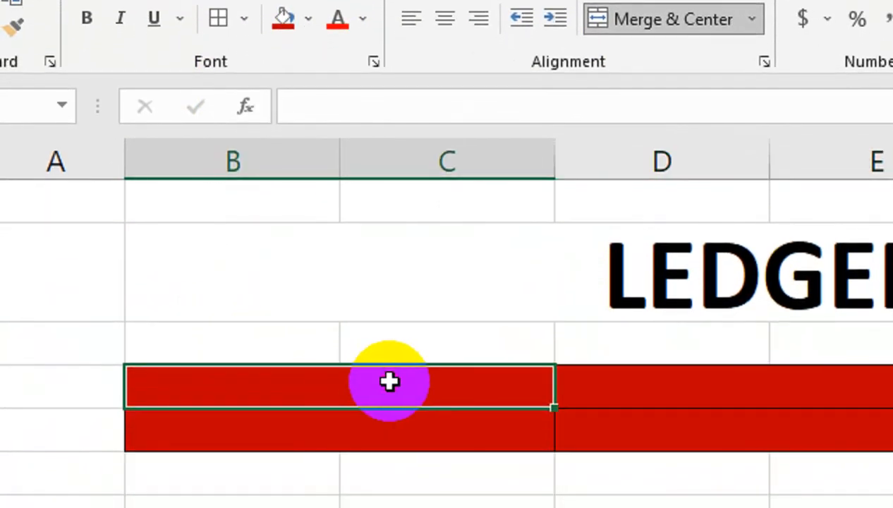
text(COMPANY NAME)
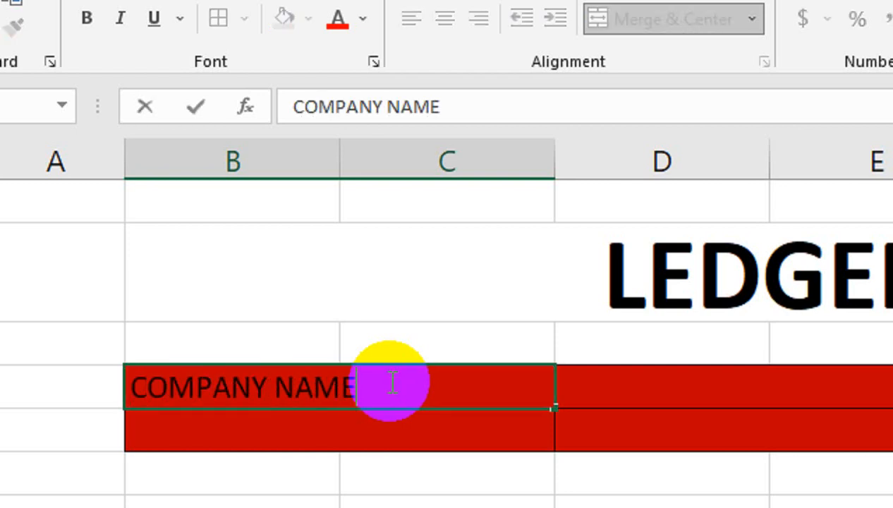
key(Return)
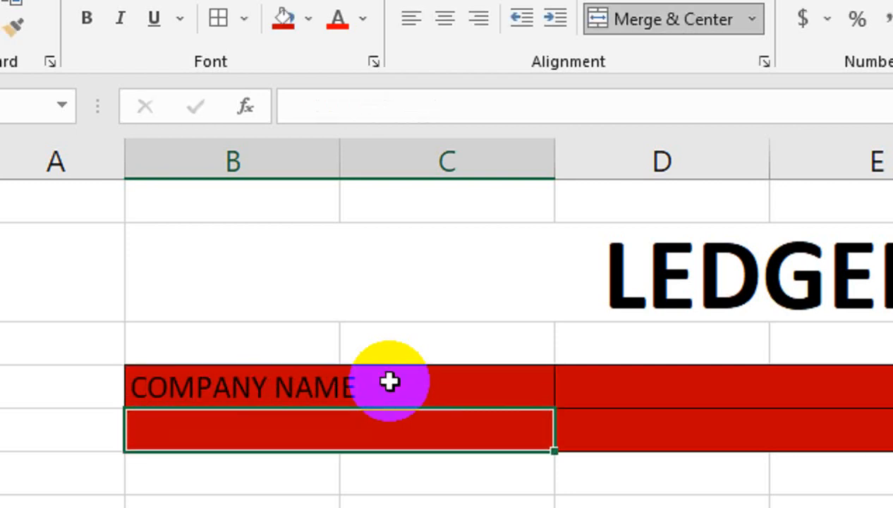
Step: Format the COMPANY NAME label in B4 as bold white text
click(281, 374)
click(70, 18)
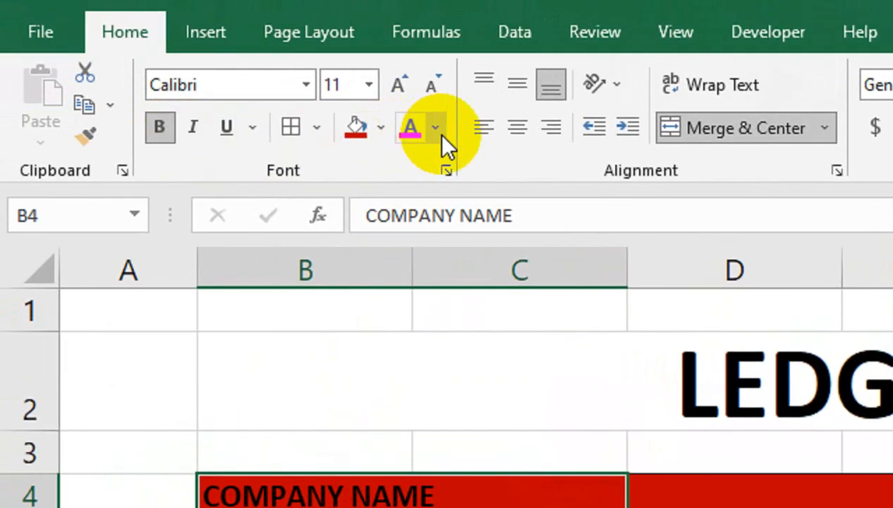
click(436, 129)
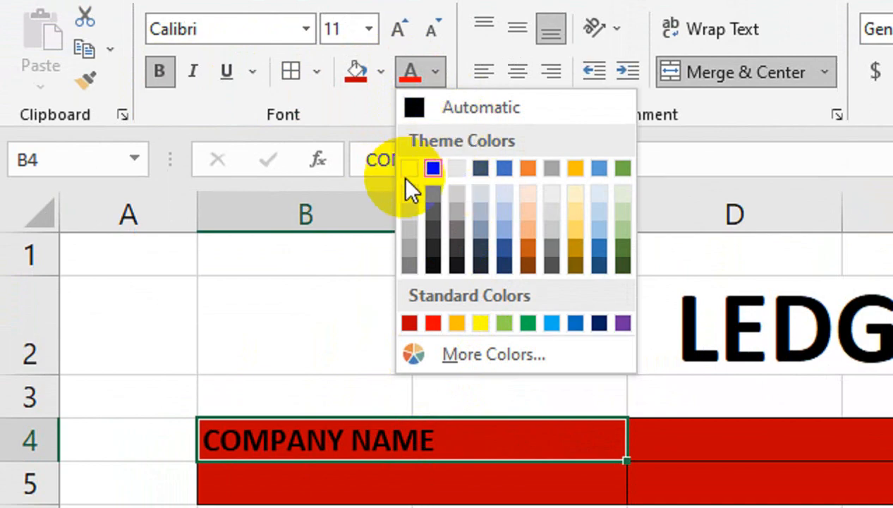
click(409, 169)
Step: Make row 2 slightly taller and fill the LEDGER title cell with a light gold theme color
click(427, 295)
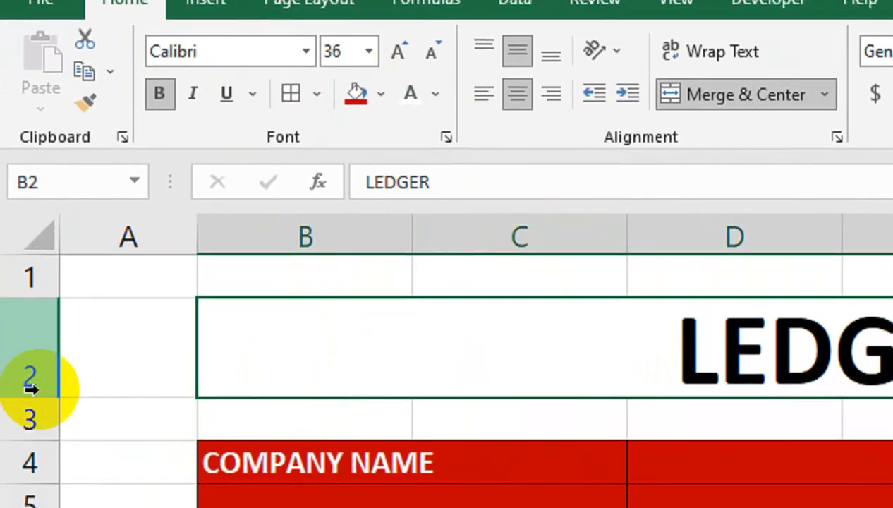
drag(29, 395, 29, 417)
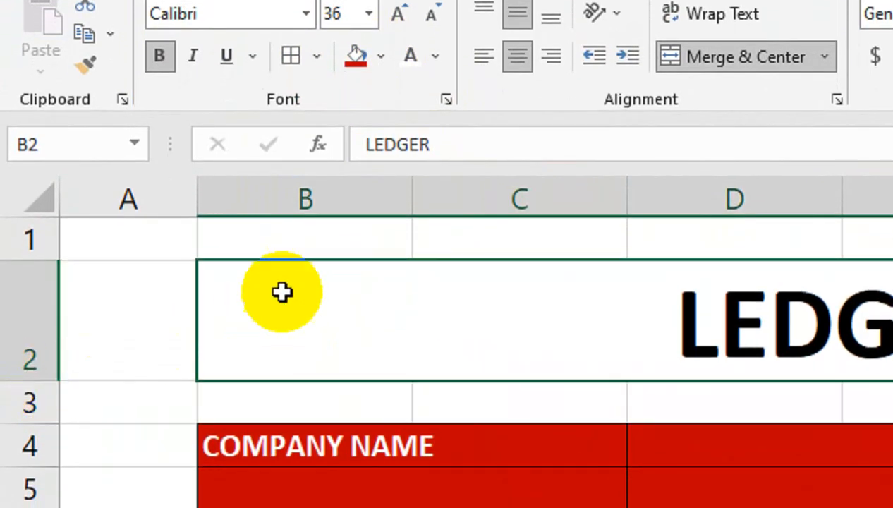
click(381, 57)
click(524, 167)
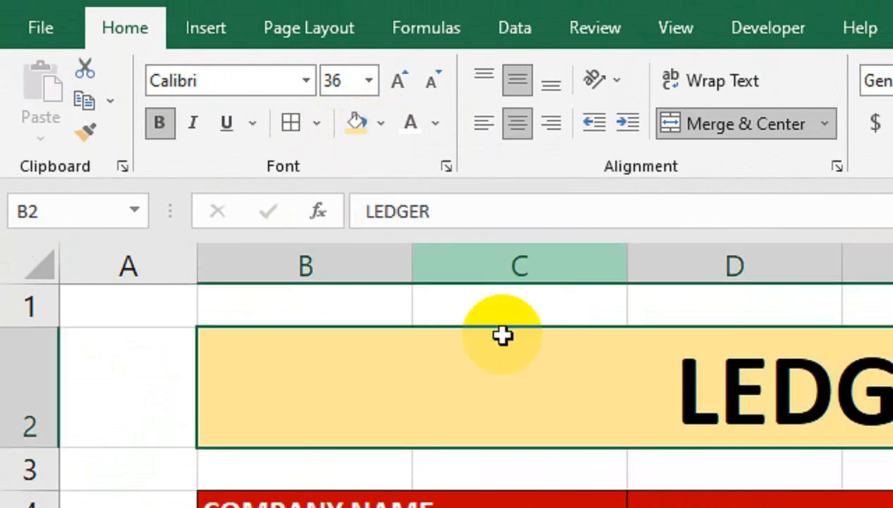
Step: Fill the range B3:G3 below the title with black
mouse_move(309, 383)
mouse_down()
mouse_move(797, 353)
mouse_move(654, 381)
mouse_up()
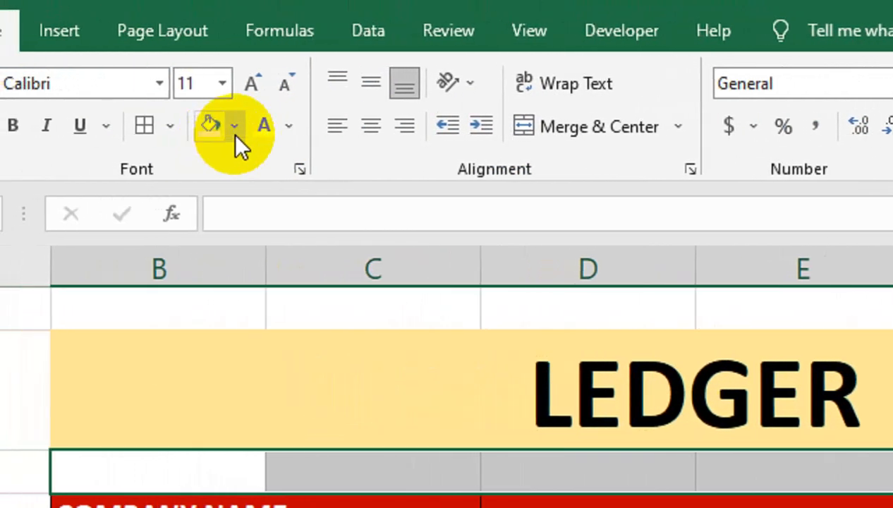
click(234, 127)
click(232, 189)
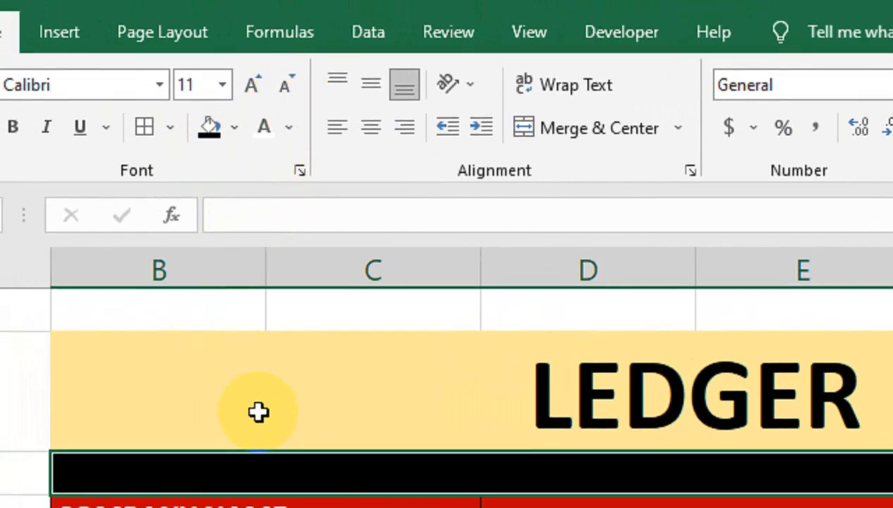
Step: Give the LEDGER title cell a black fill and white text
click(260, 431)
click(235, 144)
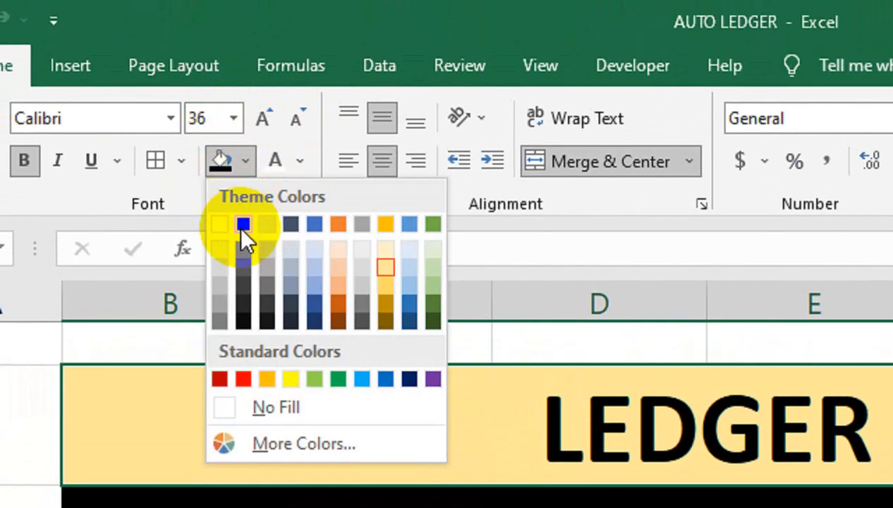
click(243, 225)
click(276, 162)
Step: Fill the range B3:G3 with the lightest gold theme color
click(228, 364)
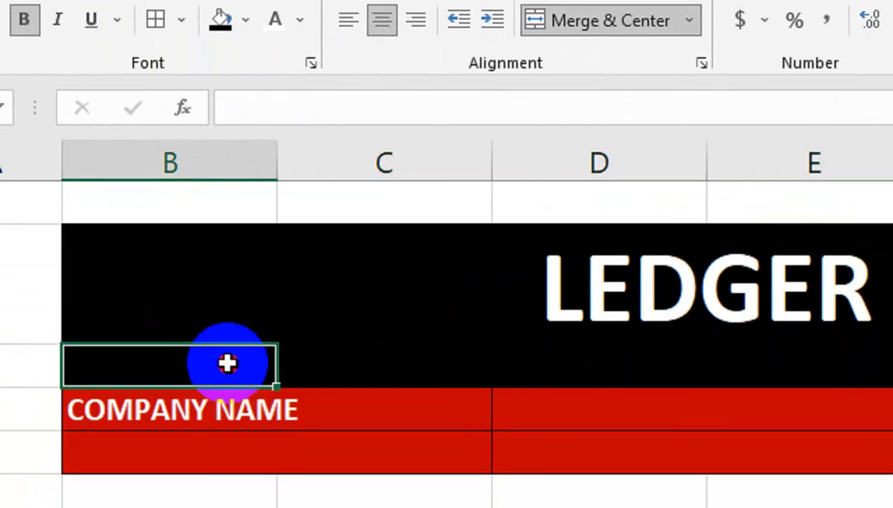
drag(227, 363, 892, 359)
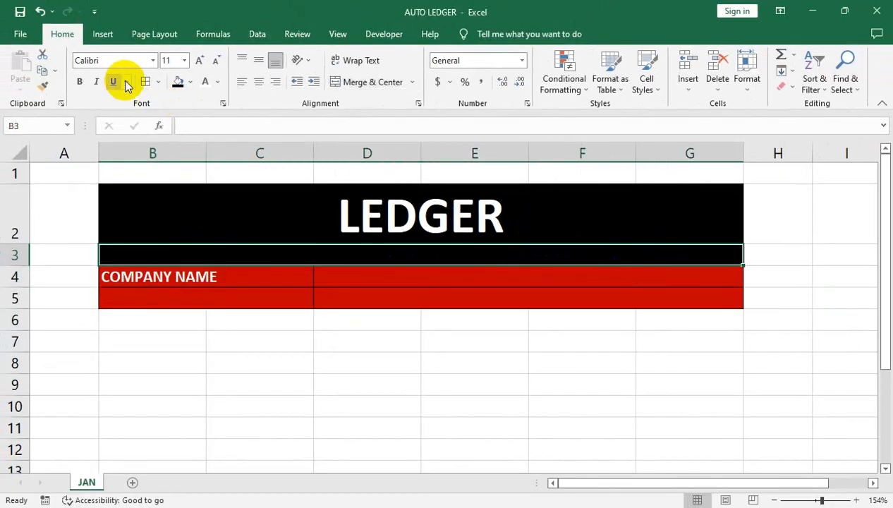
click(191, 82)
click(257, 127)
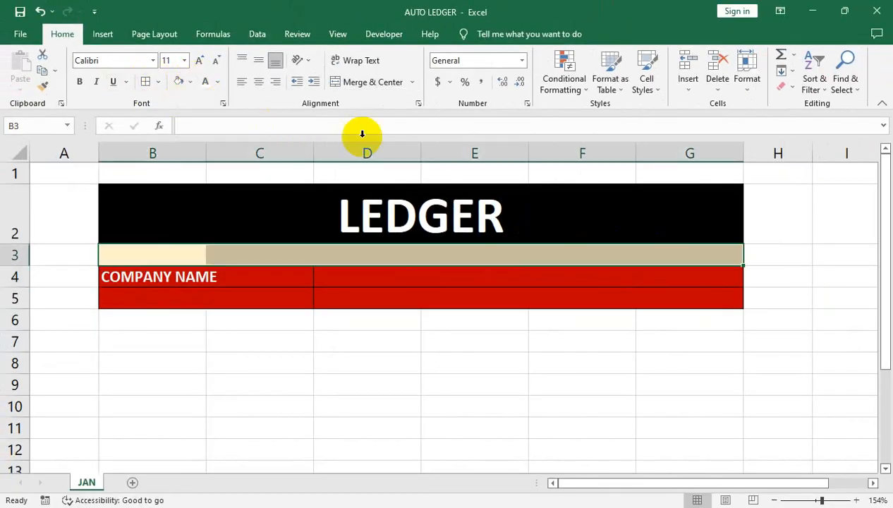
click(491, 206)
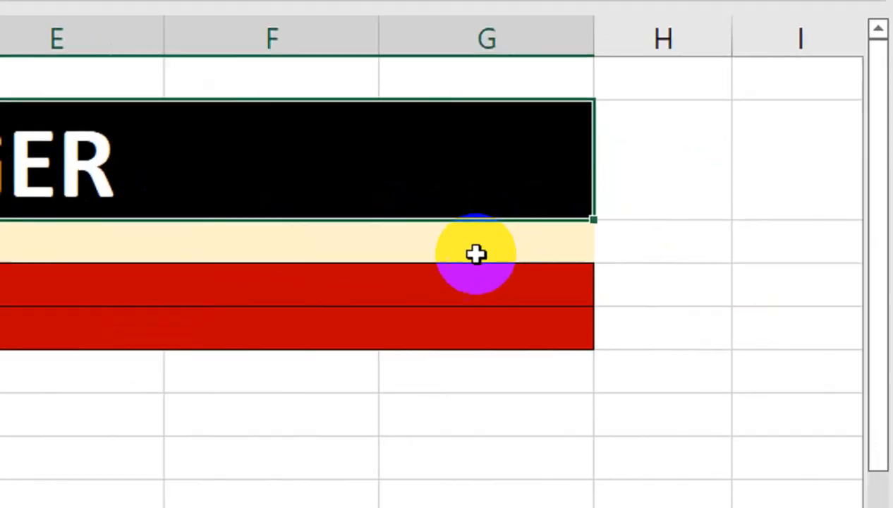
Step: Begin a sheet-name formula in G3 with =MID(CELL("filename",A1), as the text argument
click(684, 260)
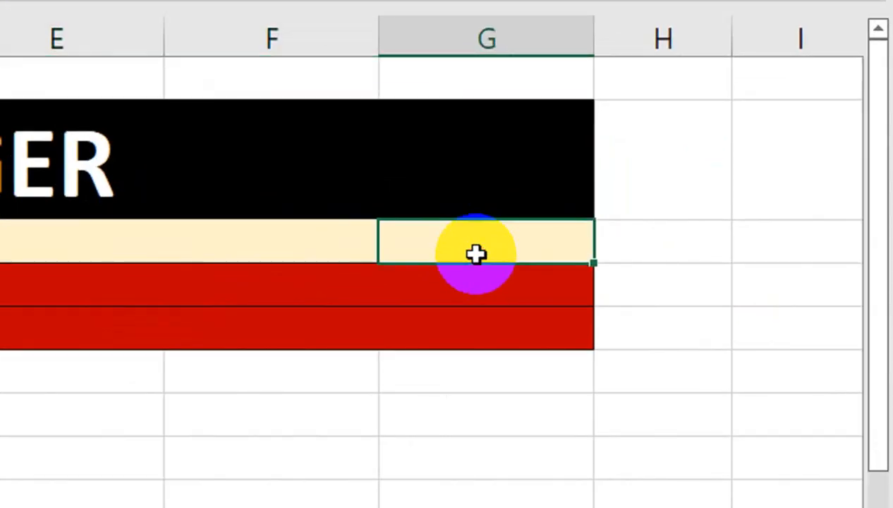
text(=MID()
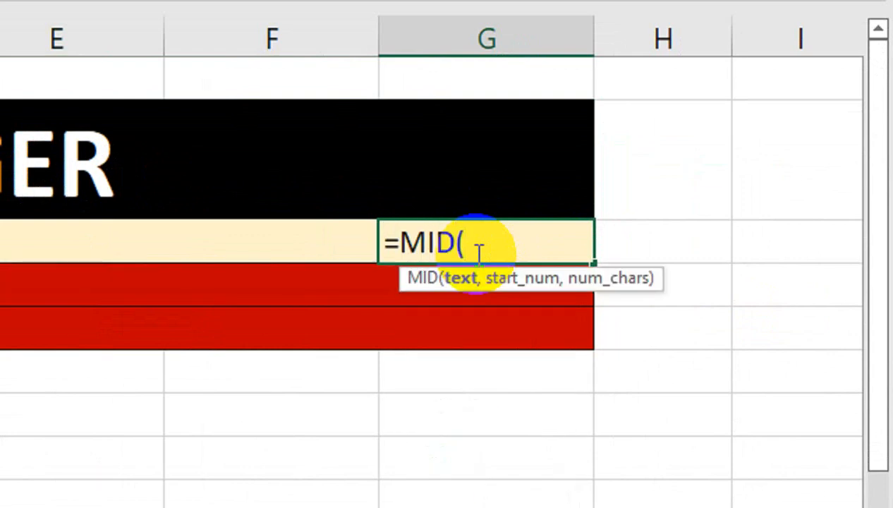
text(CELL()
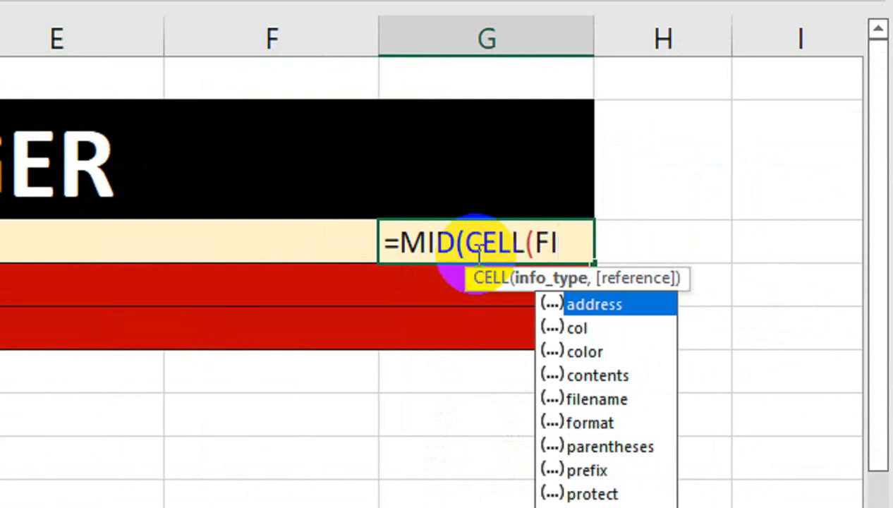
text(FI)
key(Down)
key(Down)
key(Down)
key(Down)
key(Tab)
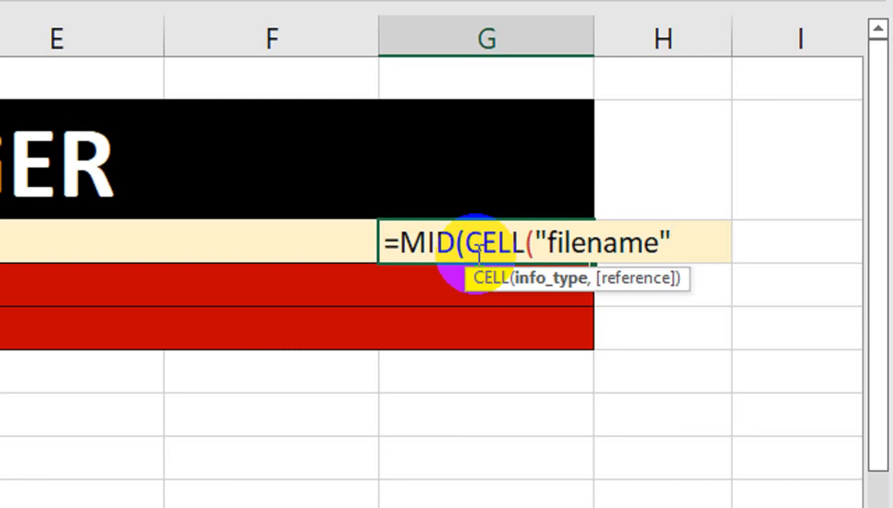
text(,)
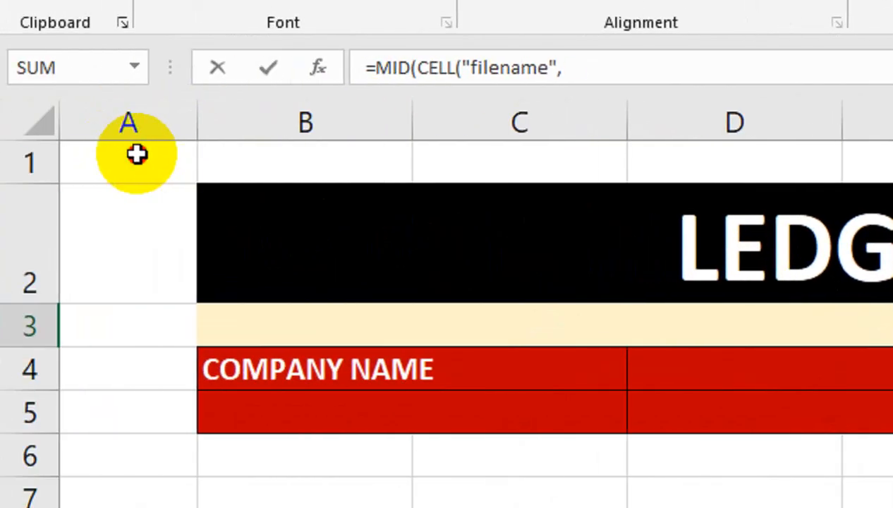
click(135, 153)
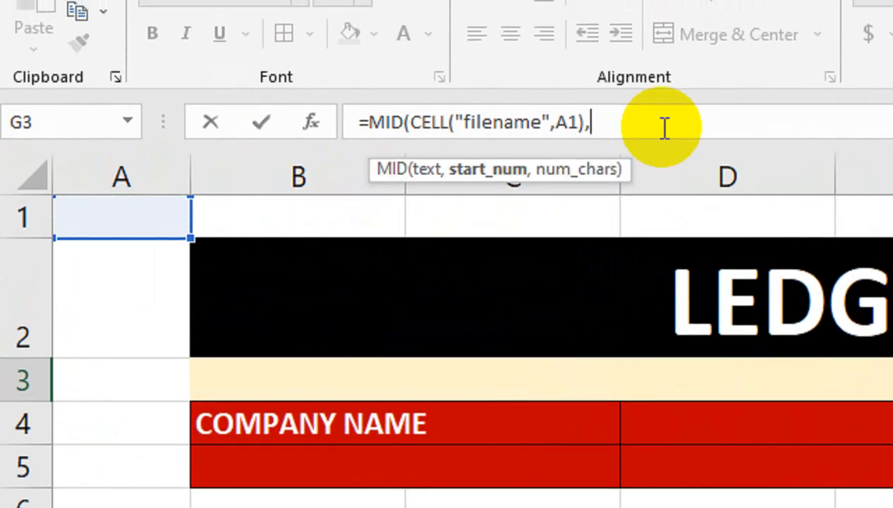
Step: Add FIND("]",CELL("filename",A1)) as the start position in the G3 MID formula
text(FIND()
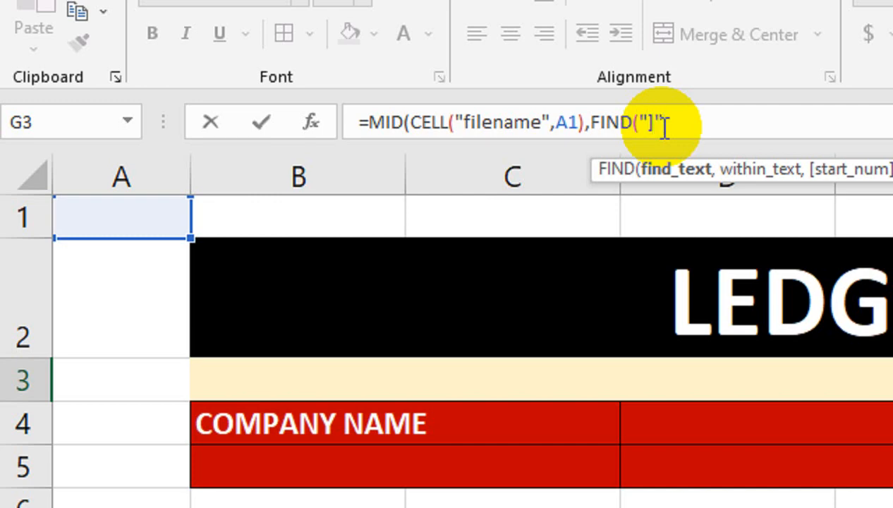
text("]",CE)
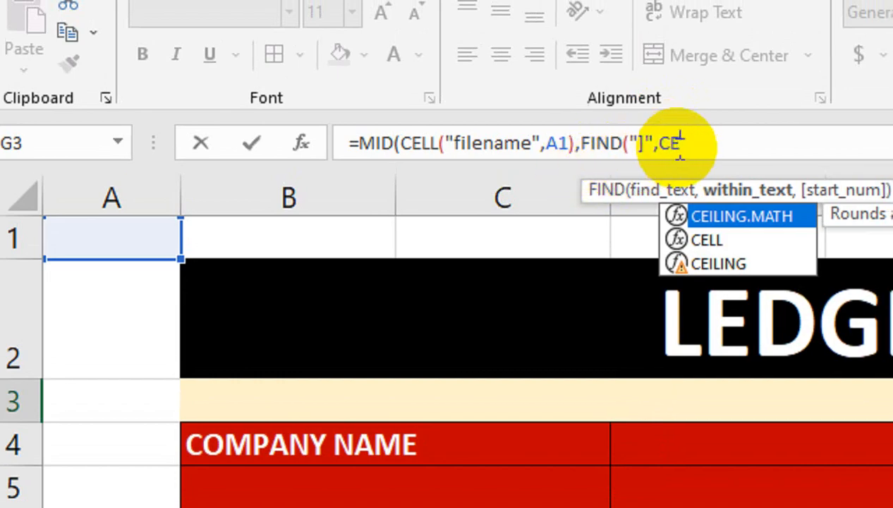
click(667, 123)
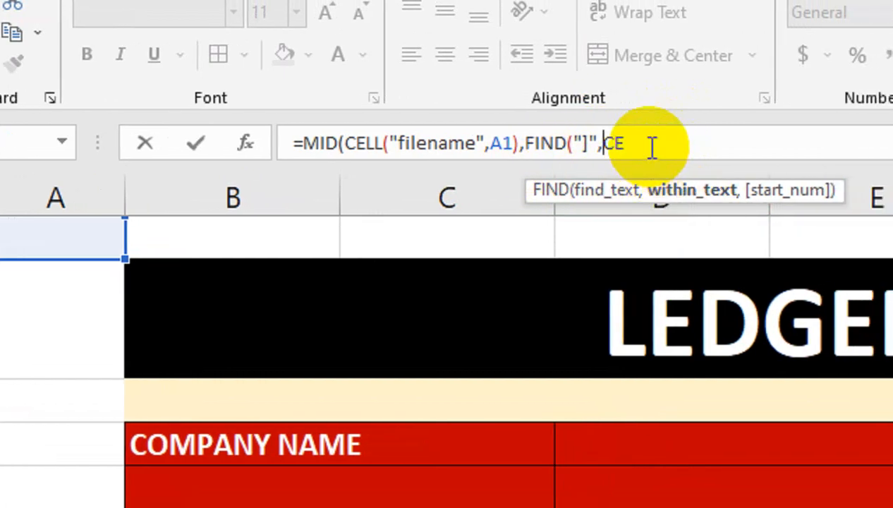
click(699, 141)
key(Return)
click(833, 491)
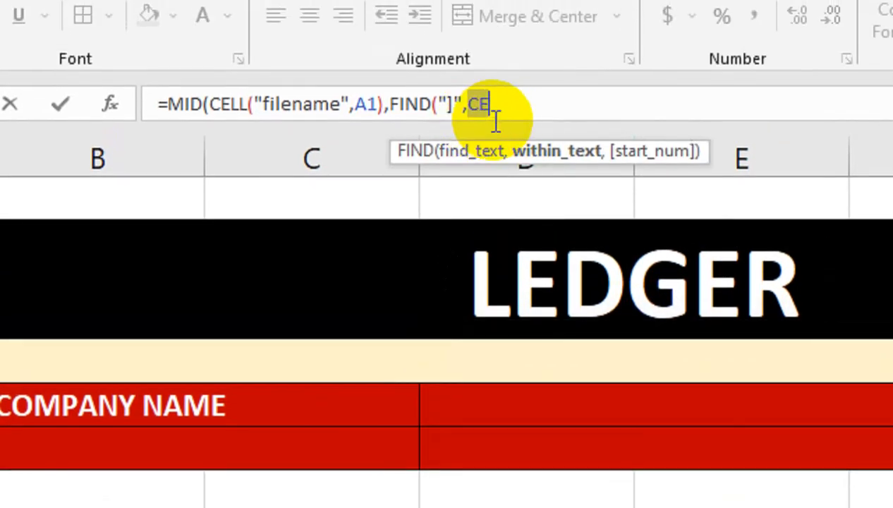
key(BackSpace)
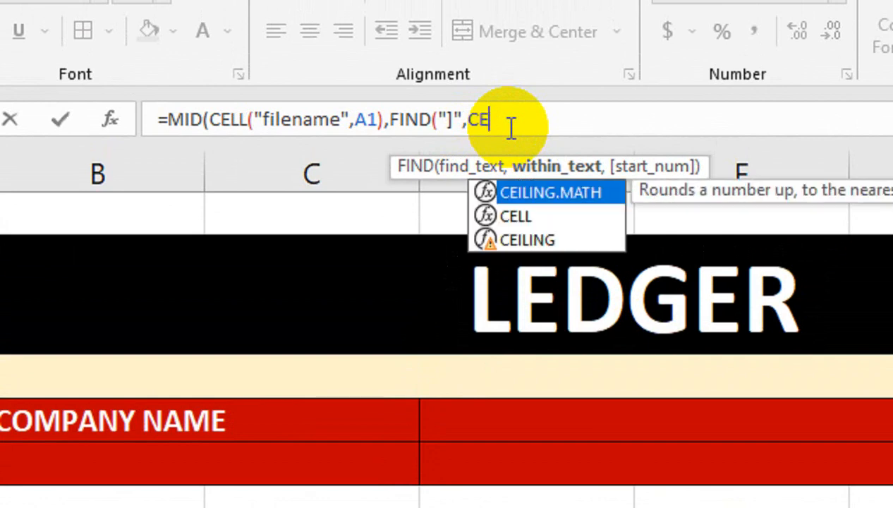
key(Down)
key(Down)
key(Down)
key(Down)
key(Down)
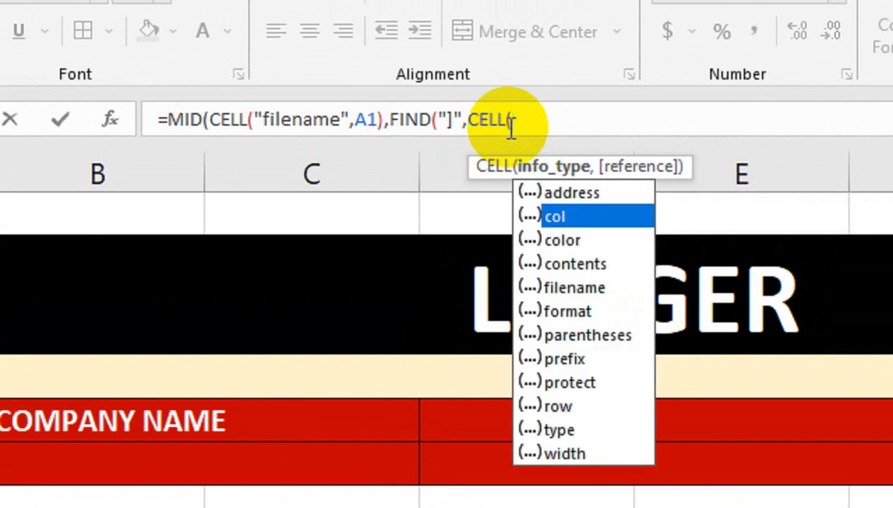
key(Tab)
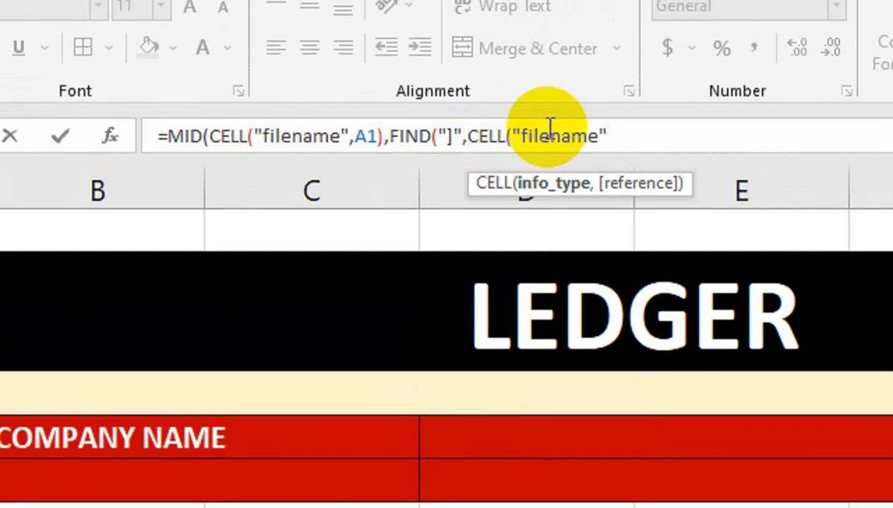
text(,)
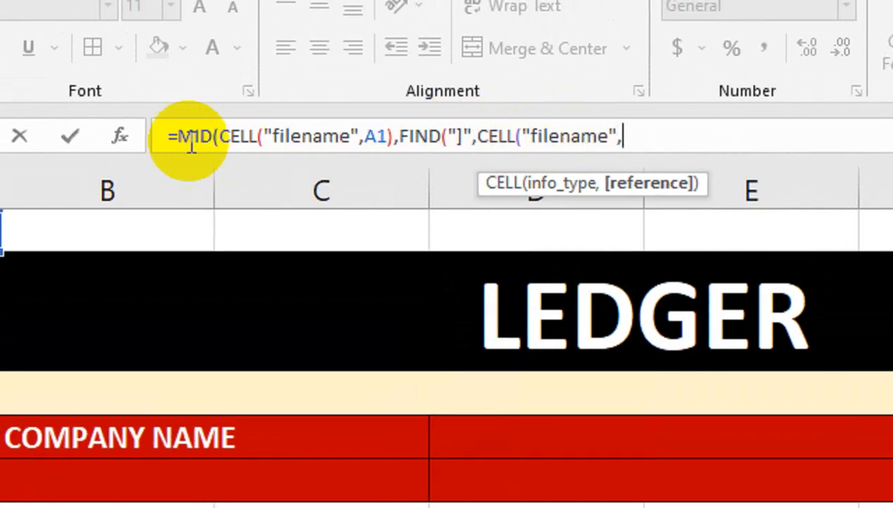
click(149, 226)
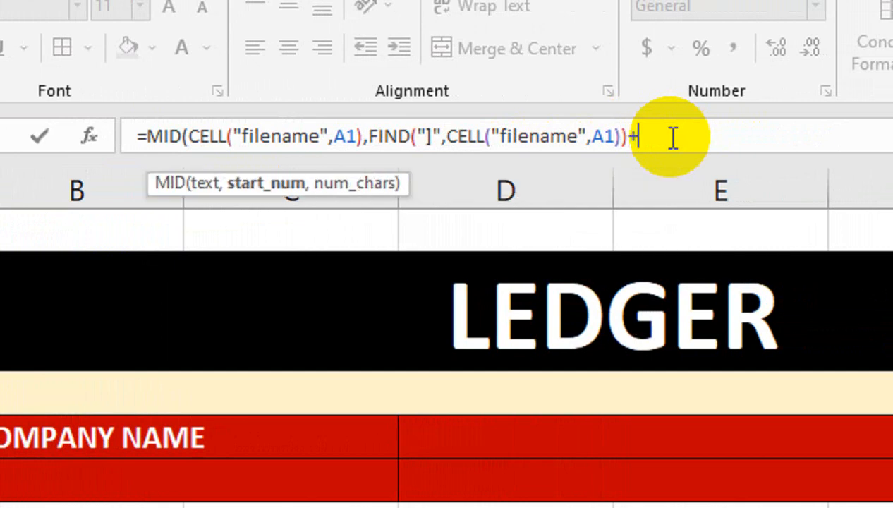
Step: Complete the G3 formula with +1,255)&" "&2022 so the sheet name is followed by the year, and enter it
text(,255)
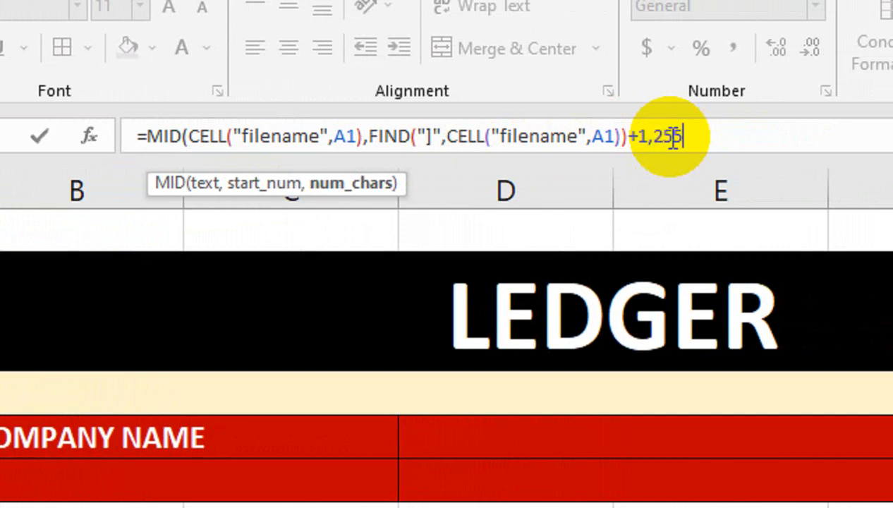
text())
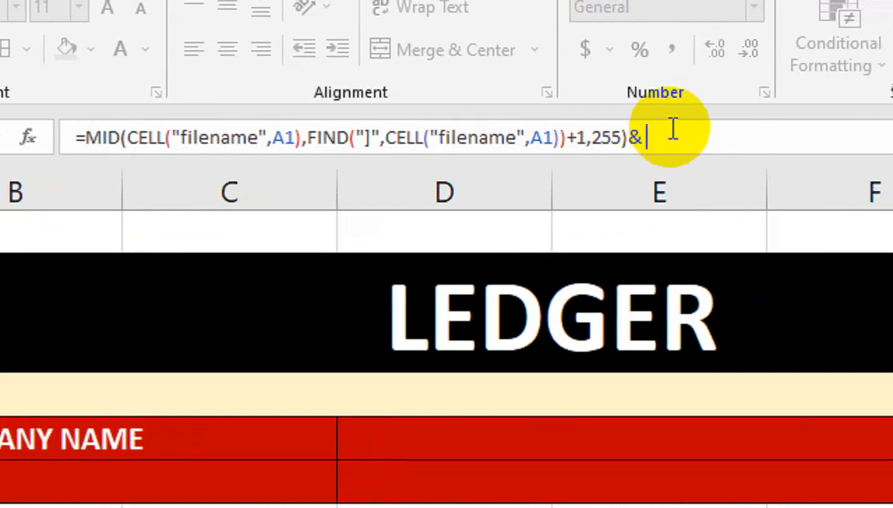
text(&)
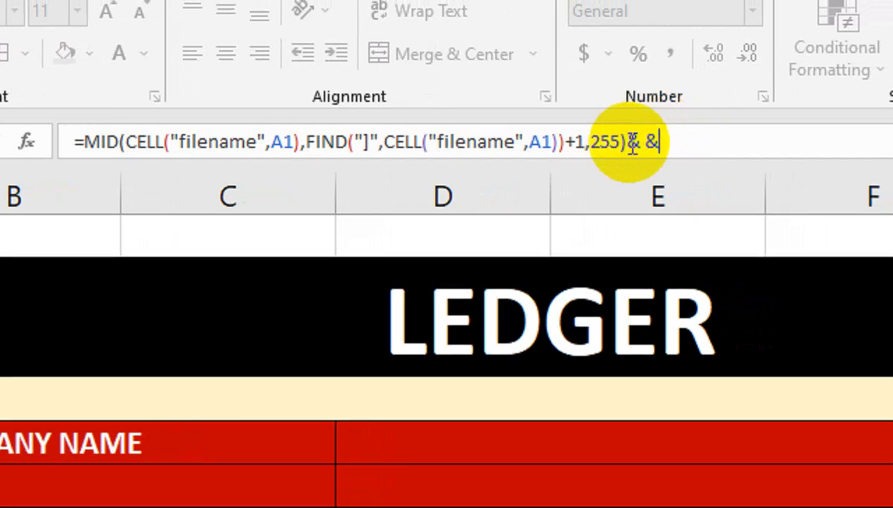
drag(626, 142, 642, 142)
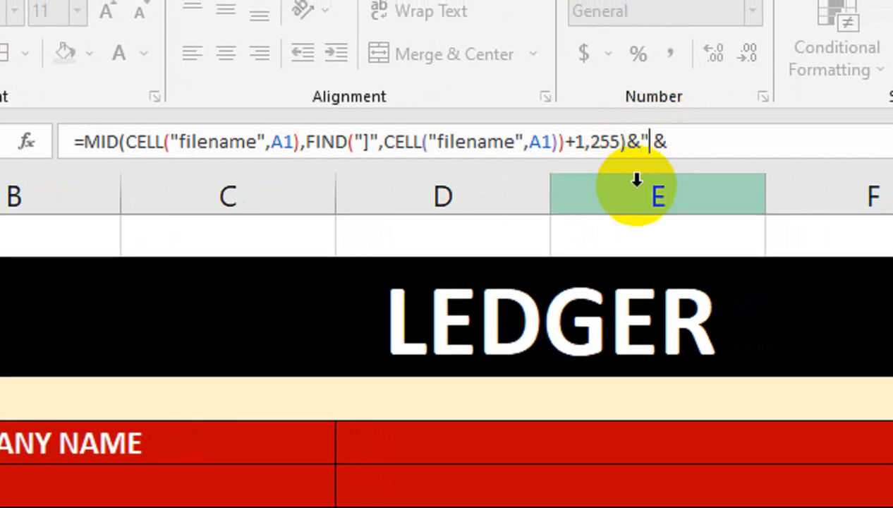
text(")
click(678, 149)
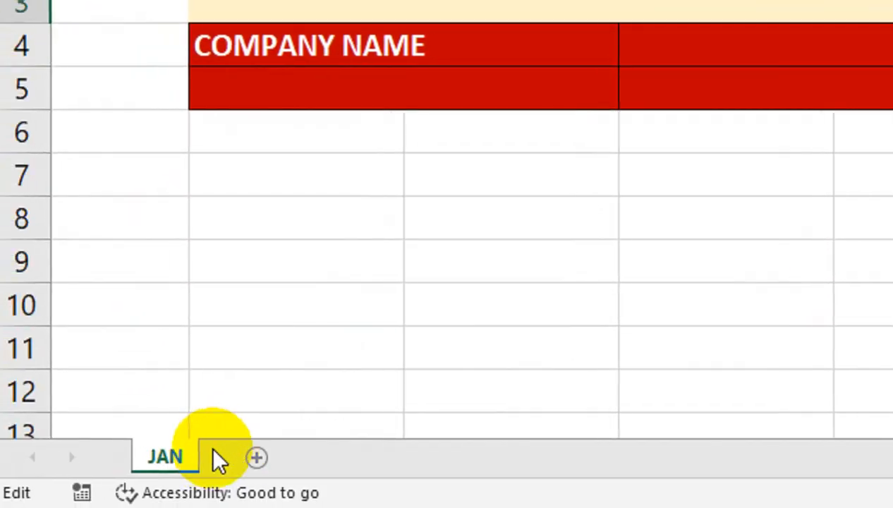
click(288, 360)
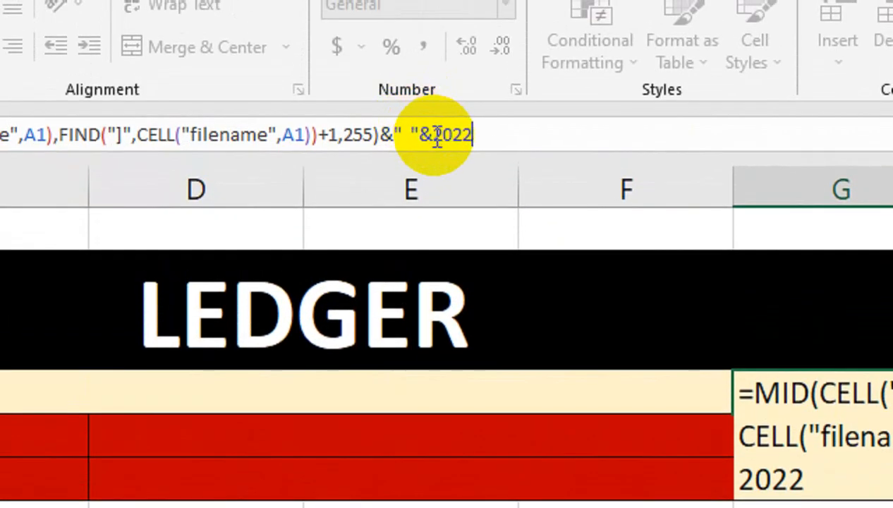
key(Return)
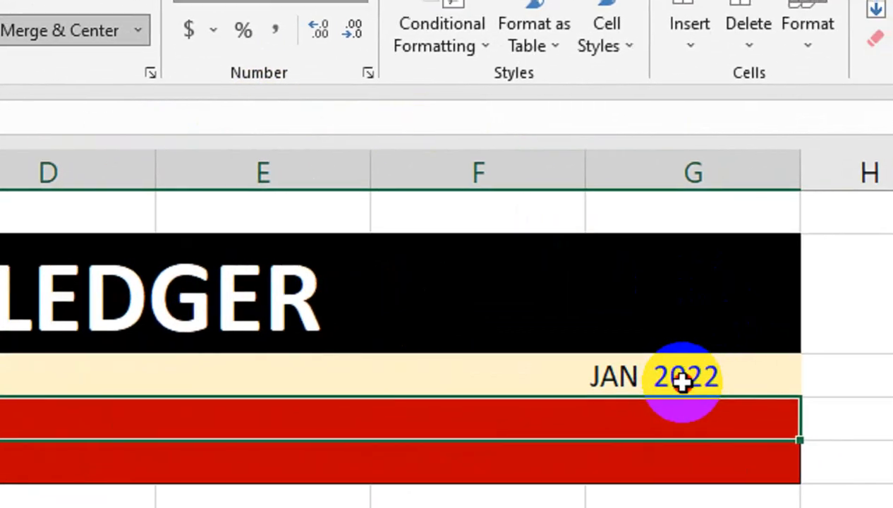
click(756, 395)
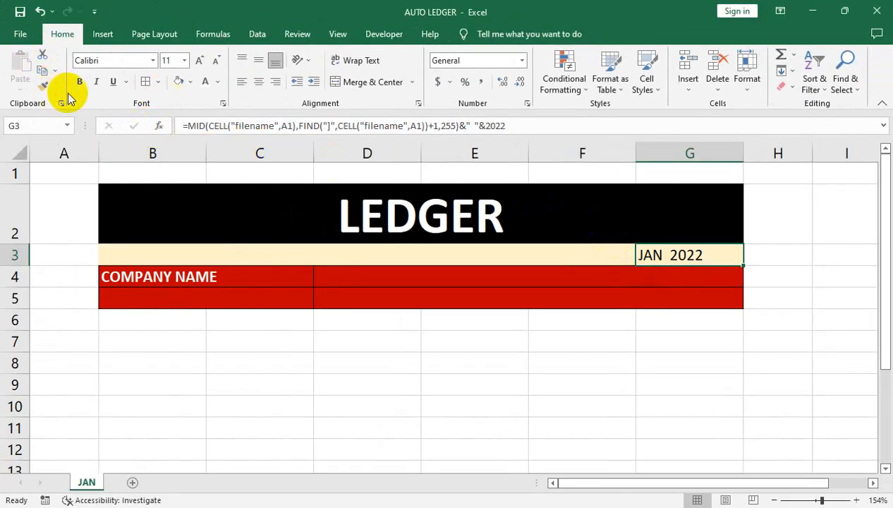
Step: Make the month label in G3 bold, center it horizontally and vertically, and enlarge its font to 14
click(79, 82)
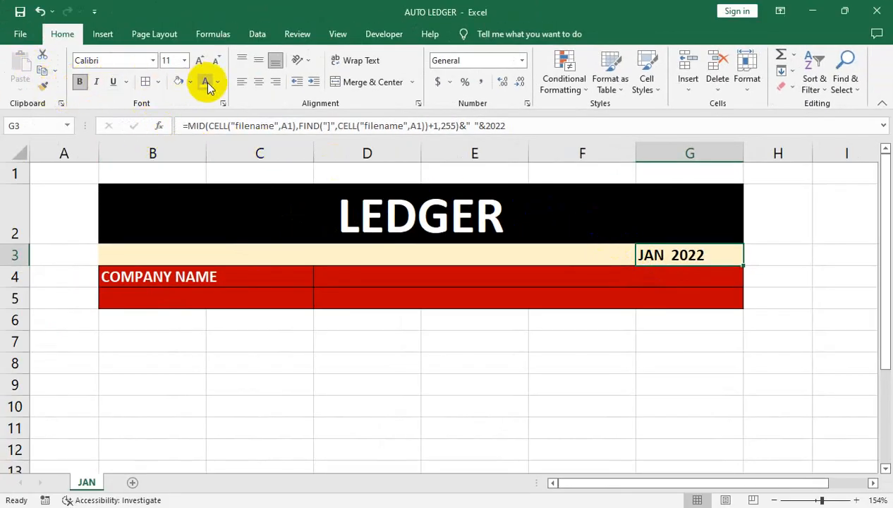
click(258, 63)
click(258, 82)
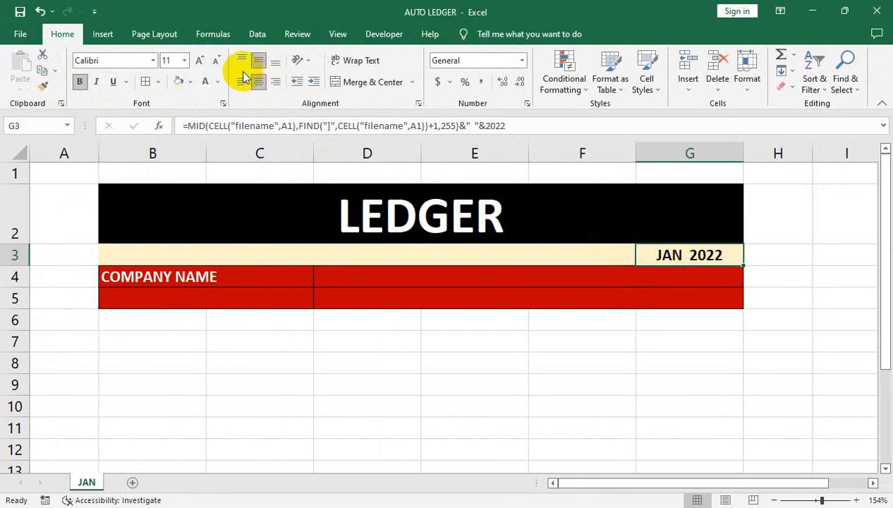
click(199, 62)
click(199, 62)
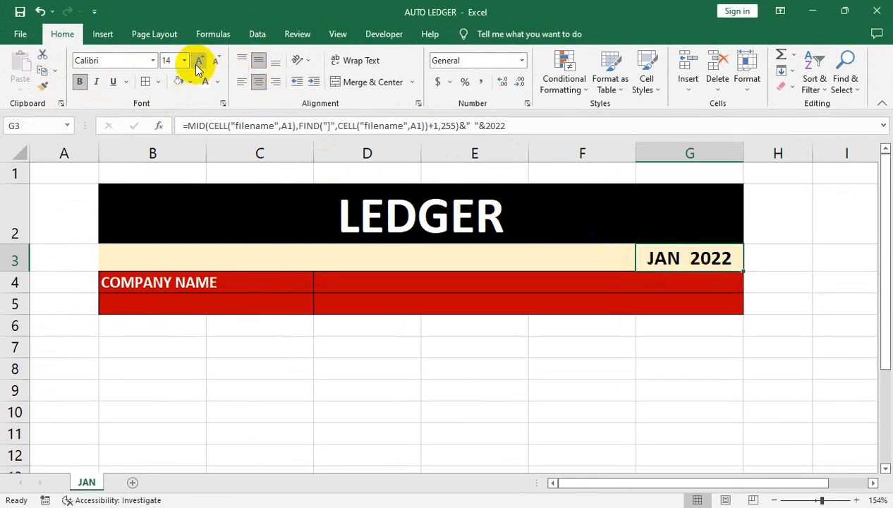
Step: Enter ABC COMPANY in the merged cell D4 and format it as bold, white, size 14 text
click(381, 287)
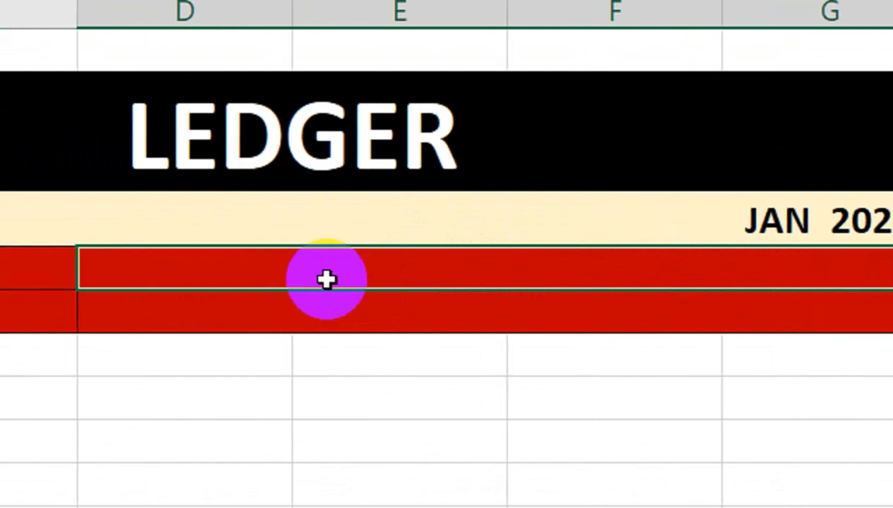
text(ABC COMPANY)
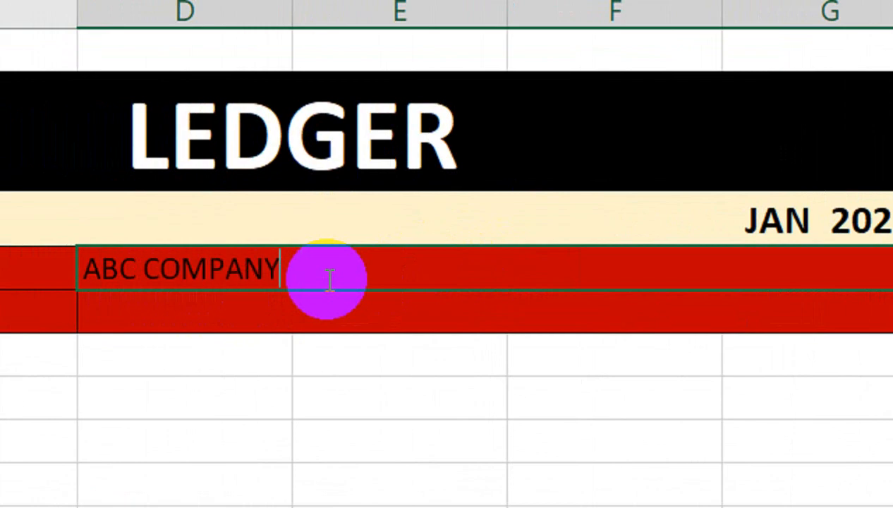
key(Return)
click(326, 279)
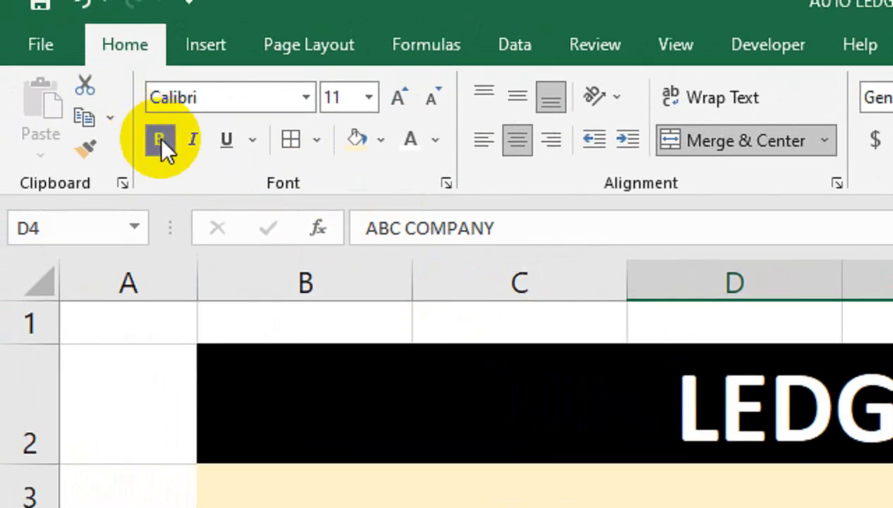
click(161, 138)
click(399, 99)
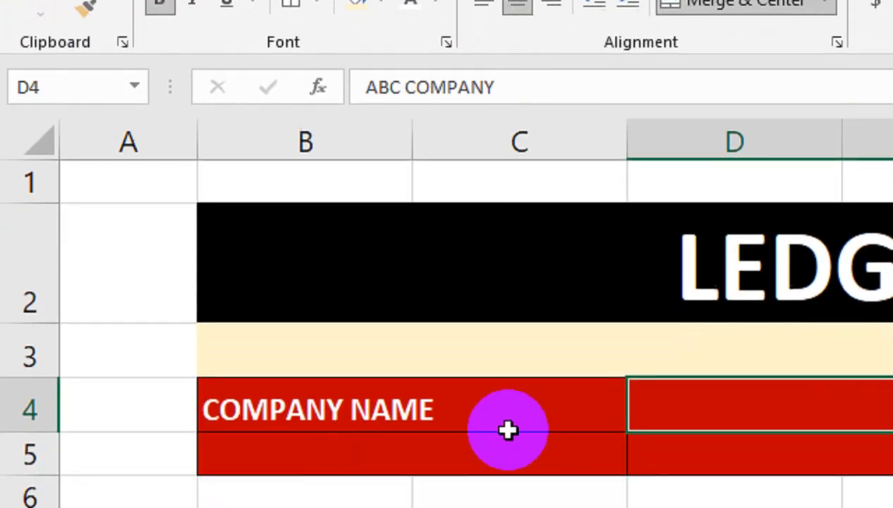
Step: Enter the label ADDRESS in B5 and the company's address in D5
click(492, 381)
text(ADD)
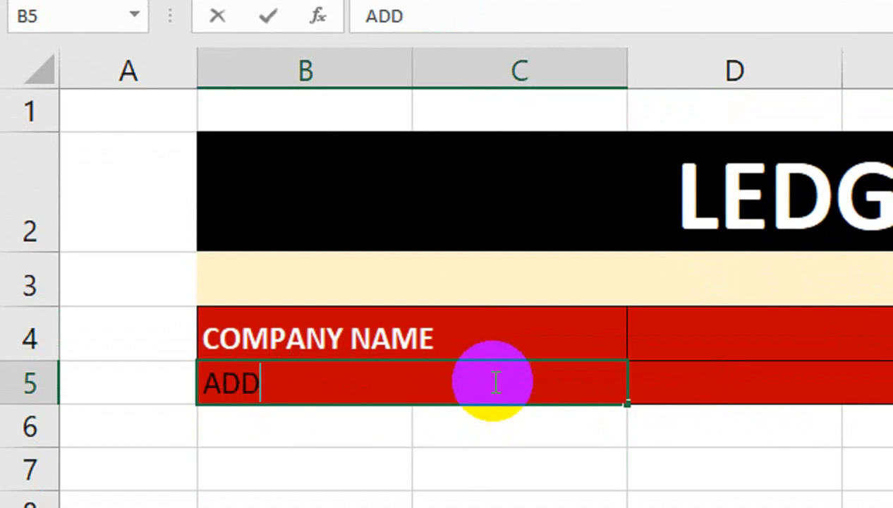
text(RESS)
click(875, 396)
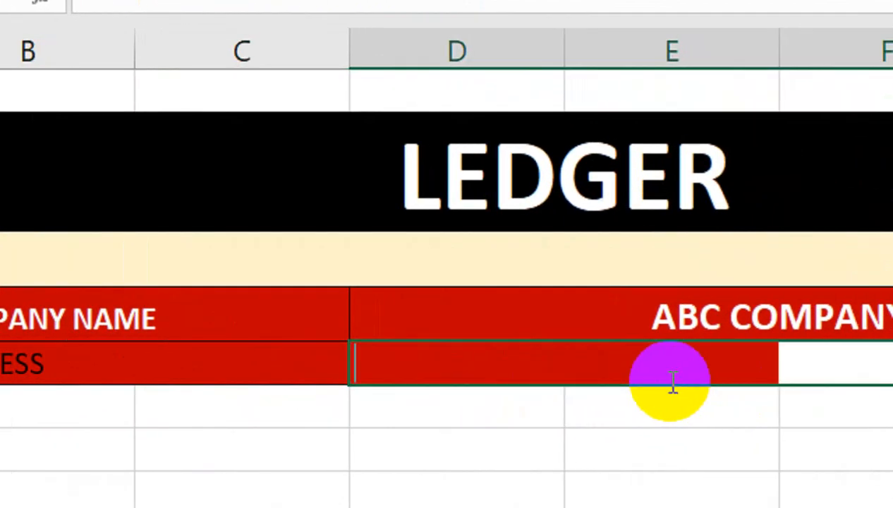
text(KARI)
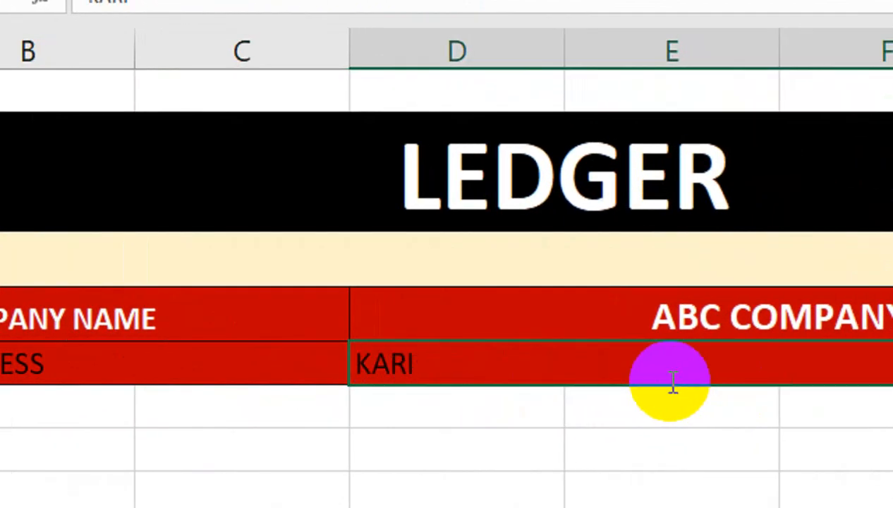
text(MABAD KARACH)
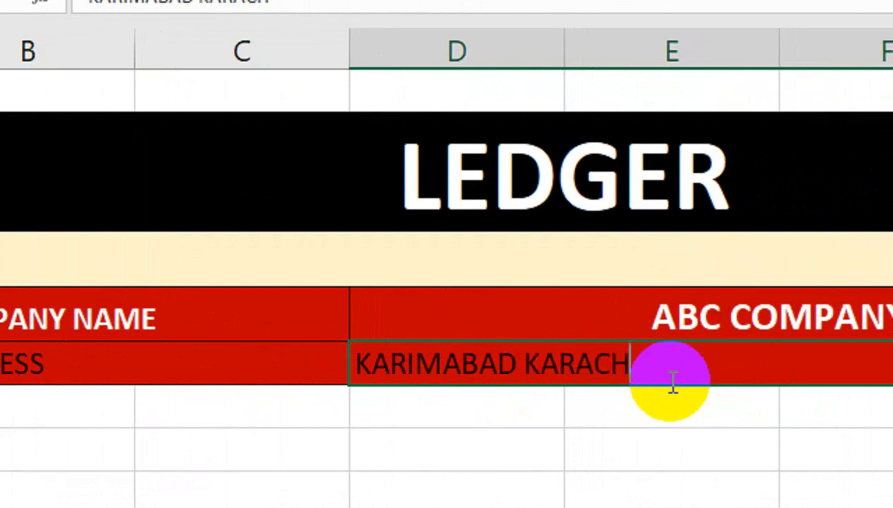
text(I)
key(Return)
Step: Copy the format of D4 to the address cell D5, and the format of COMPANY NAME in B4 to the ADDRESS label in B5
click(534, 314)
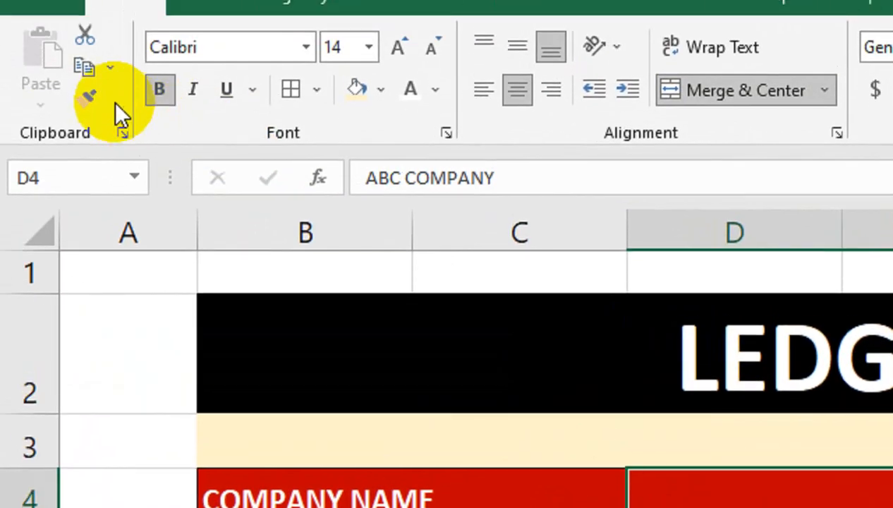
click(88, 129)
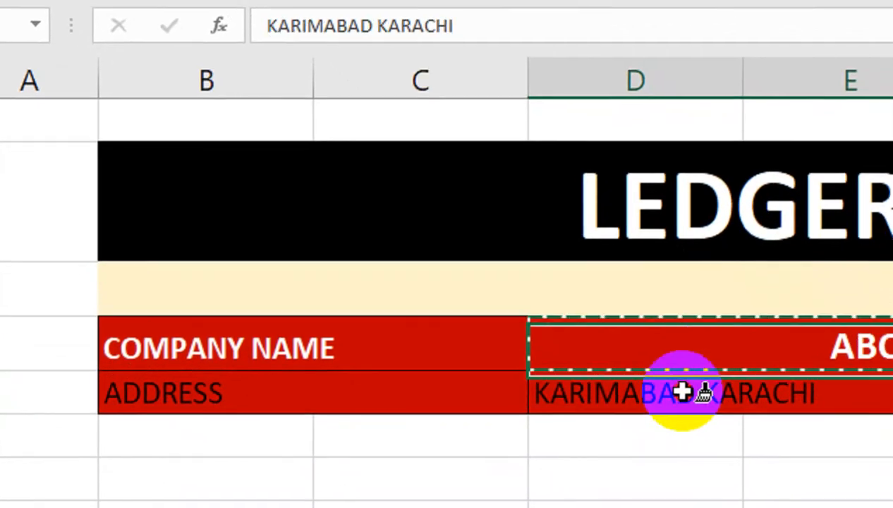
click(681, 391)
click(360, 391)
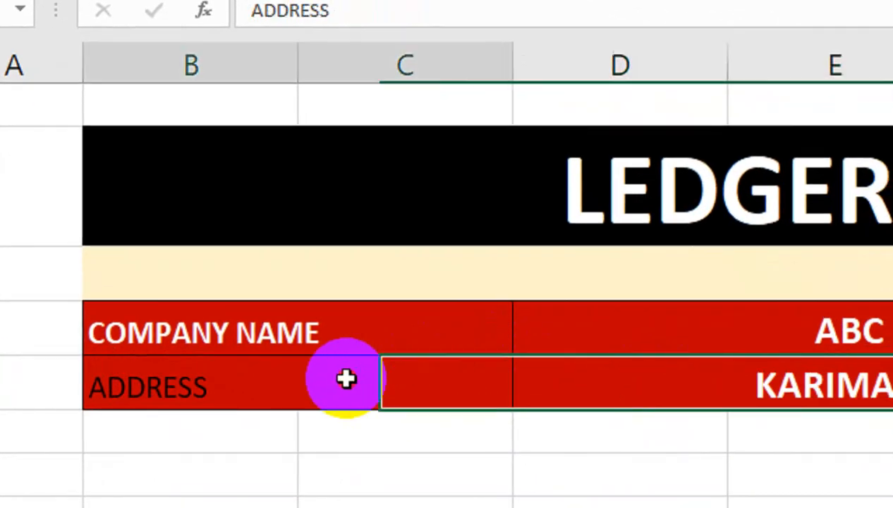
click(282, 346)
click(91, 128)
click(516, 245)
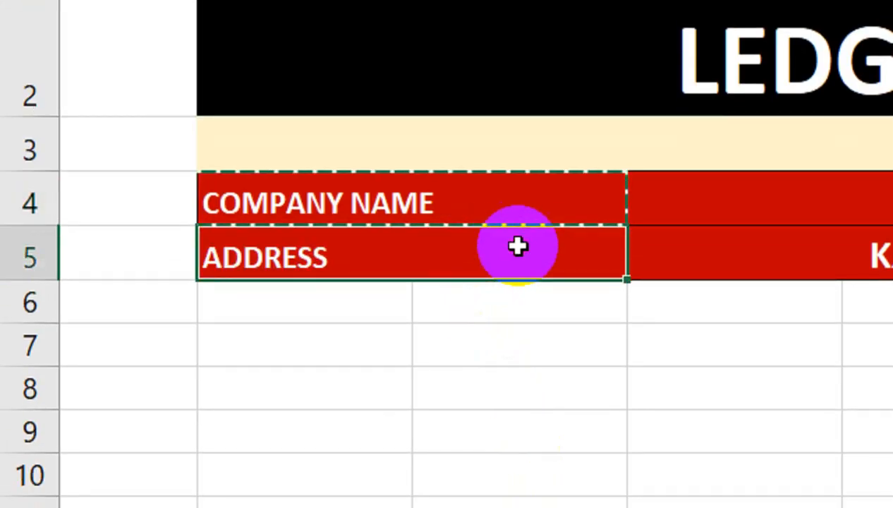
Step: Reduce the height of row 1 above the LEDGER title
click(707, 315)
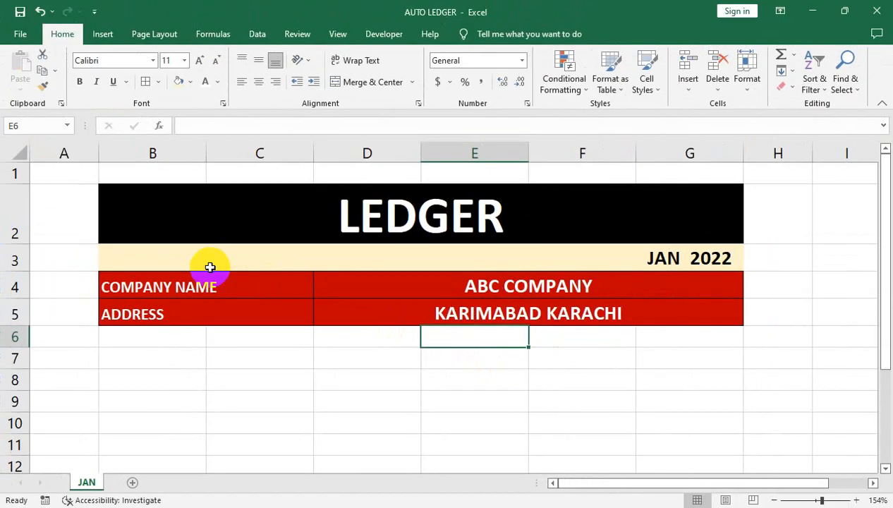
drag(23, 183, 23, 172)
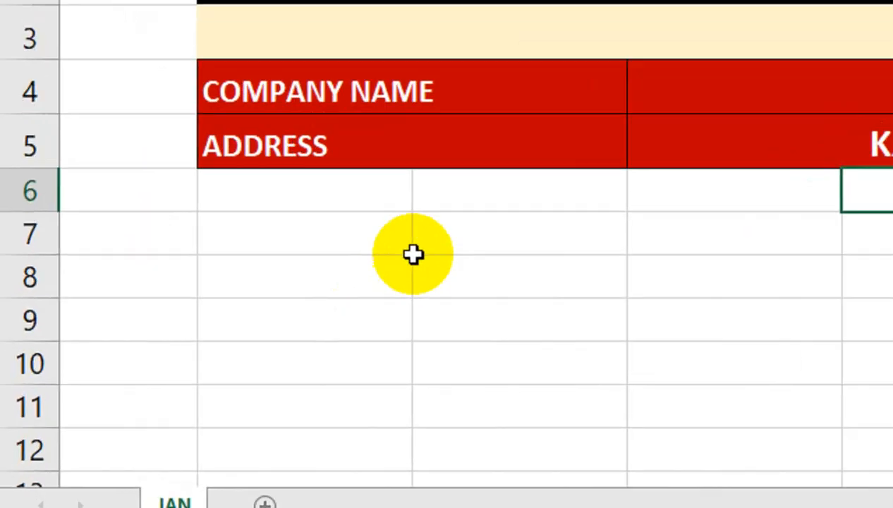
Step: Merge the cells across each row in B7:C8 and in E7:F8
click(195, 351)
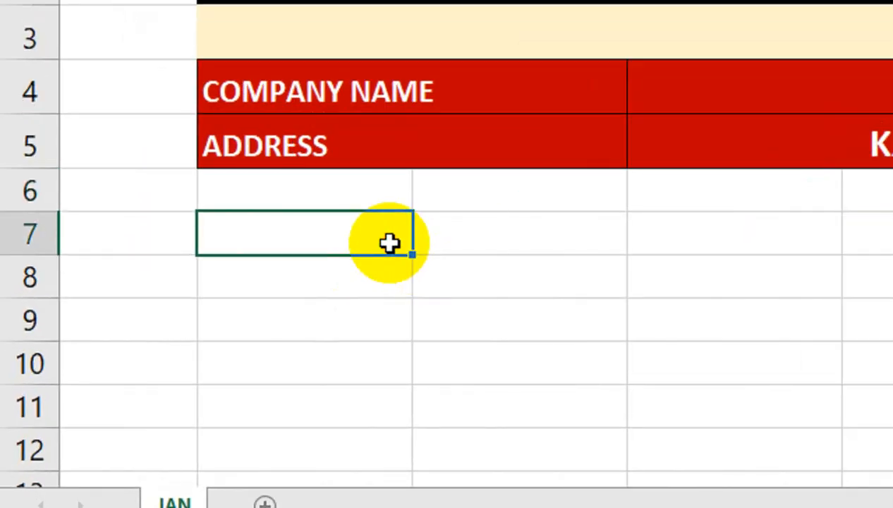
drag(393, 244, 455, 280)
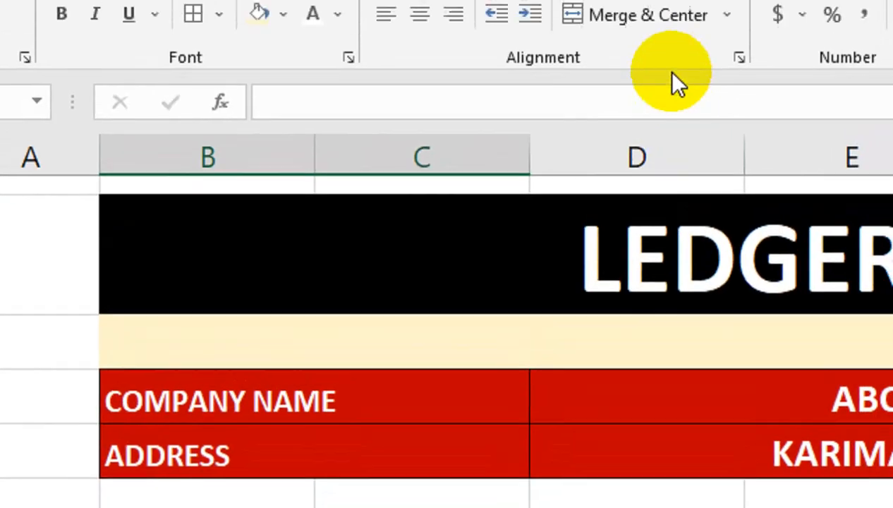
click(727, 15)
click(740, 91)
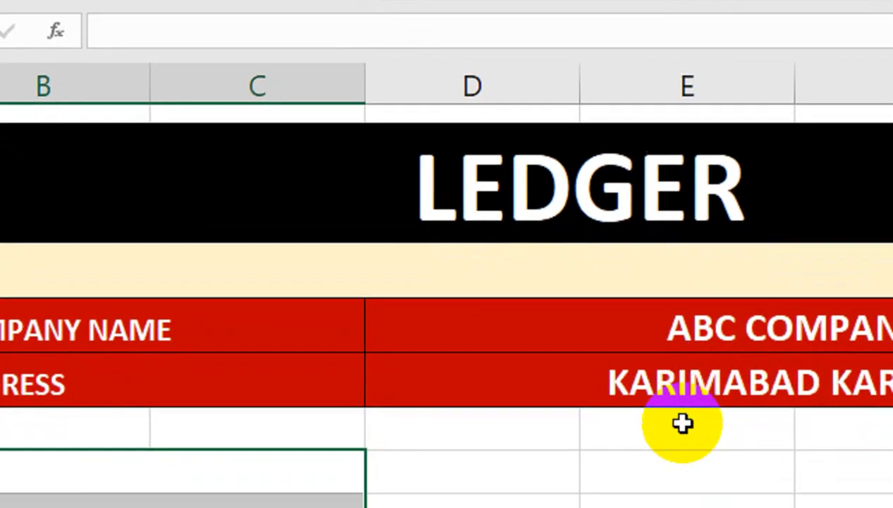
drag(682, 423, 644, 287)
click(422, 89)
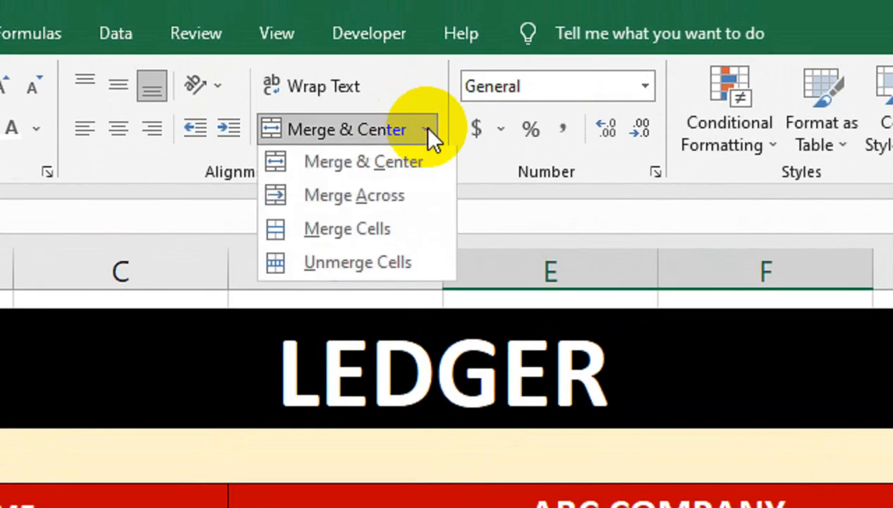
click(377, 204)
Step: Fill the merged cells B7:C8 and E7:F8 with the standard dark blue color
click(152, 374)
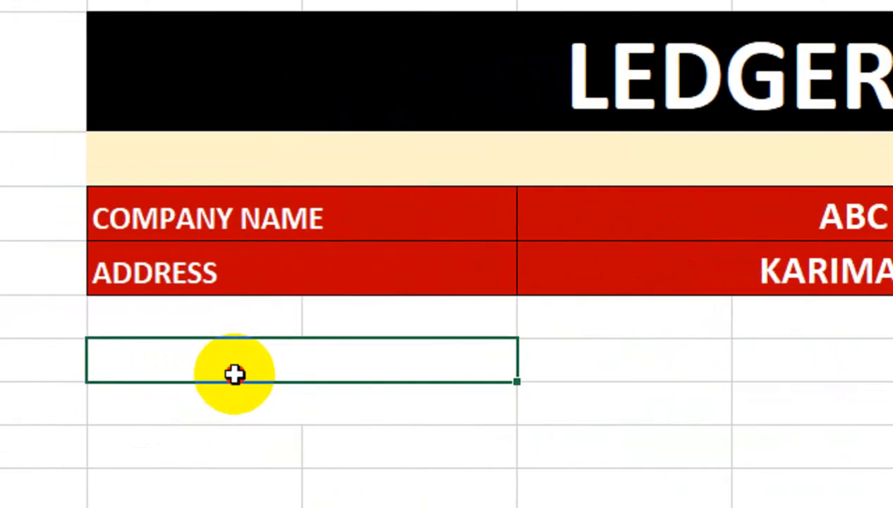
drag(234, 374, 261, 398)
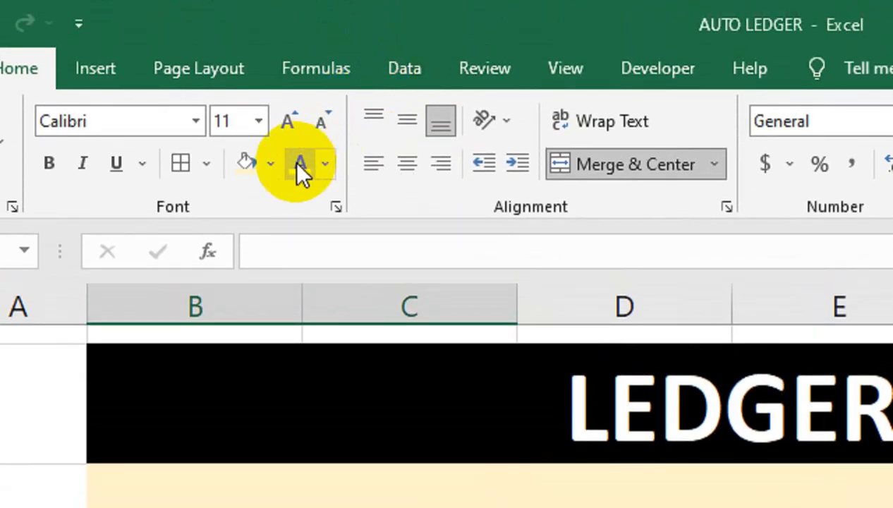
click(271, 166)
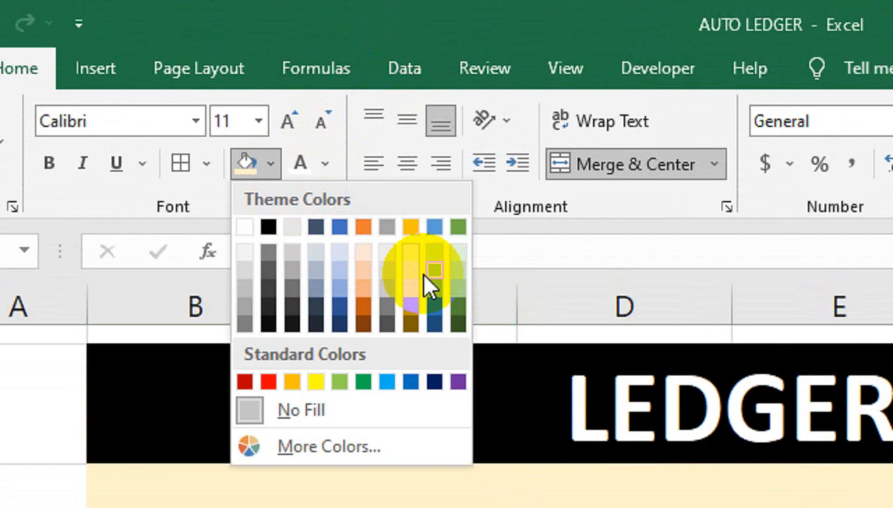
click(434, 381)
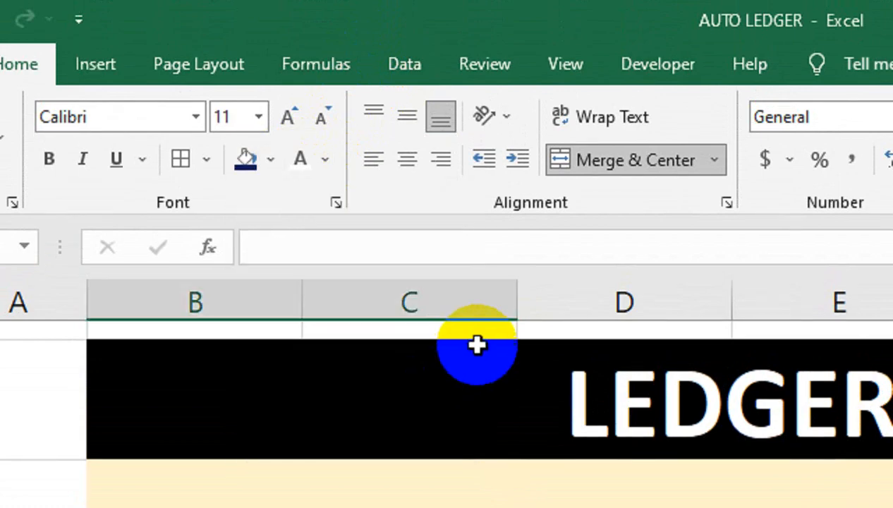
Step: Fill the cells D7:D8 with the lightest gold theme color
click(670, 383)
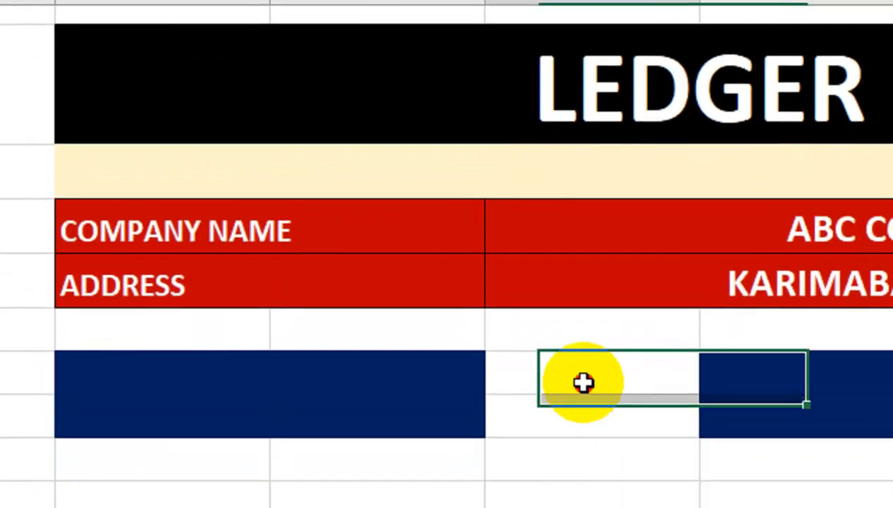
drag(674, 343, 669, 365)
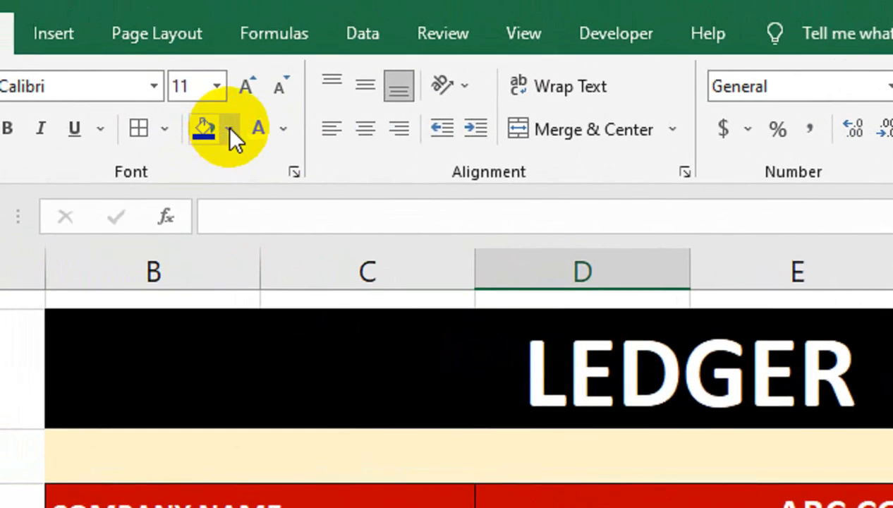
click(230, 129)
click(370, 221)
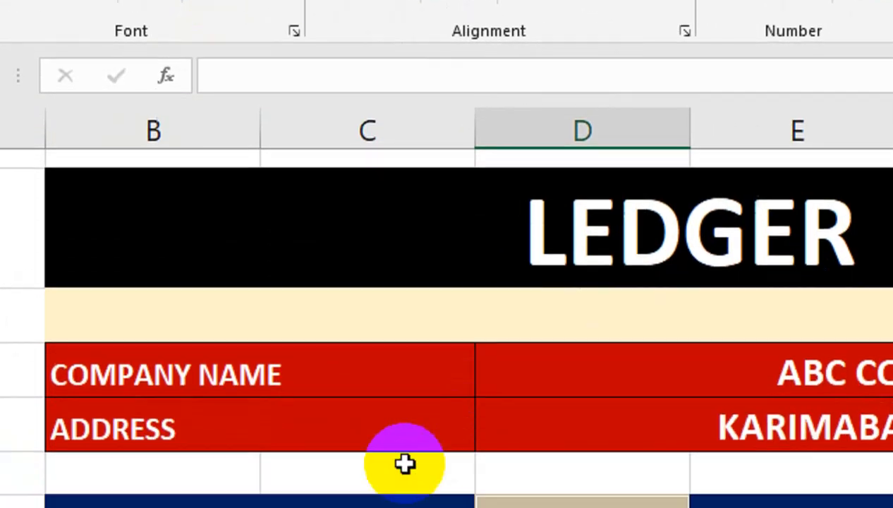
Step: Enter the labels Opening Date in B7 and Closing Date in E7
click(341, 381)
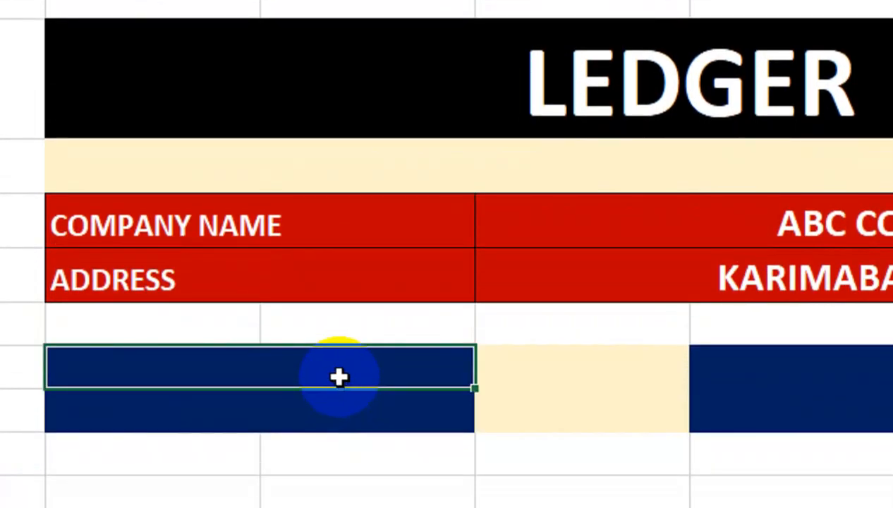
text(Opening Da)
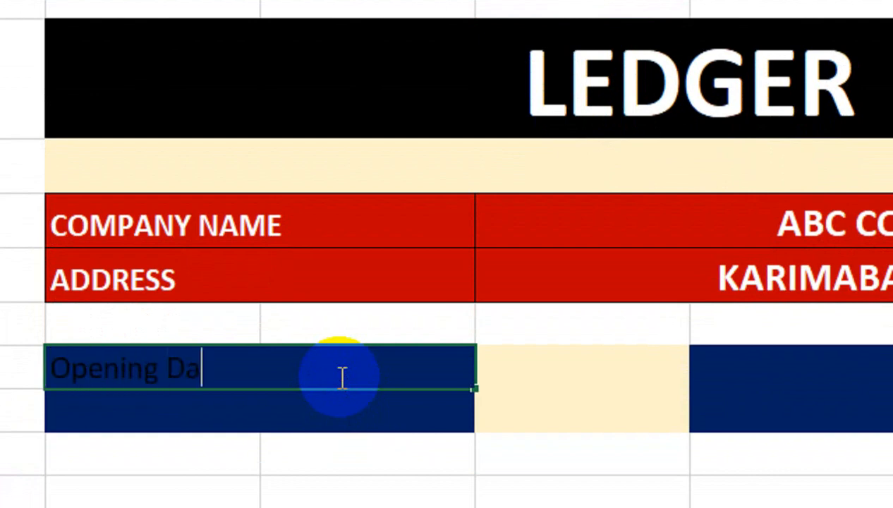
text(te)
click(772, 368)
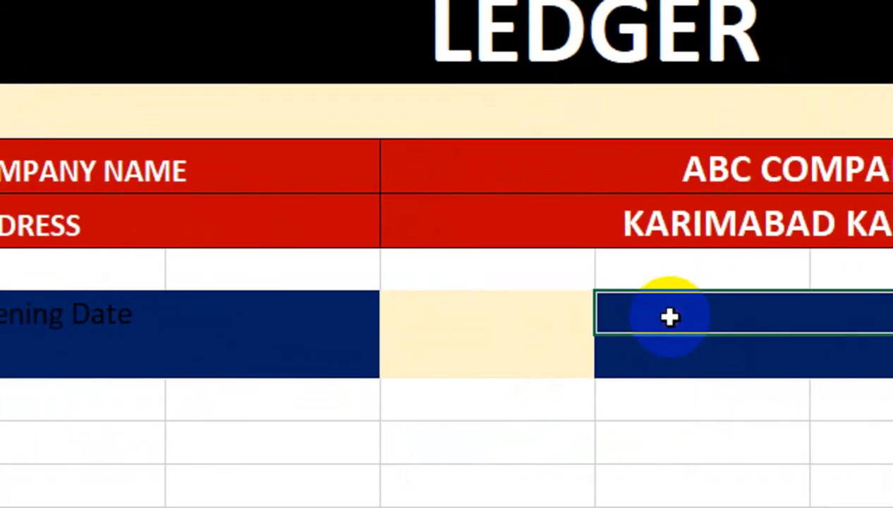
text(Closing D)
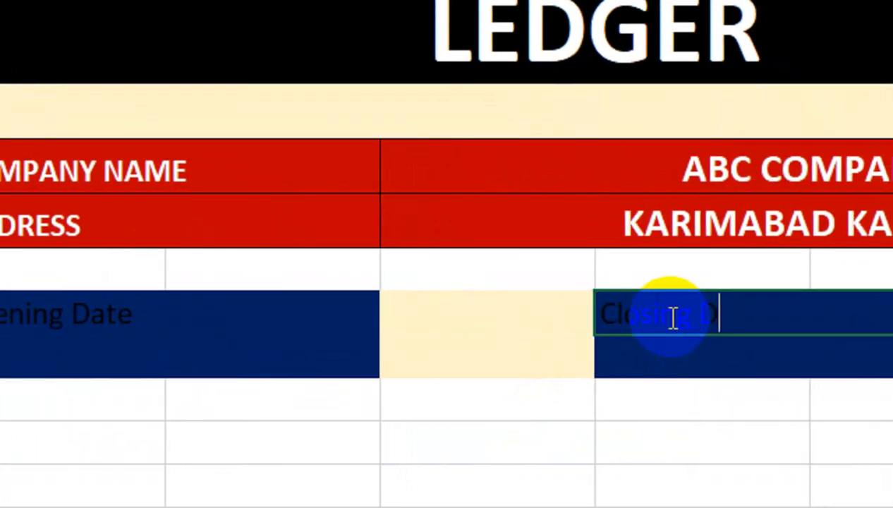
text(ate)
Step: Enter the label Balance in E8 and in B8, beneath the two date labels
click(632, 347)
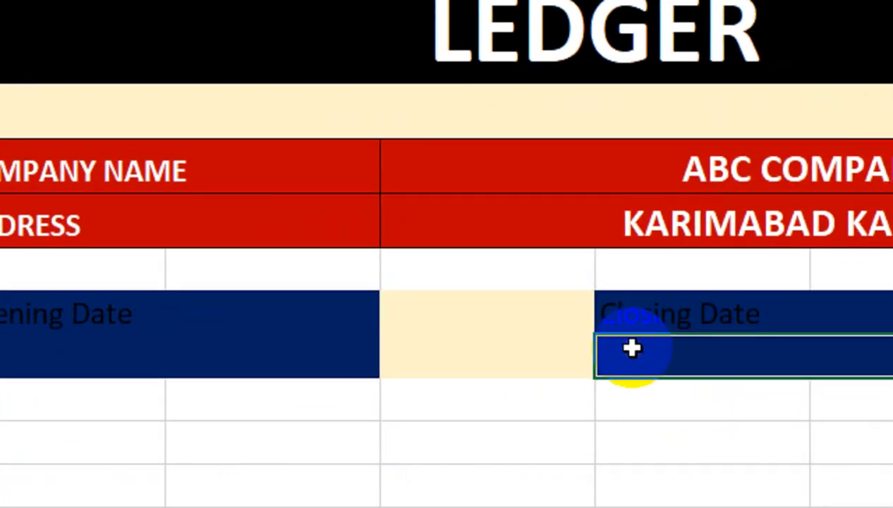
text(Ba)
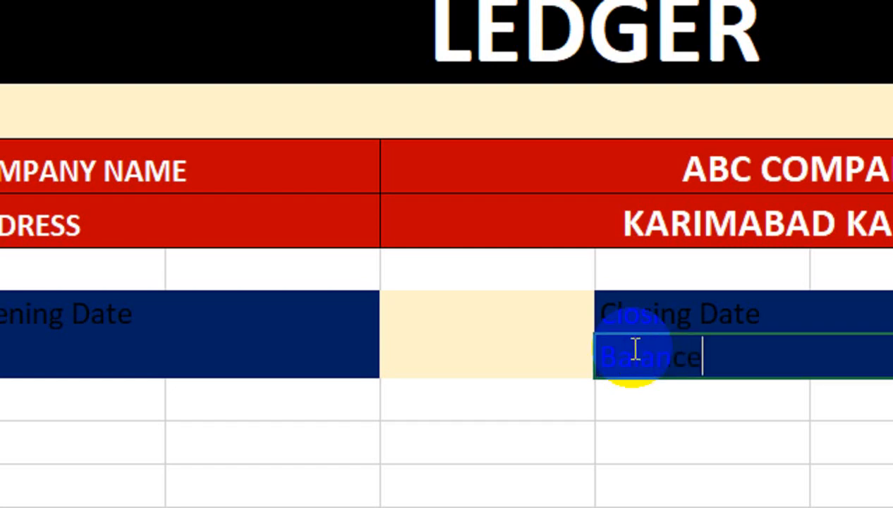
text(lance)
click(275, 347)
double_click(275, 347)
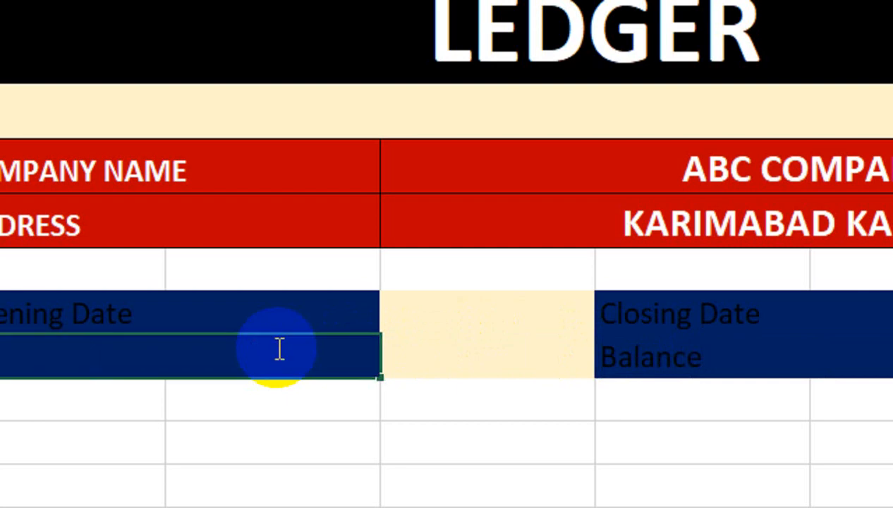
key(Return)
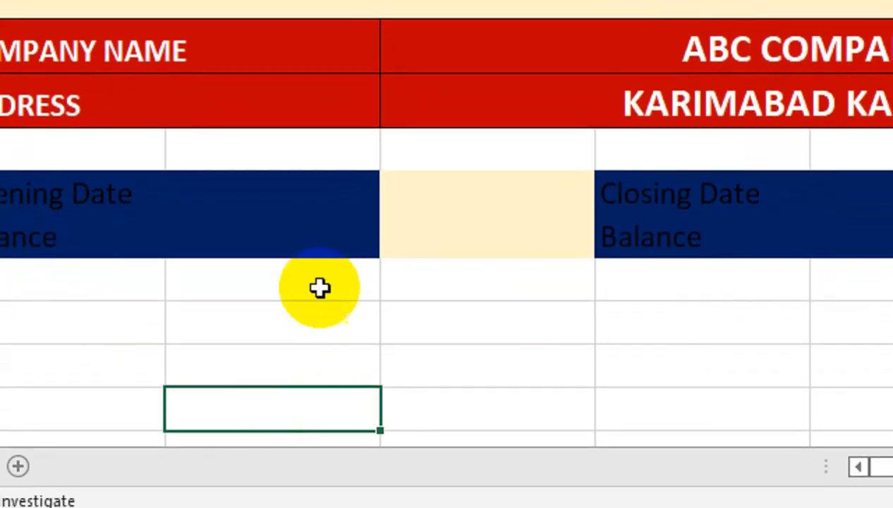
Step: Make the Opening Date, Closing Date and Balance labels in B7:C8 and E7:F8 bold with a white font color
drag(363, 320, 638, 334)
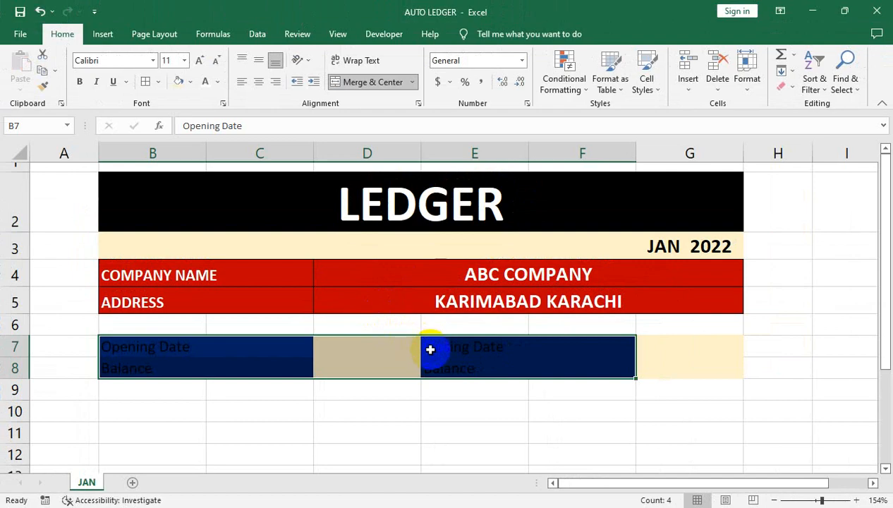
drag(610, 203, 614, 217)
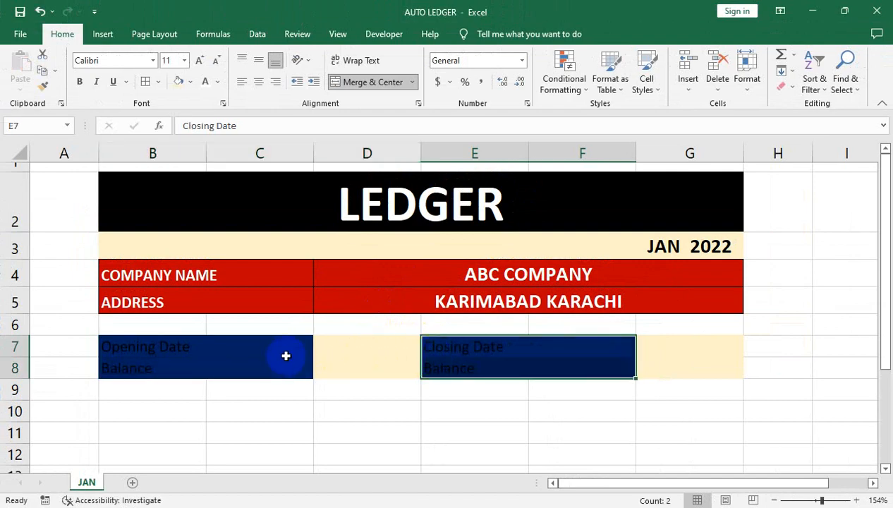
drag(286, 352, 281, 368)
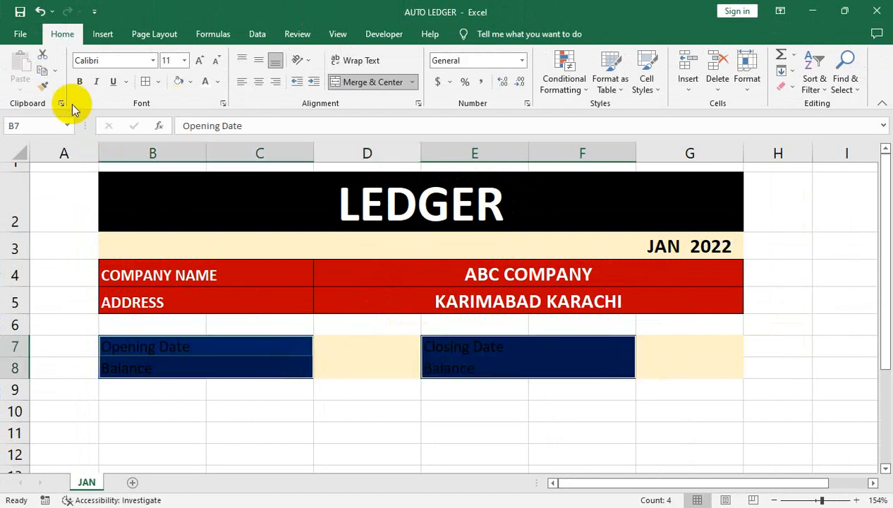
click(205, 81)
click(510, 325)
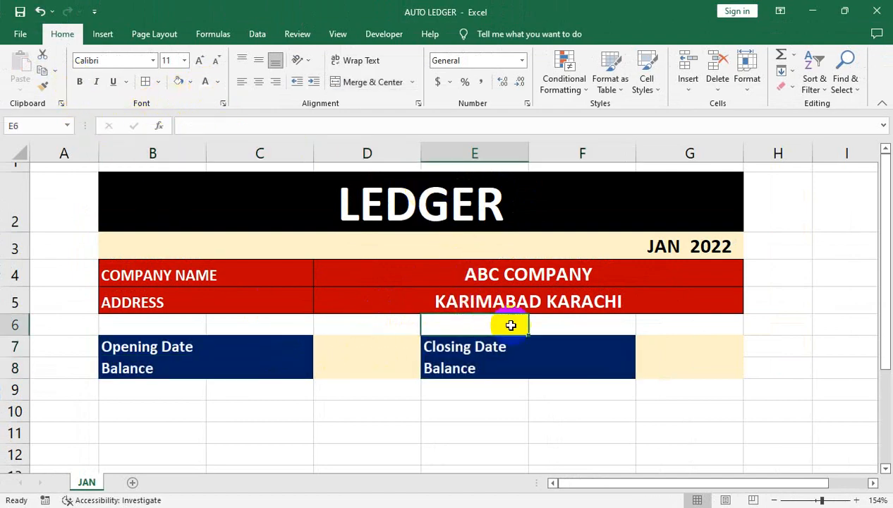
Step: Enter the opening date formula =DATEVALUE("1"&G3) in D7 and format the cell as a day-month-year date
click(642, 351)
click(367, 350)
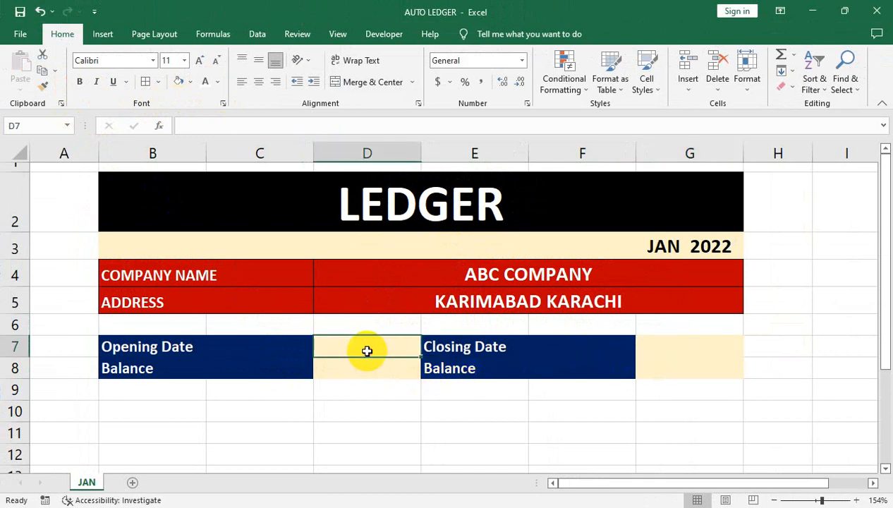
text(=dat)
key(Down)
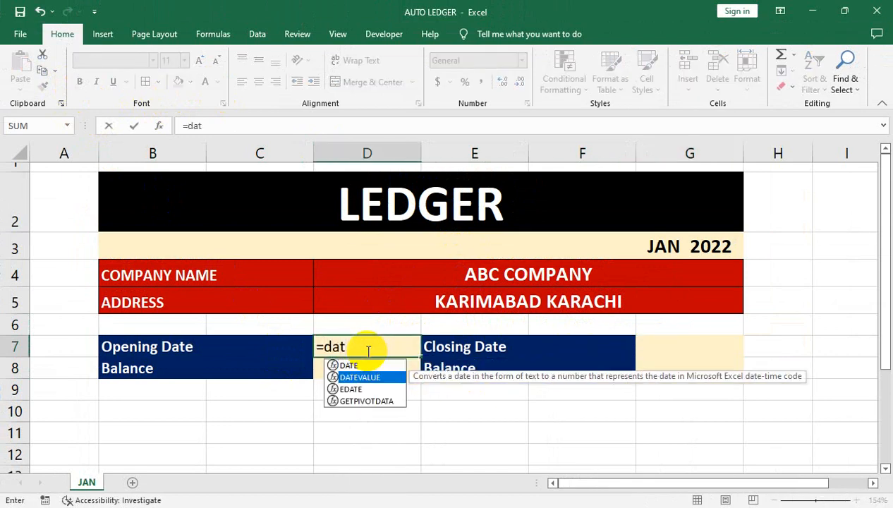
key(Tab)
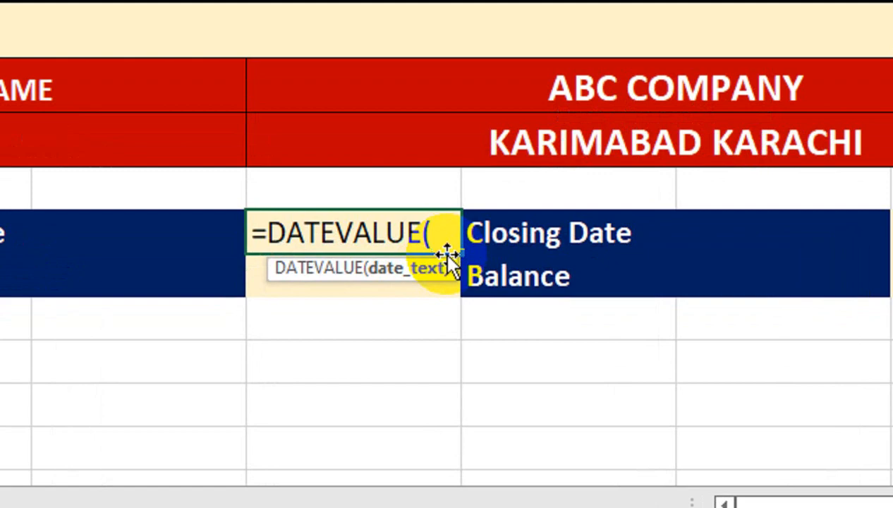
text("1"&)
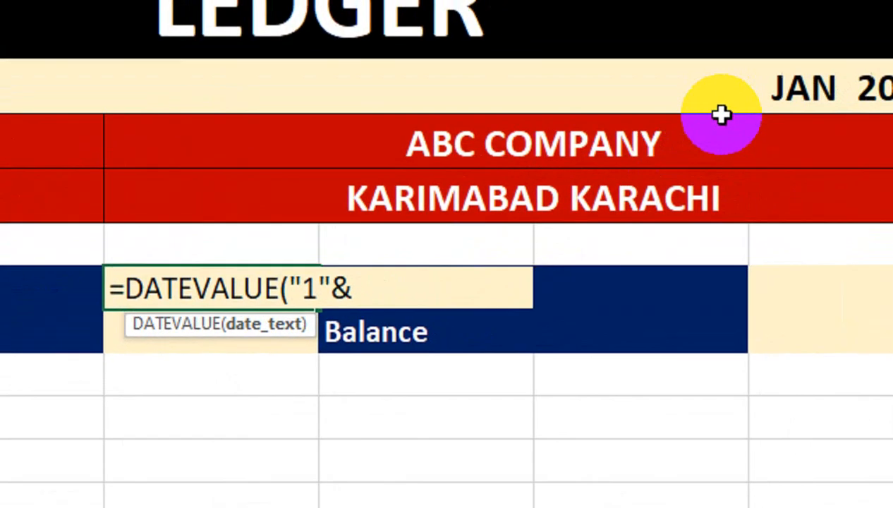
click(670, 123)
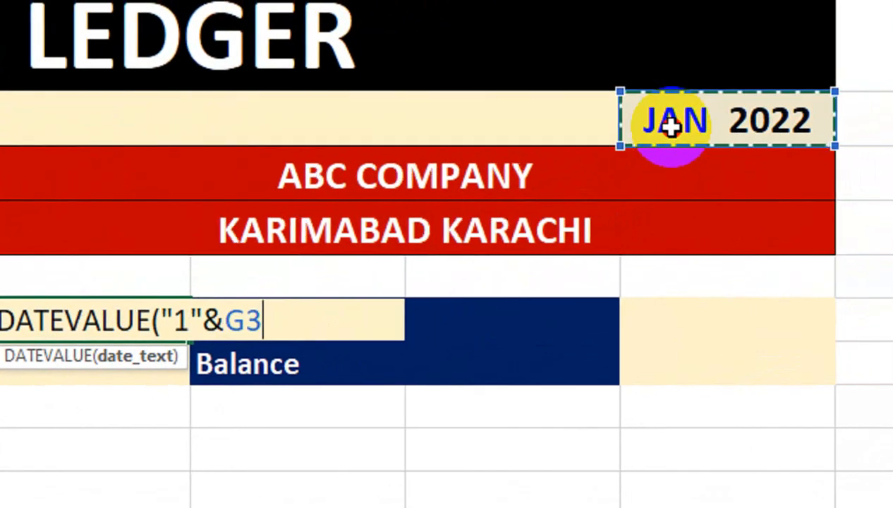
key(Return)
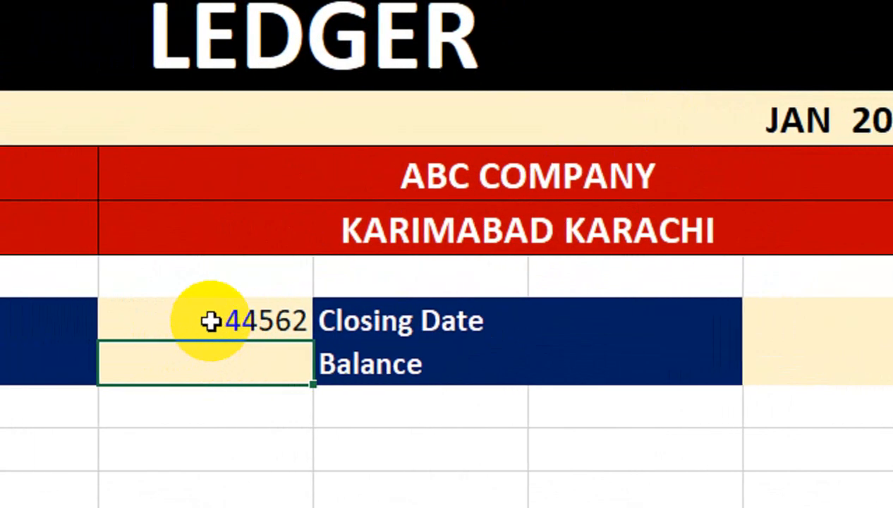
click(211, 321)
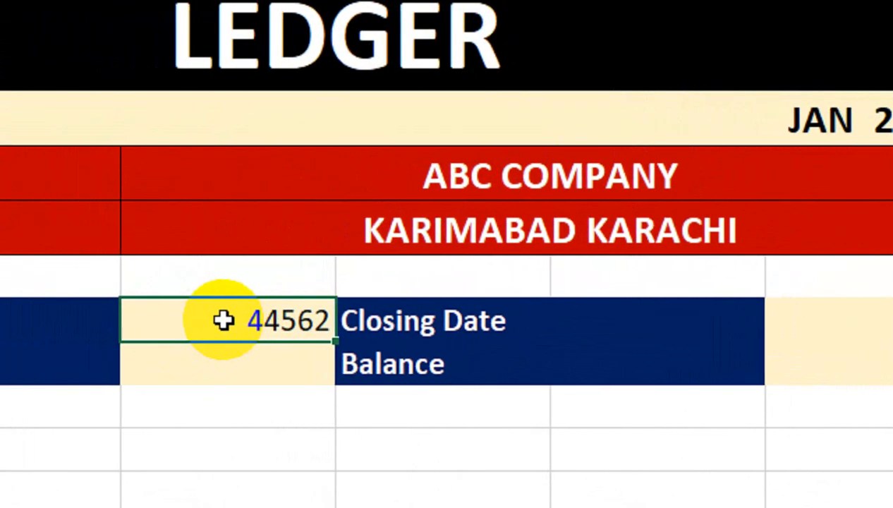
key(ctrl+shift+3)
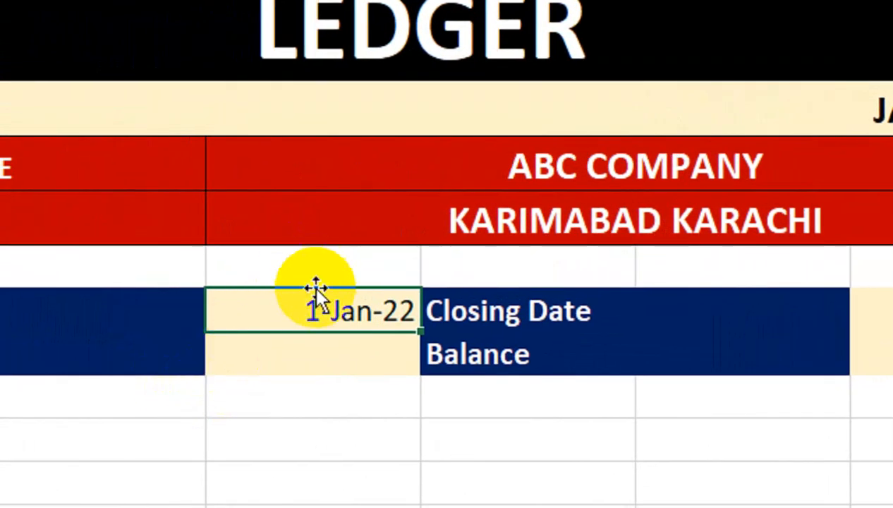
Step: Enter the closing date formula =EOMONTH(D7,0) in G7 and format the cell as a day-month-year date
click(732, 305)
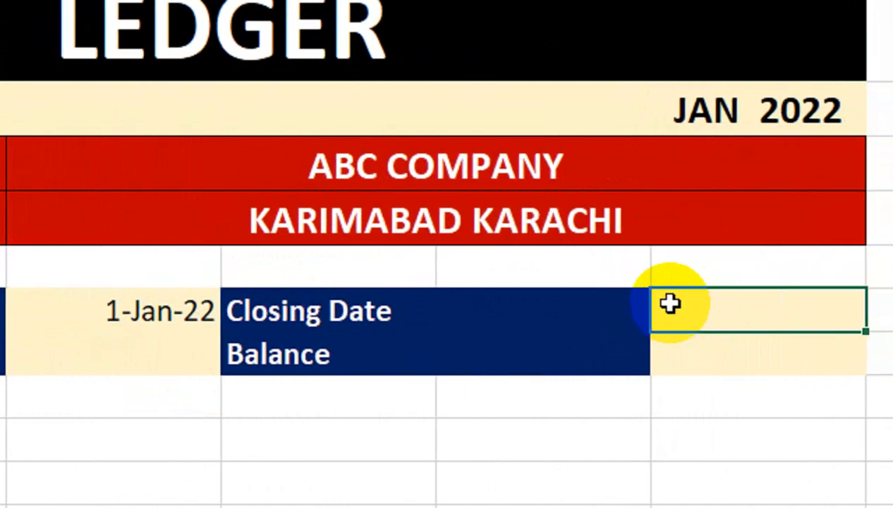
text(=e)
key(Down)
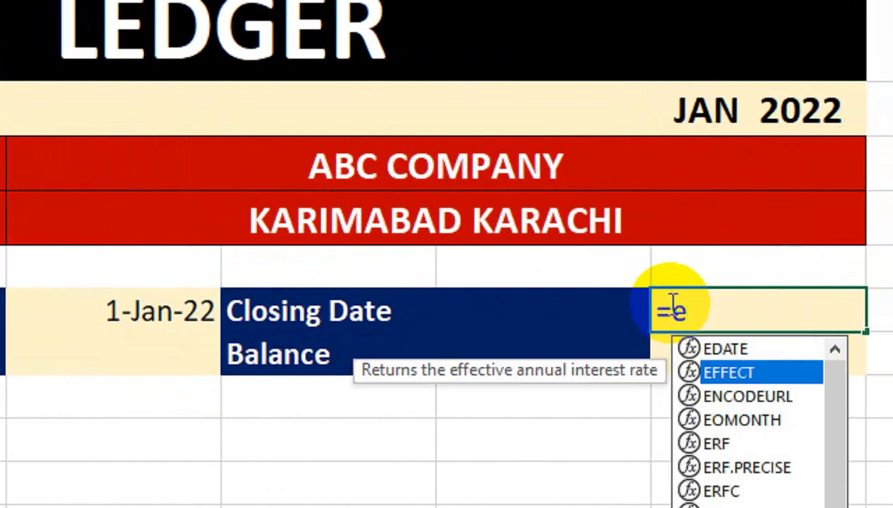
key(BackSpace)
text(o)
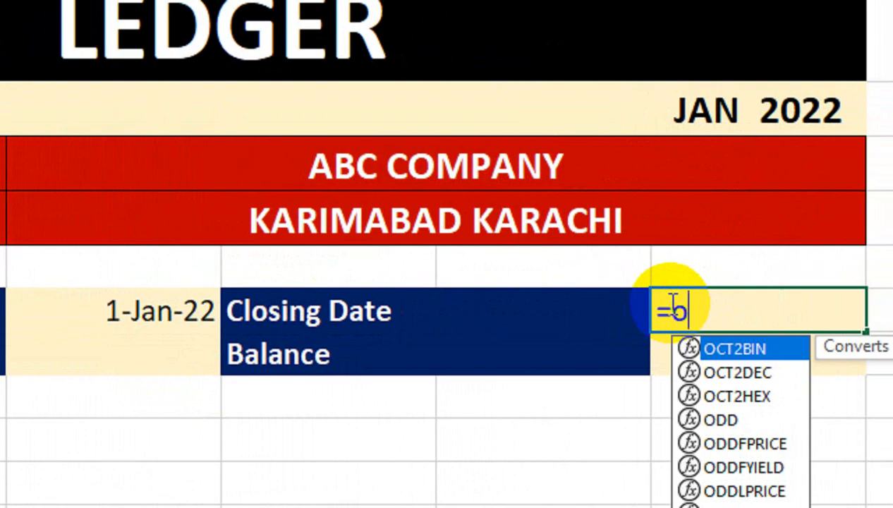
key(BackSpace)
text(eo)
key(Tab)
key(Left)
key(Left)
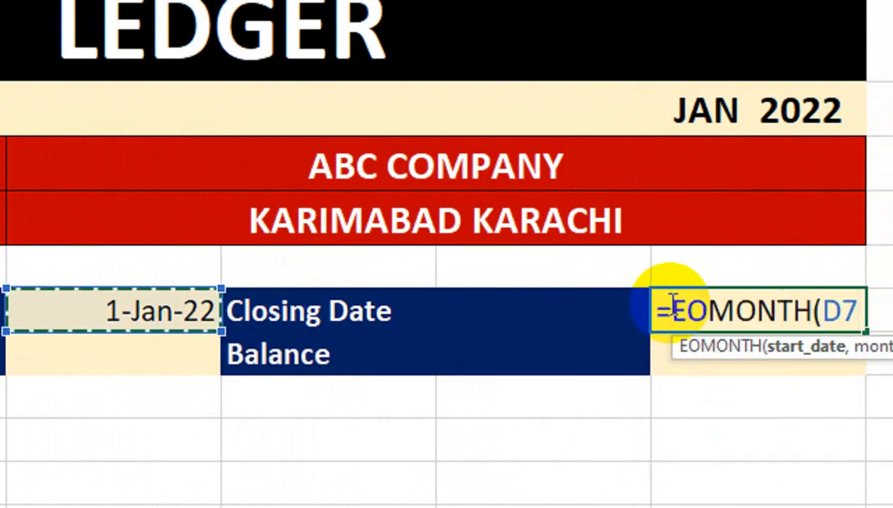
text(,0)
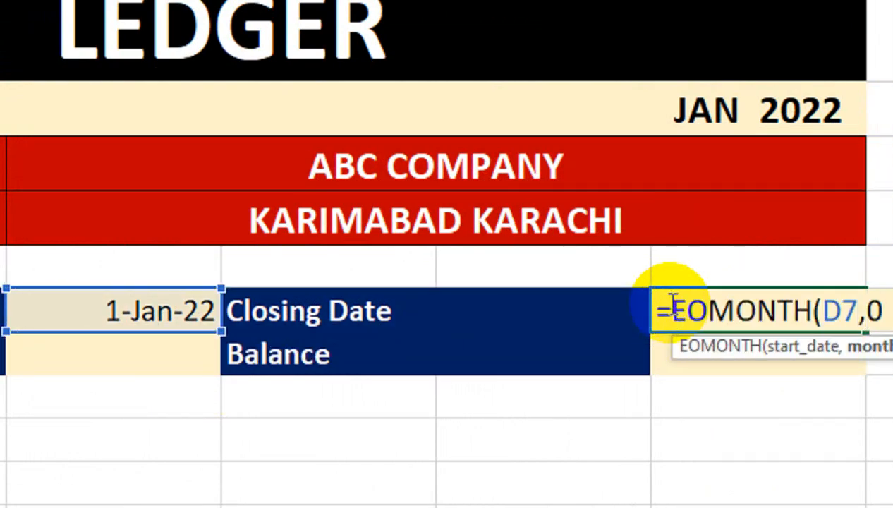
key(Return)
click(672, 305)
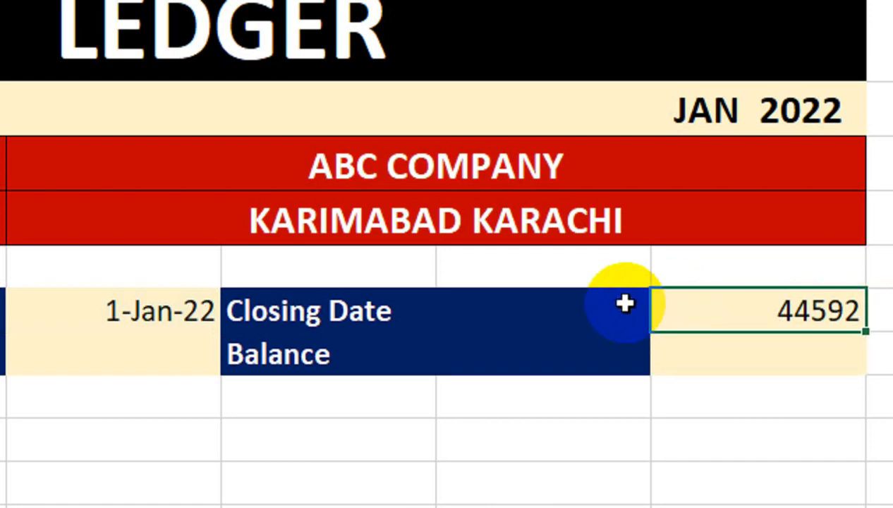
key(ctrl+shift+3)
Step: Shrink the empty row 6 to a thin spacer between the address row and the date fields
click(91, 353)
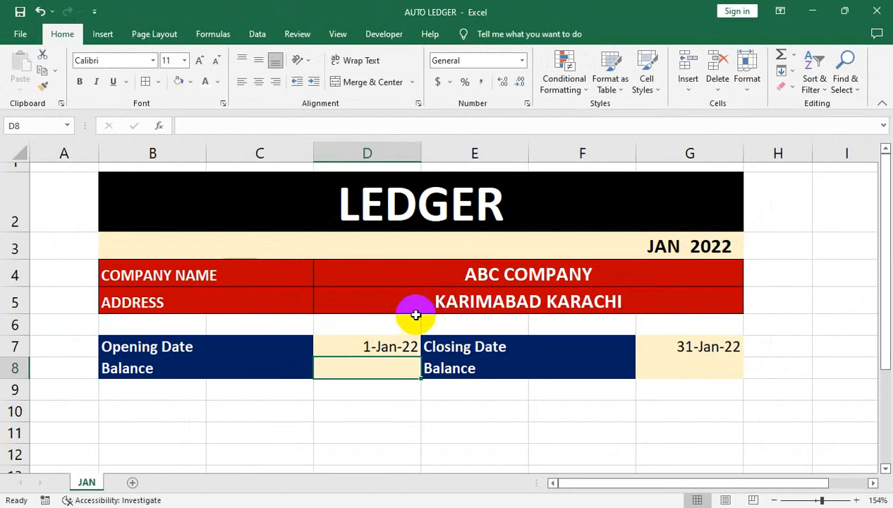
drag(26, 335, 29, 320)
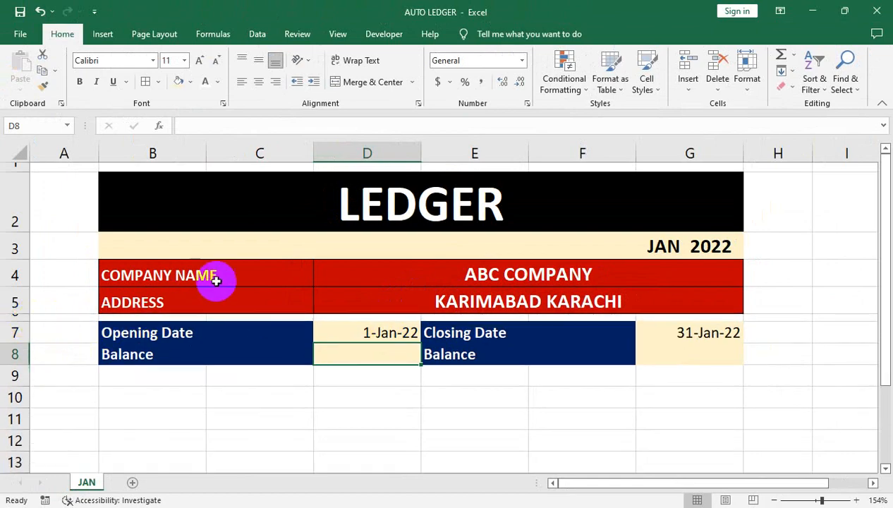
click(252, 271)
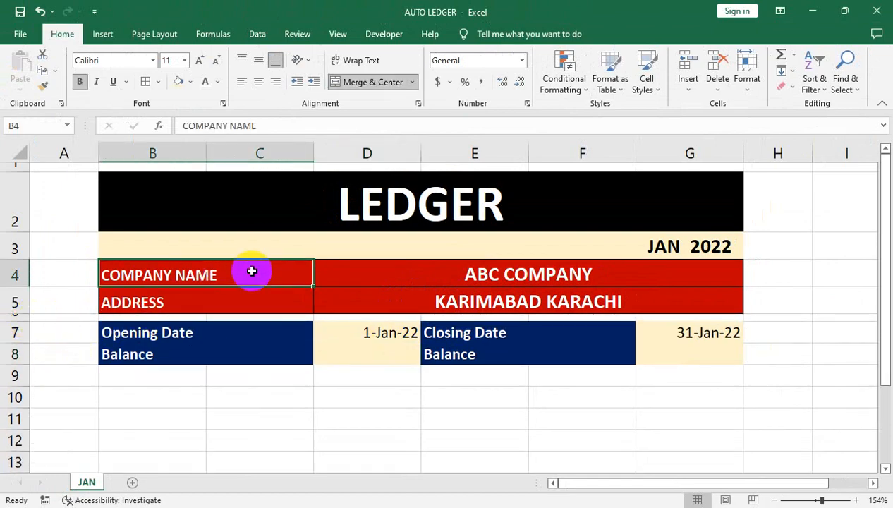
Step: Enter the column headings Date, Bill No, Description, Debit, Credit and Balance across B10:G10
scroll(299, 321, down, 1)
click(193, 308)
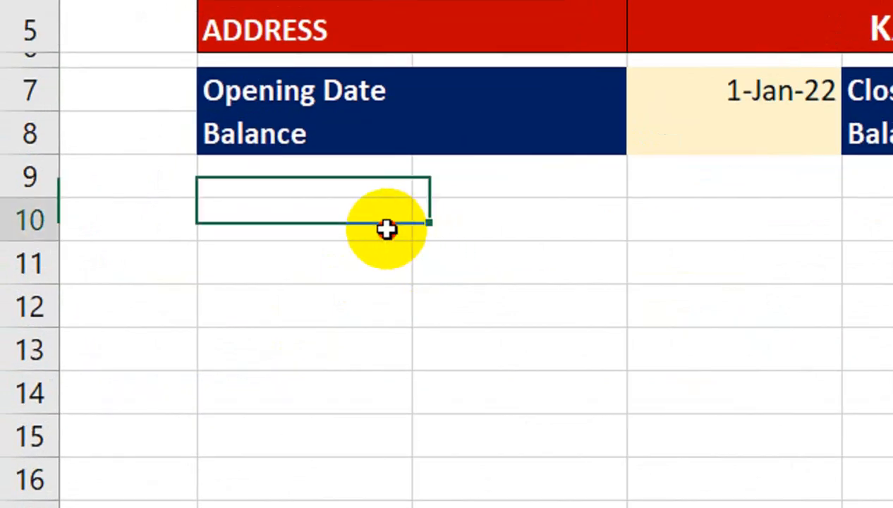
text(Date)
key(Tab)
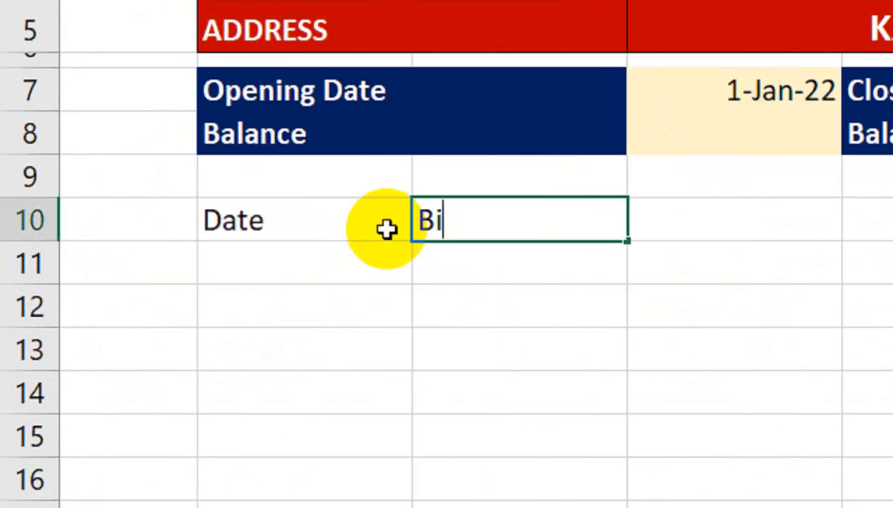
text(Bill No)
key(Tab)
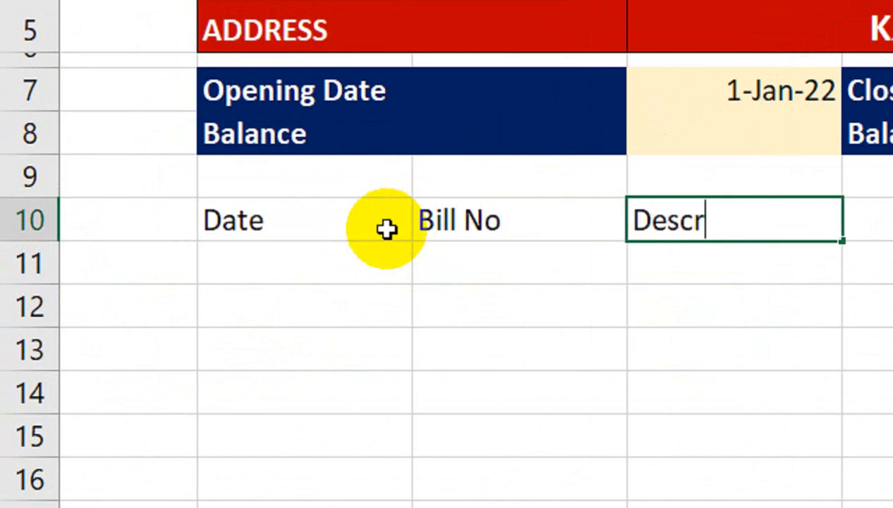
text(Description)
key(Tab)
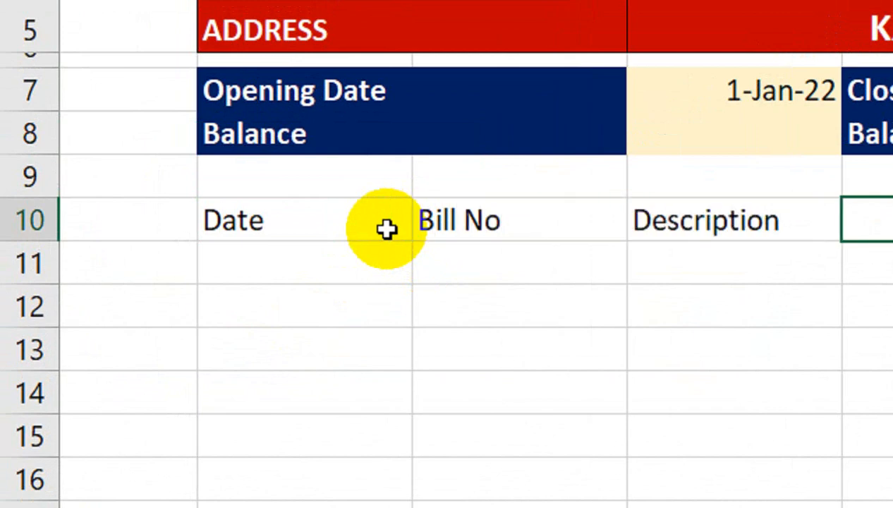
text(Debi)
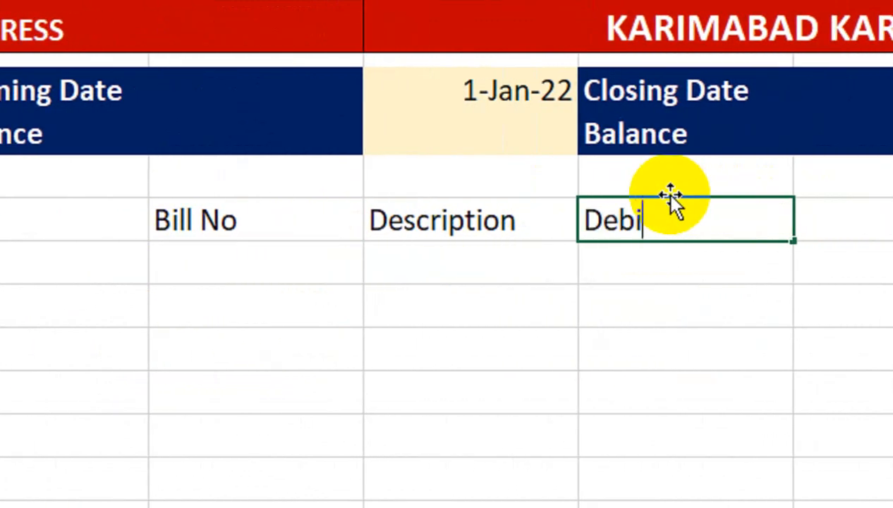
text(t)
key(Tab)
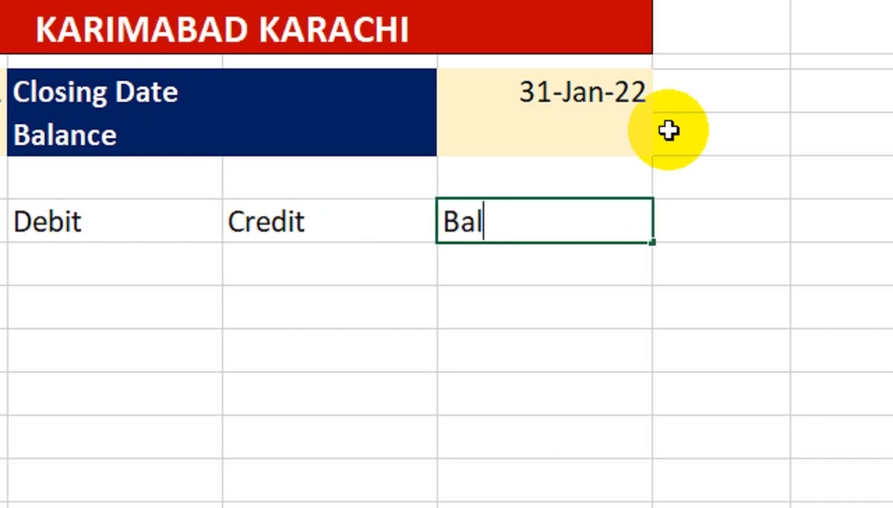
text(e)
Step: Apply all borders to the ledger table area in columns B to G from row 10 downward
click(481, 253)
drag(496, 232, 137, 477)
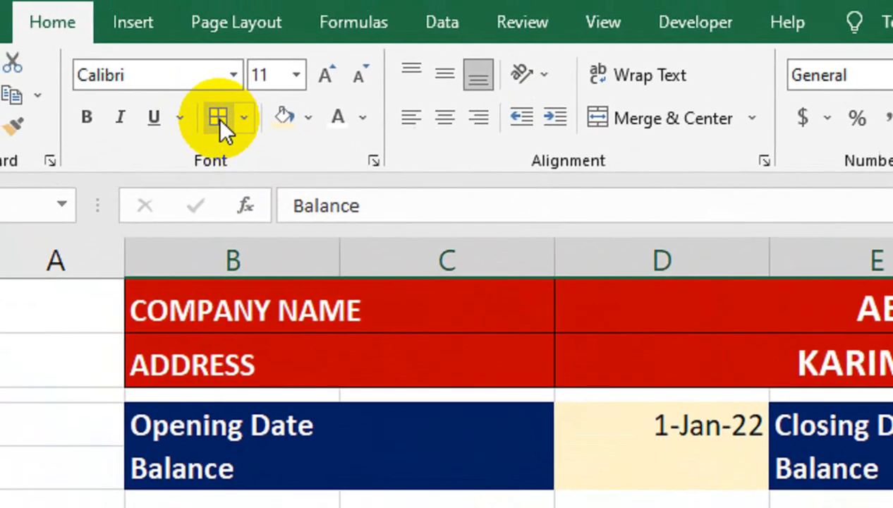
click(220, 121)
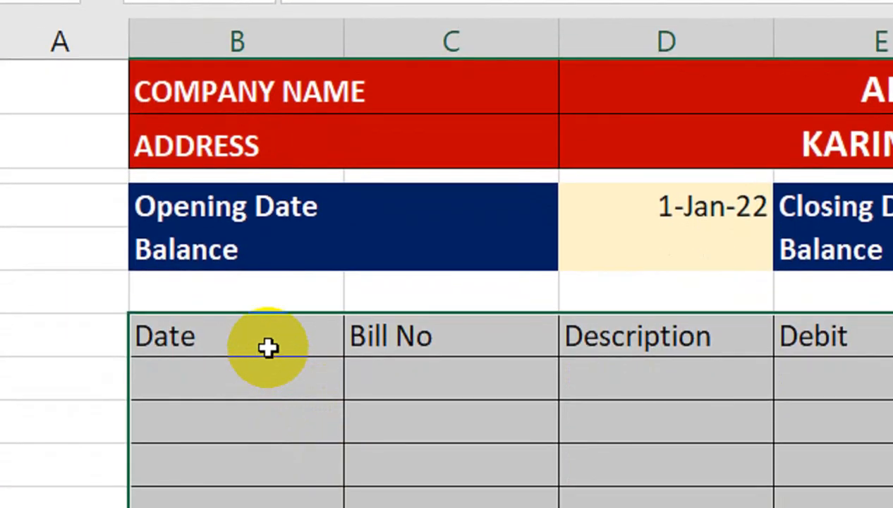
Step: Make the column headings in B10:G10 bold and center them horizontally and vertically
drag(268, 347, 757, 337)
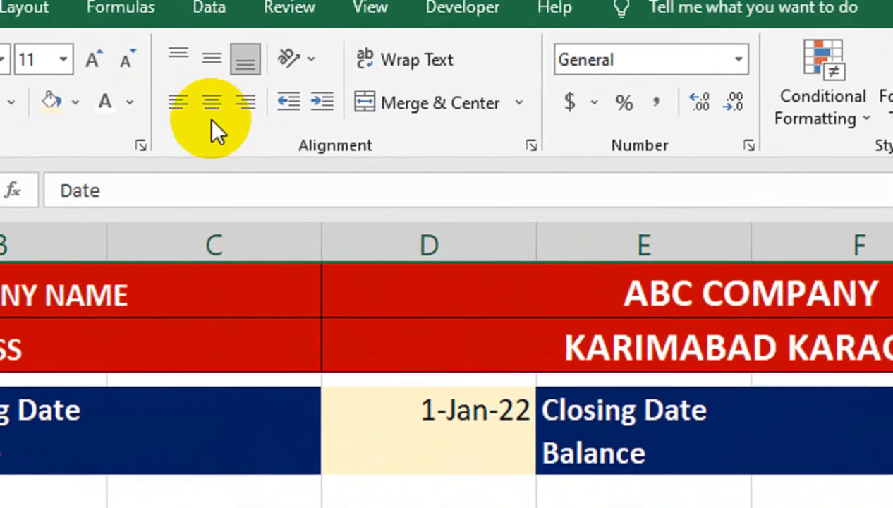
click(212, 104)
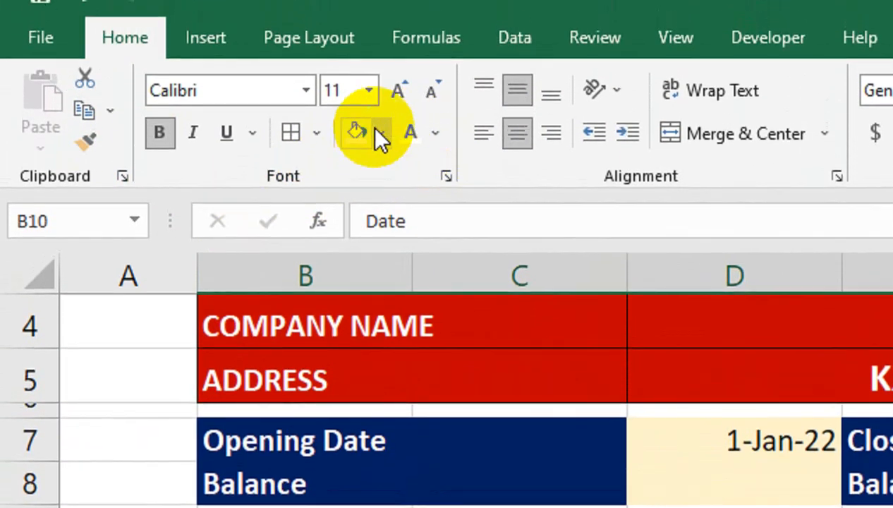
Step: Give the column headings in B10:G10 a dark green fill and white font
click(380, 134)
click(568, 297)
click(413, 134)
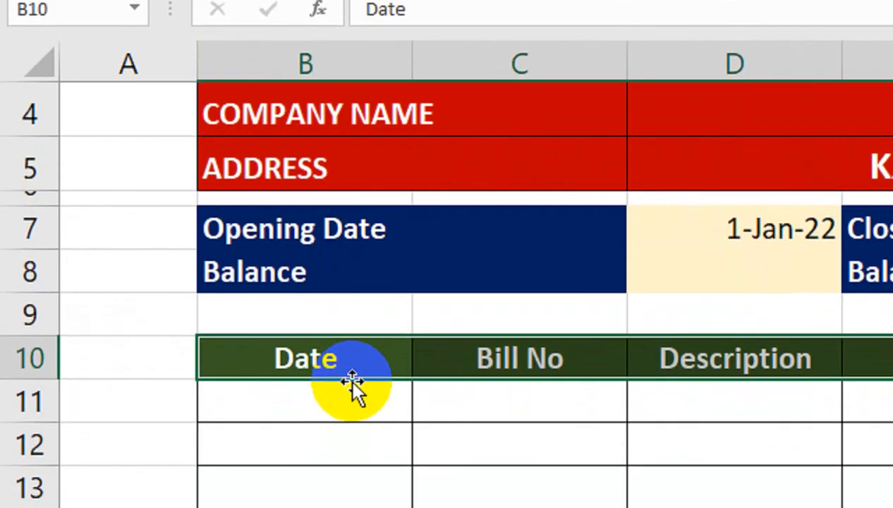
Step: Enter the dates 1-Jan-22, 5-Jan-22 and 8-Jan-22 in cells B11:B13 of the Date column
click(346, 507)
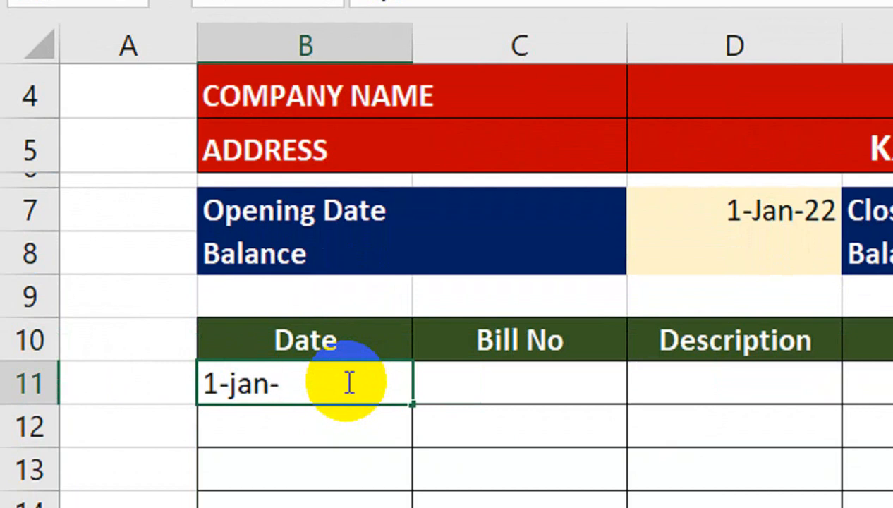
key(Return)
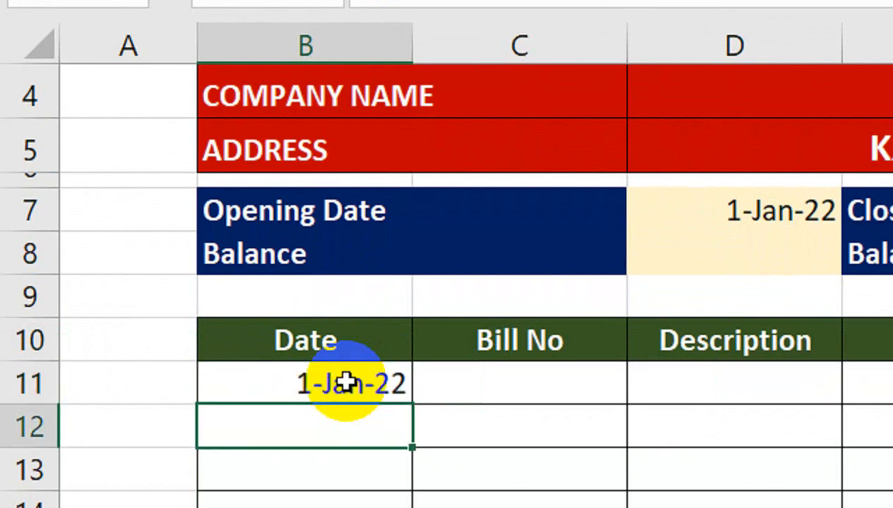
text(5-jan-)
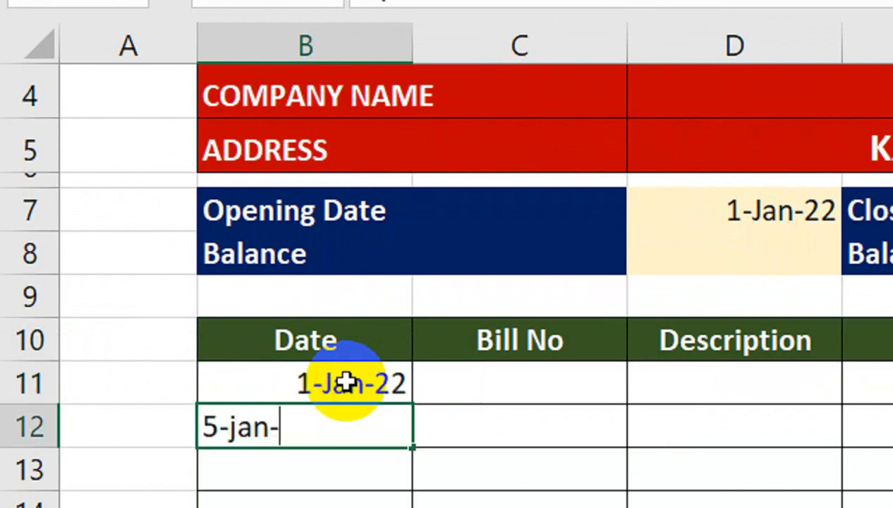
text(22)
key(Return)
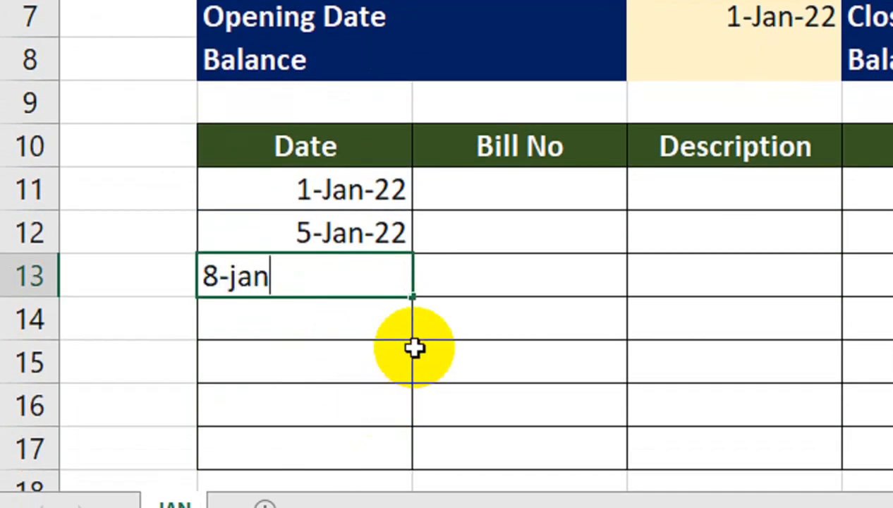
text(8-jan-22)
key(Return)
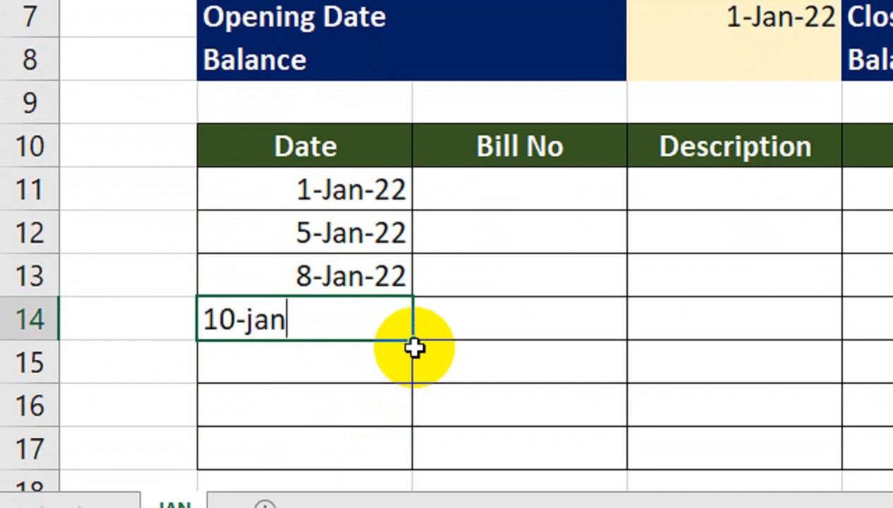
Step: Enter the dates 10-Jan-22, 15-Jan-22, 20-Jan-22 and 25-Jan-22 in cells B14:B17 of the Date column
key(Return)
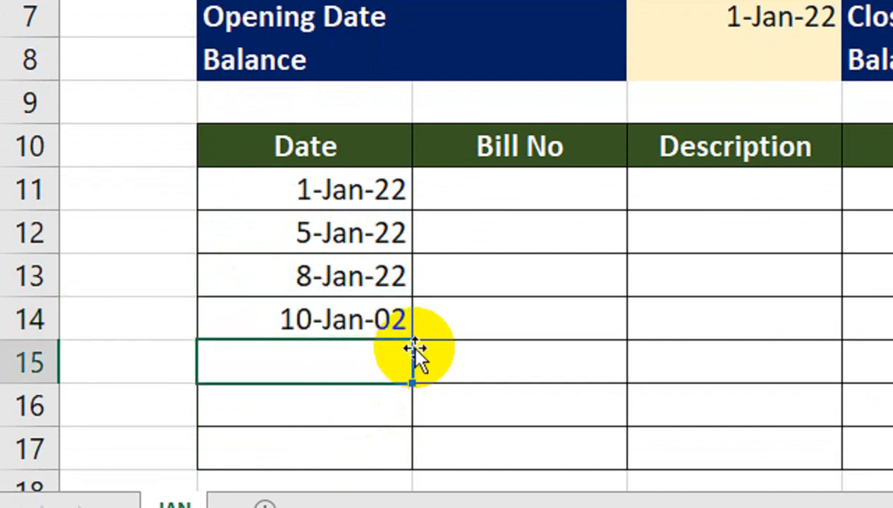
key(Up)
key(F2)
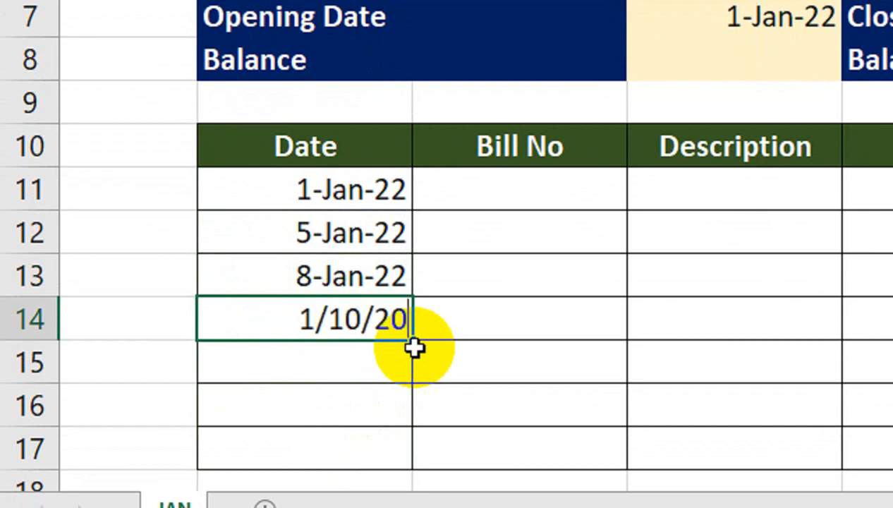
text(2)
key(Return)
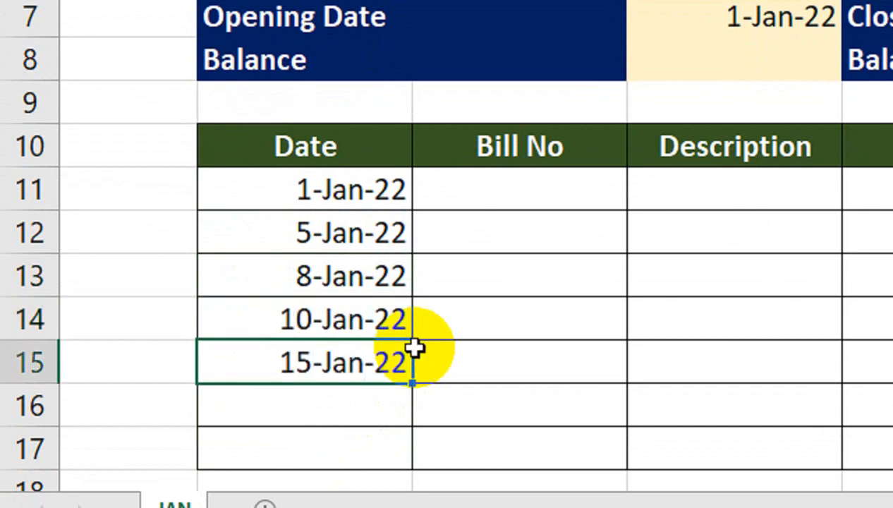
key(Return)
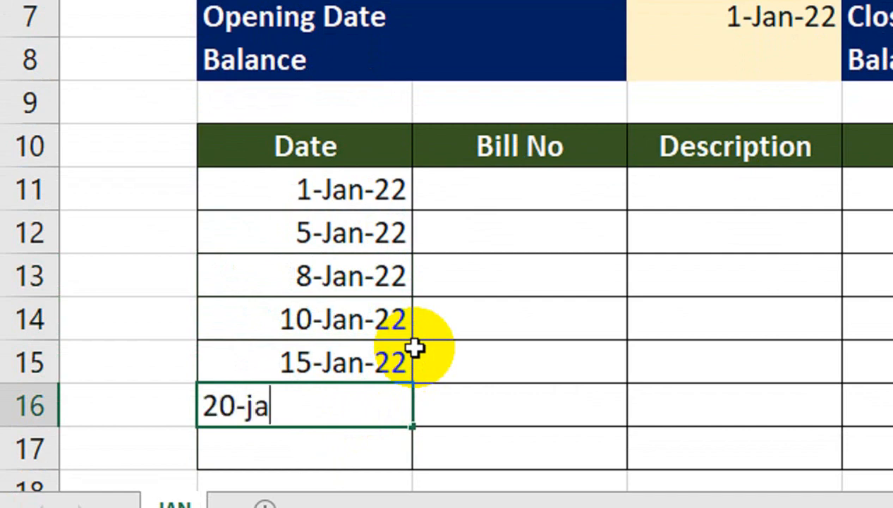
key(Return)
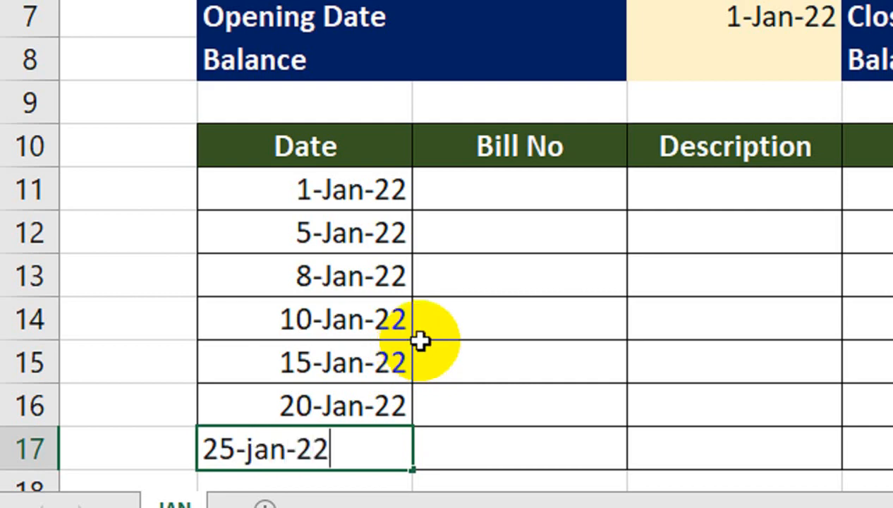
text(25-jan-22)
key(Tab)
Step: Enter bill number 12265 in C11 and fill the column down to C17 as a consecutive series
click(553, 196)
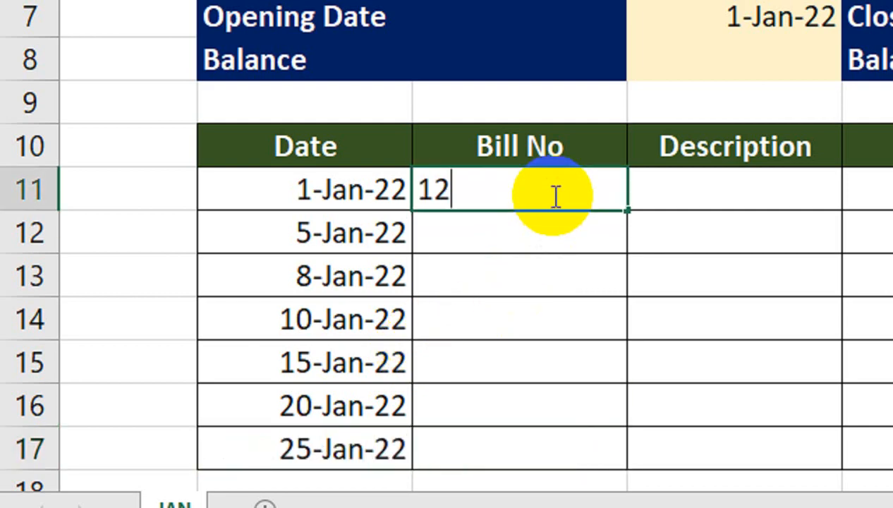
key(Return)
click(599, 193)
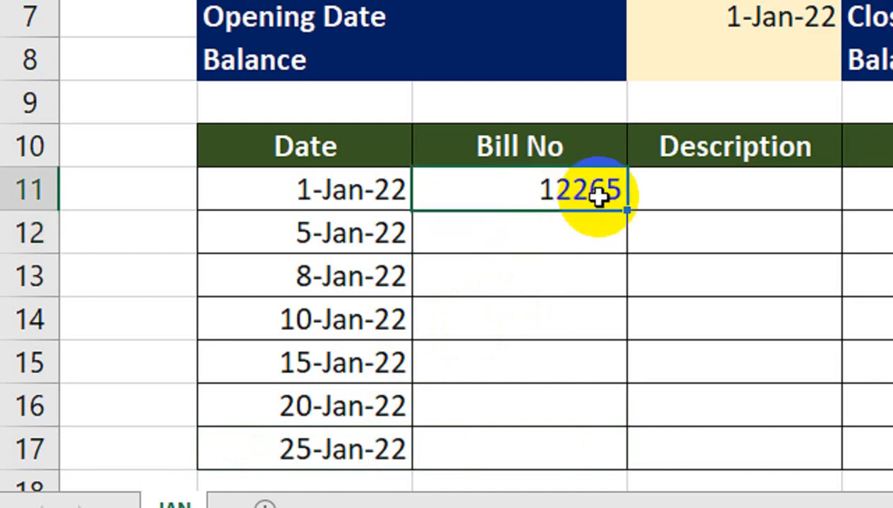
drag(630, 215, 621, 451)
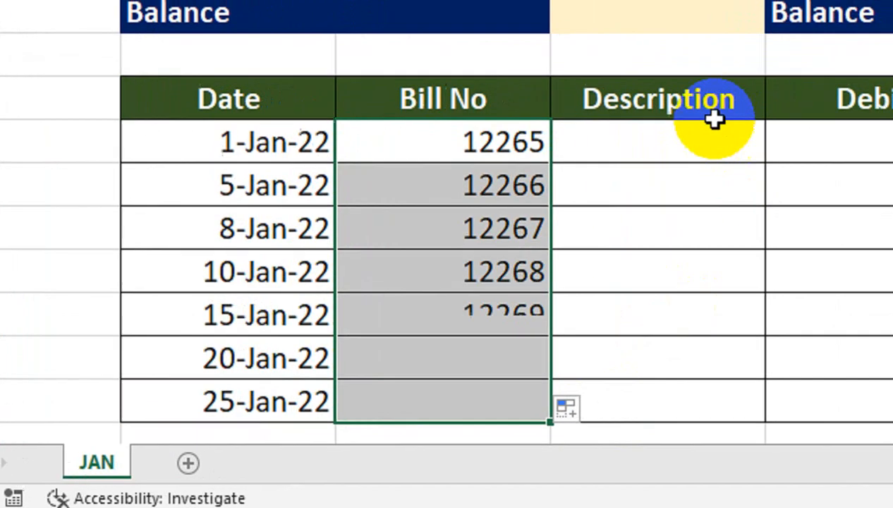
Step: Set the opening balance in D8 to 25000
click(790, 164)
click(749, 194)
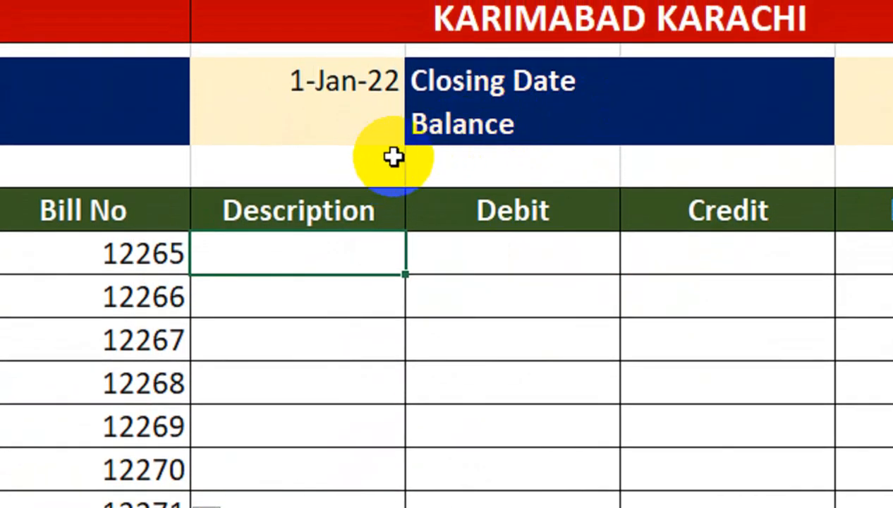
click(470, 19)
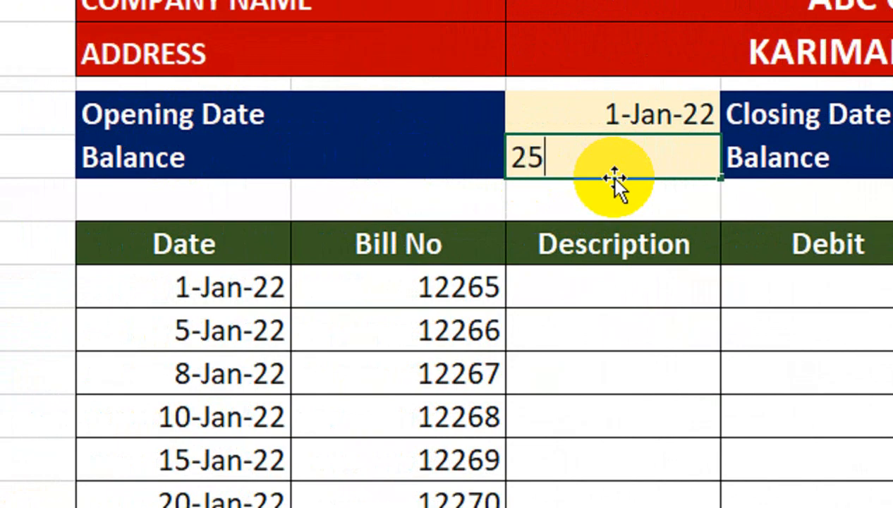
key(Return)
click(632, 155)
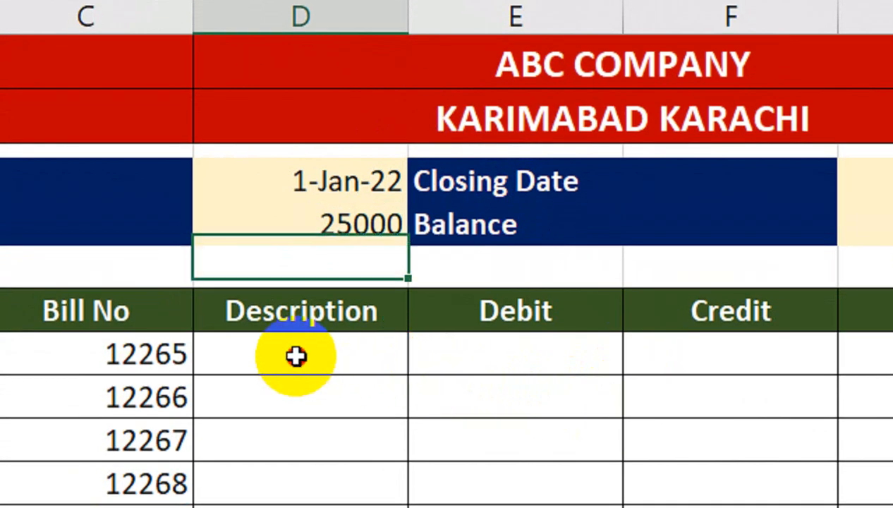
Step: Enter Cash Receive credits 15000, 22000, 1000 in rows 11, 14, 17 and debits Salary 15000, Grocery Purchase 5000, Software Purchase 6000, Utility Bill 5000 in between
drag(295, 398, 528, 480)
drag(528, 399, 807, 507)
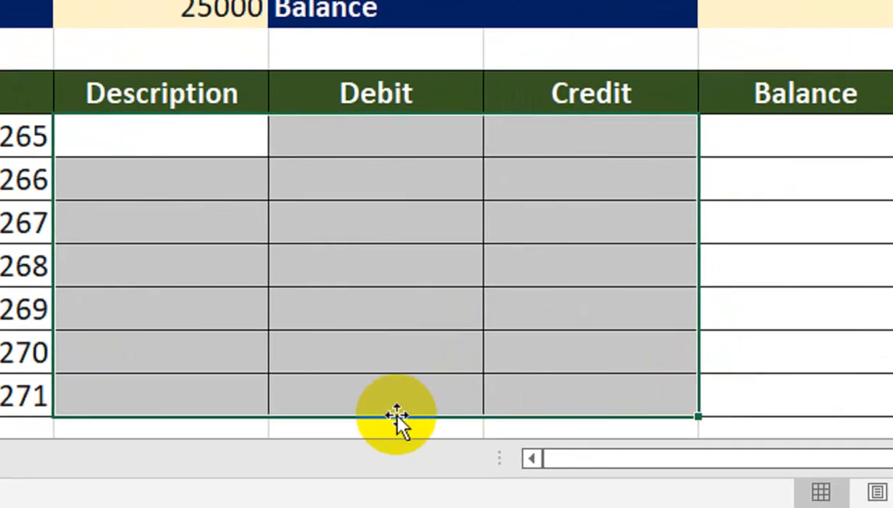
text(Cash Receive		15000 Salary	15000	 Grocery Purchase	5000	 Cash Receive		22000 Software Purchase	6000	 Utility Bill	5000	 Cash Receive		1000)
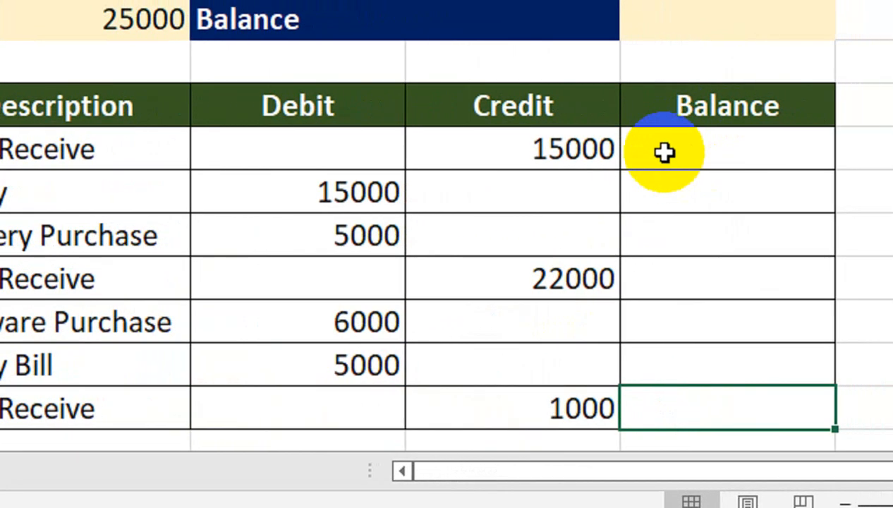
Step: Enter the first running balance formula =D8-E11+F11 in G11, based on the opening balance
click(666, 152)
text(=)
click(138, 14)
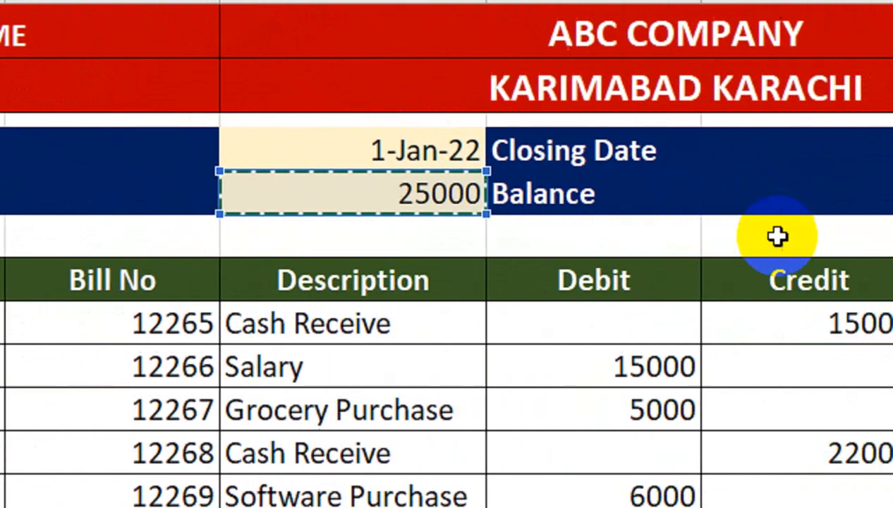
text(-)
click(555, 319)
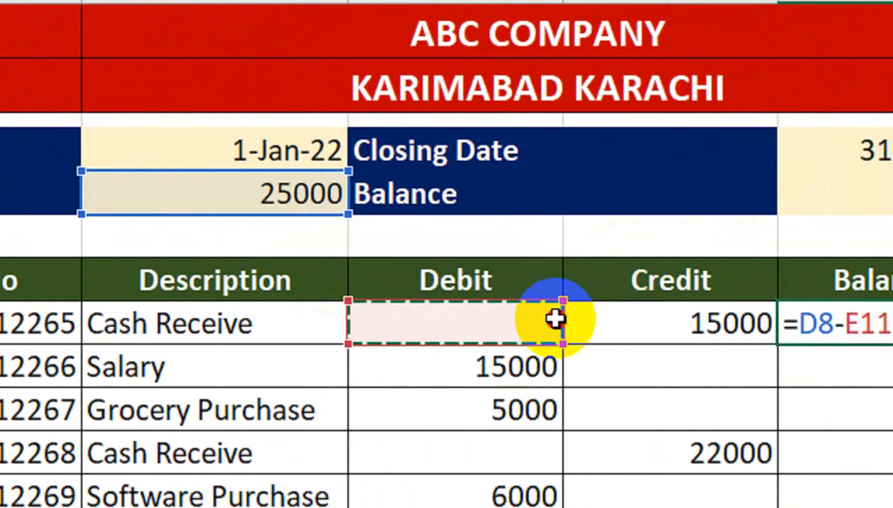
text(+)
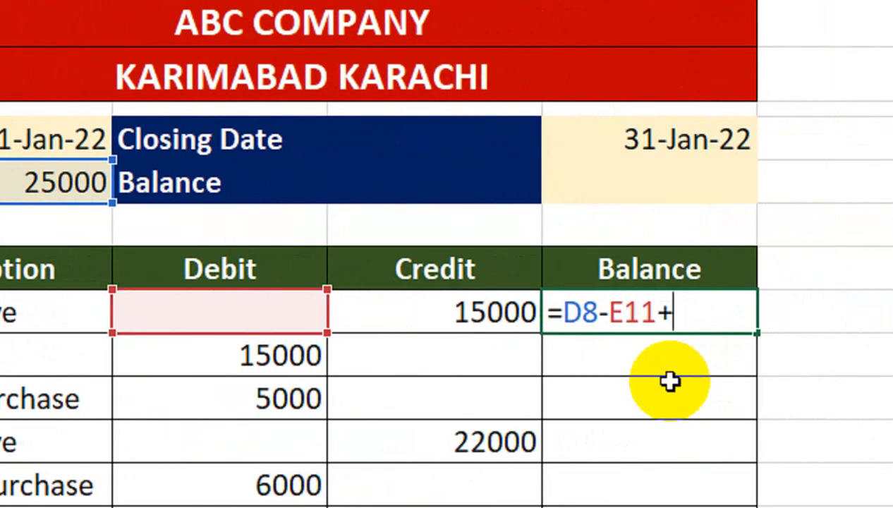
click(517, 313)
key(Return)
key(Return)
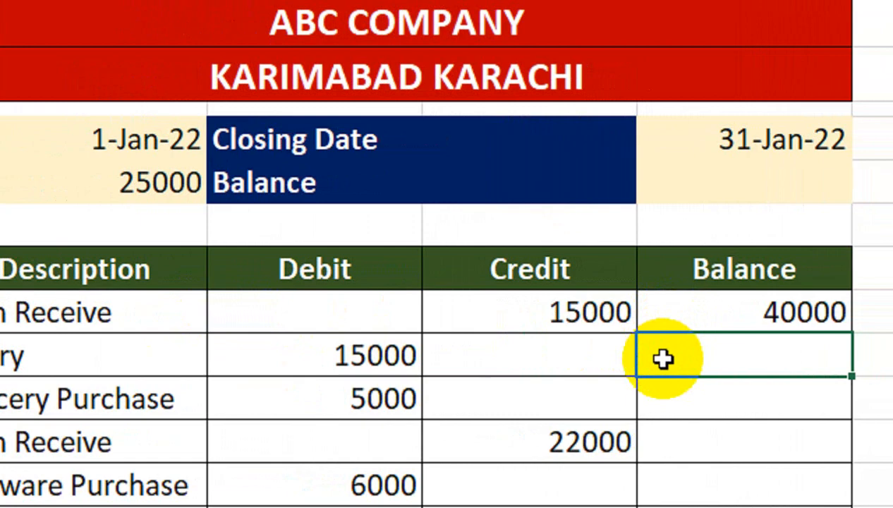
Step: Enter the running balance formula =G11+F12-E12 in G12, based on the previous row's balance
click(695, 315)
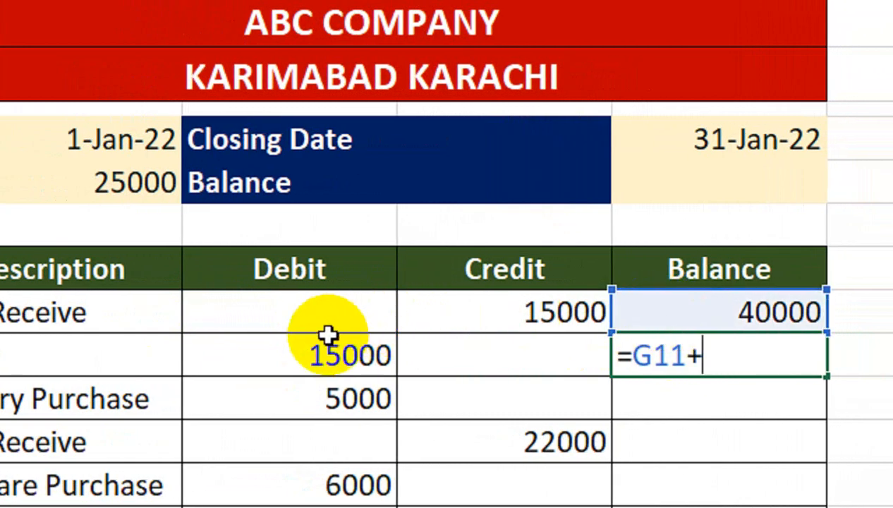
click(457, 354)
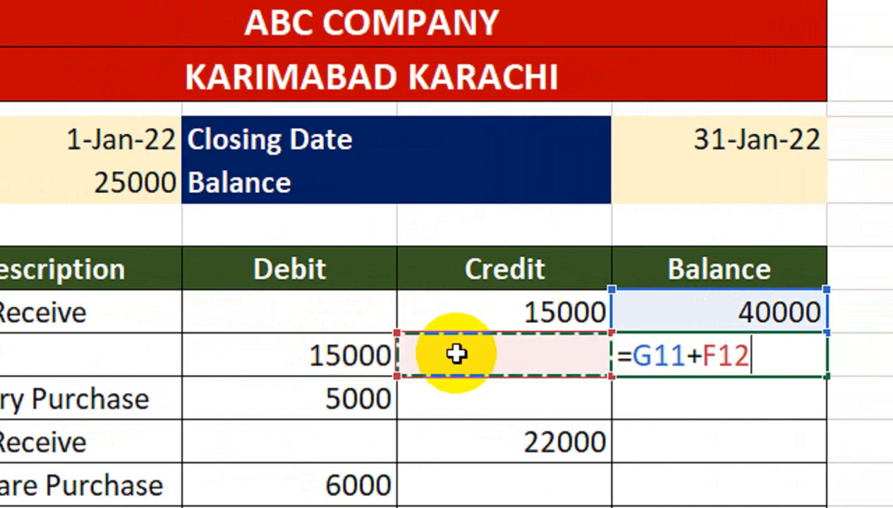
text(-)
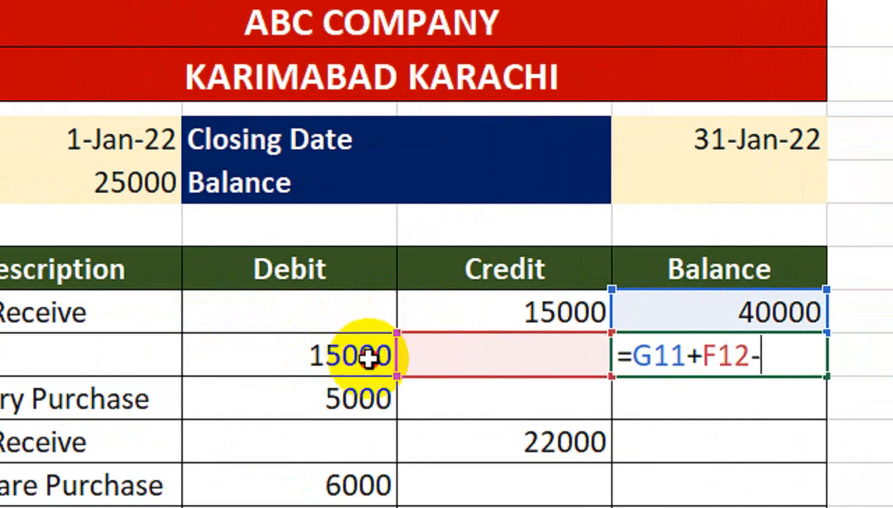
click(369, 355)
key(Return)
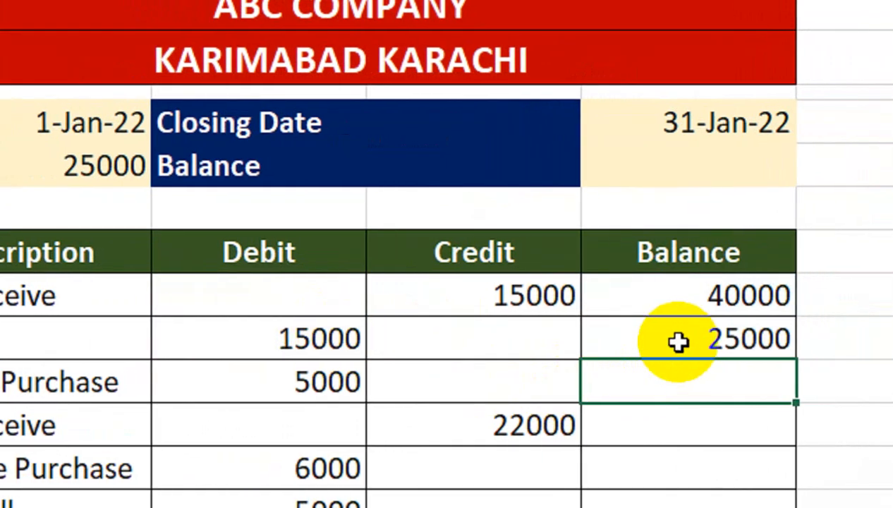
Step: Copy the balance formula from G12 down one row to G13
click(705, 341)
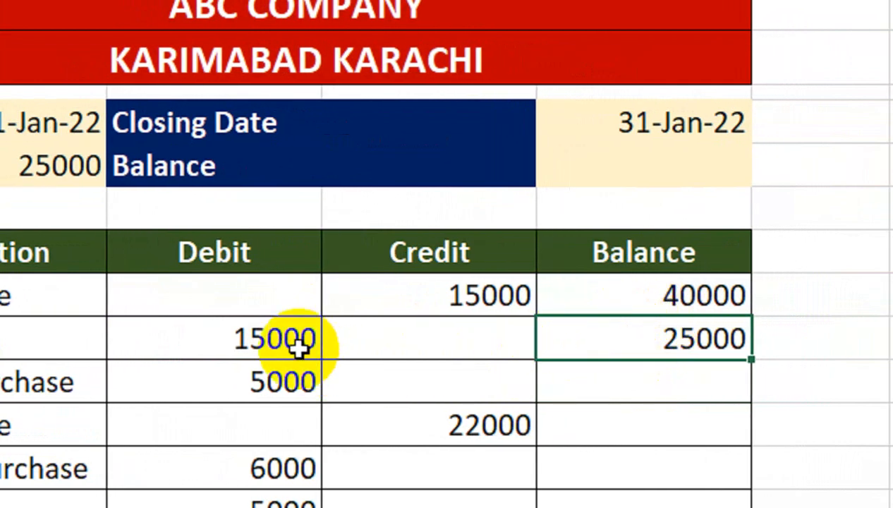
drag(752, 360, 751, 432)
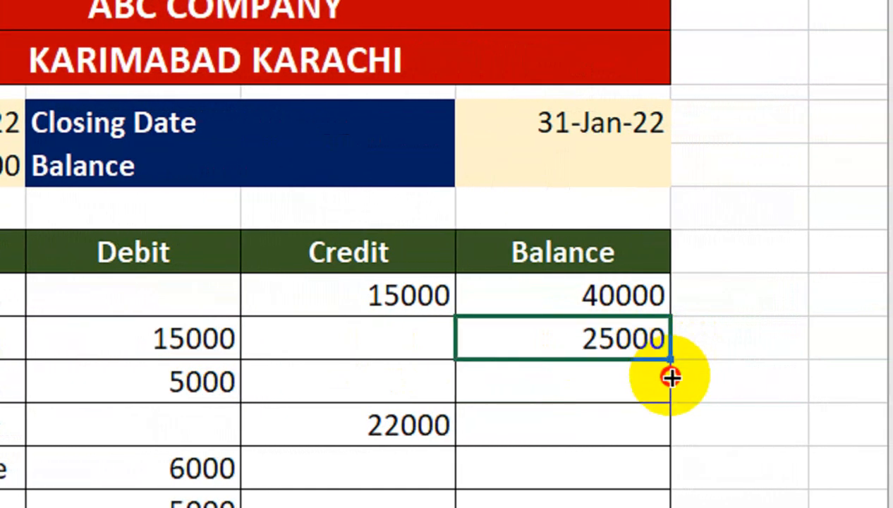
drag(671, 382, 650, 333)
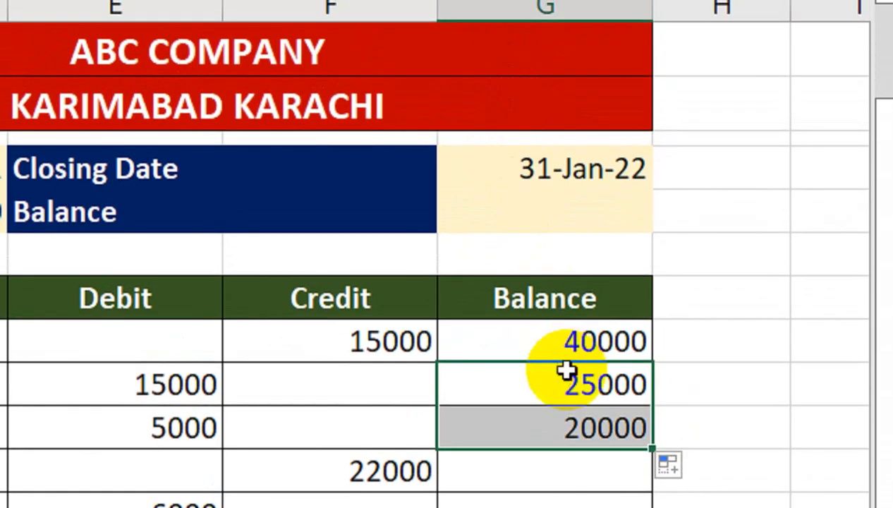
Step: Review the balance formulas in G11 and G12, and fill the formula from G13 down to G17
click(551, 235)
double_click(551, 345)
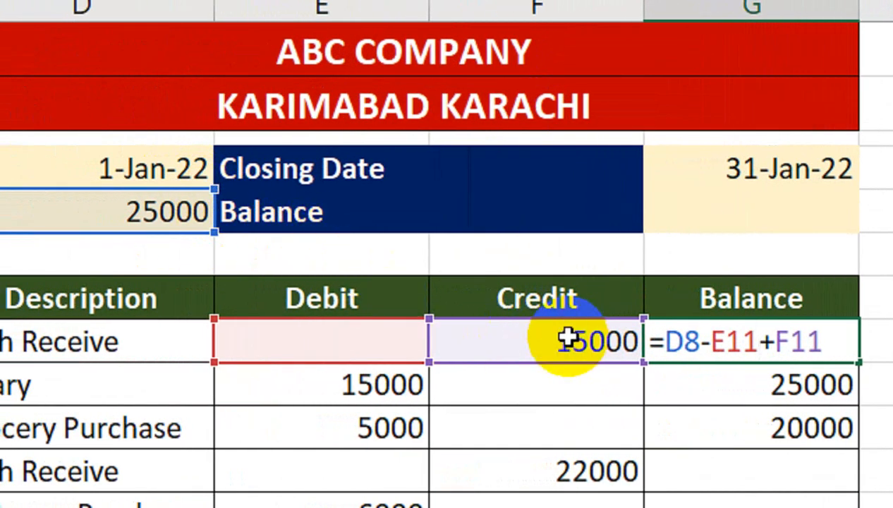
click(628, 383)
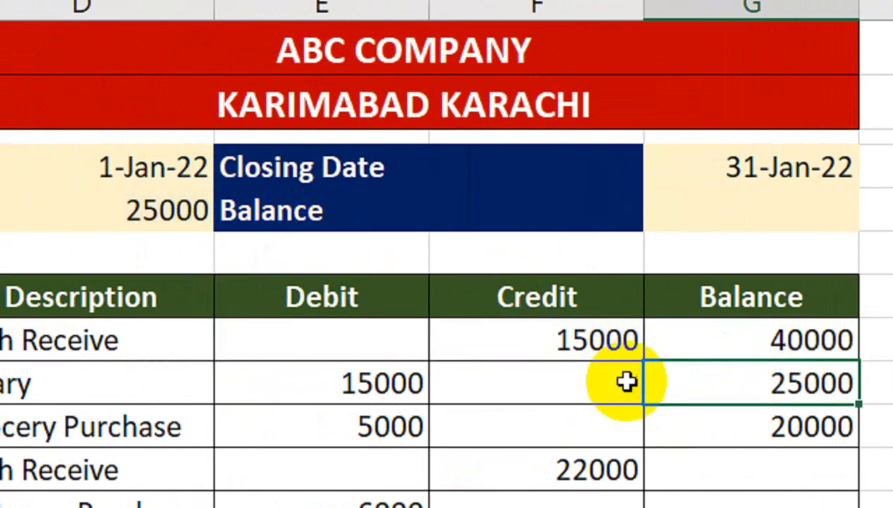
double_click(670, 380)
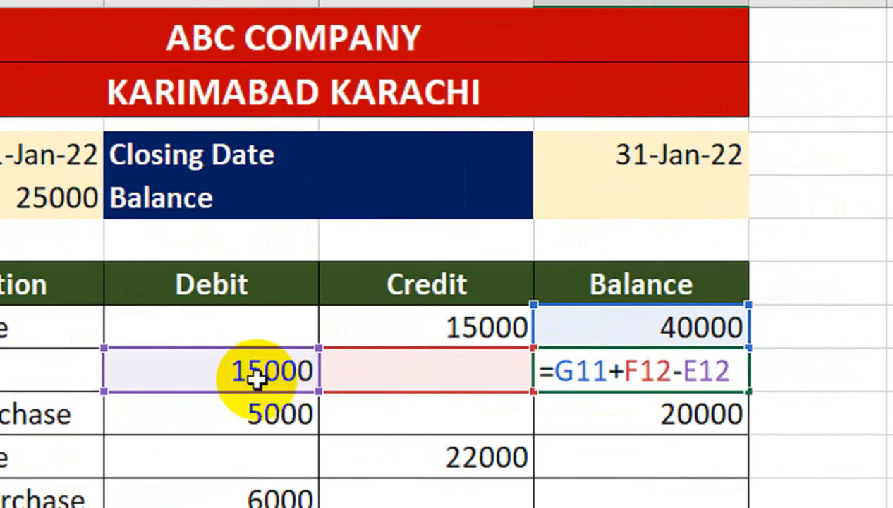
key(Return)
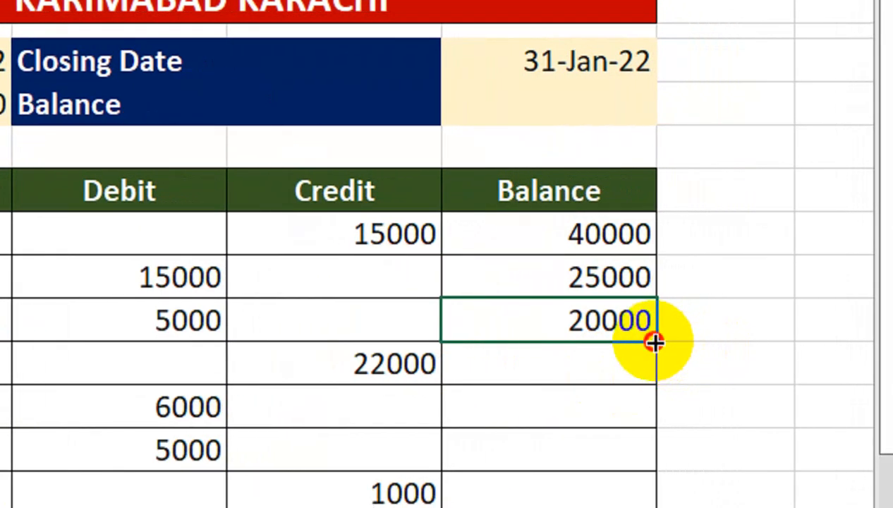
drag(655, 342, 653, 489)
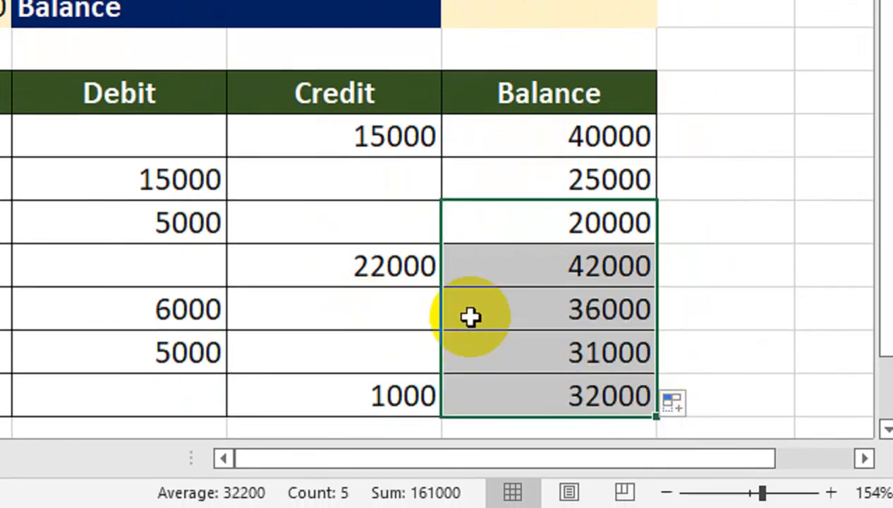
Step: Center the bill numbers in C11:C17, and merge and center cells B18:D18 below the transactions
scroll(469, 325, down, 1)
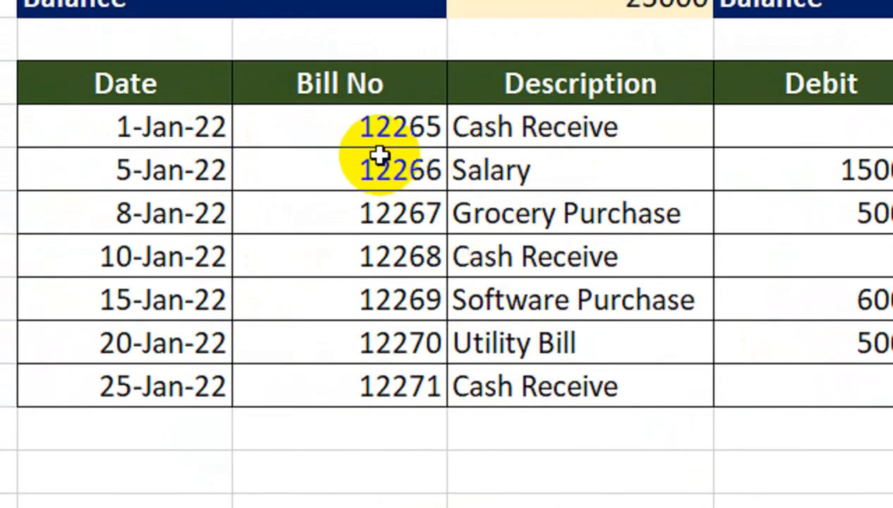
drag(379, 125, 373, 352)
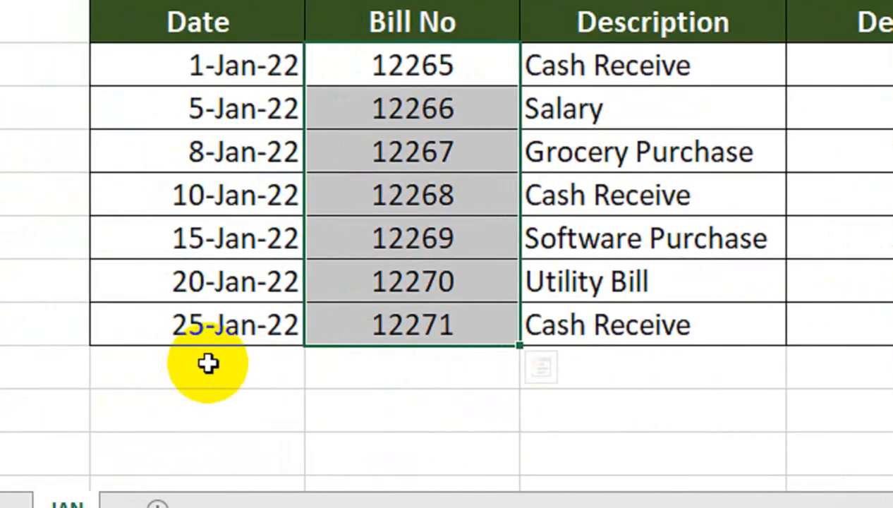
drag(223, 361, 576, 360)
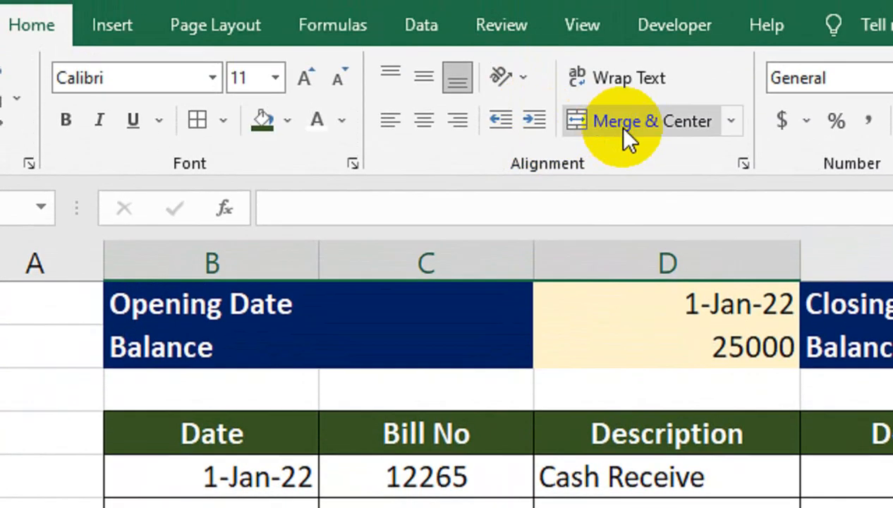
click(623, 140)
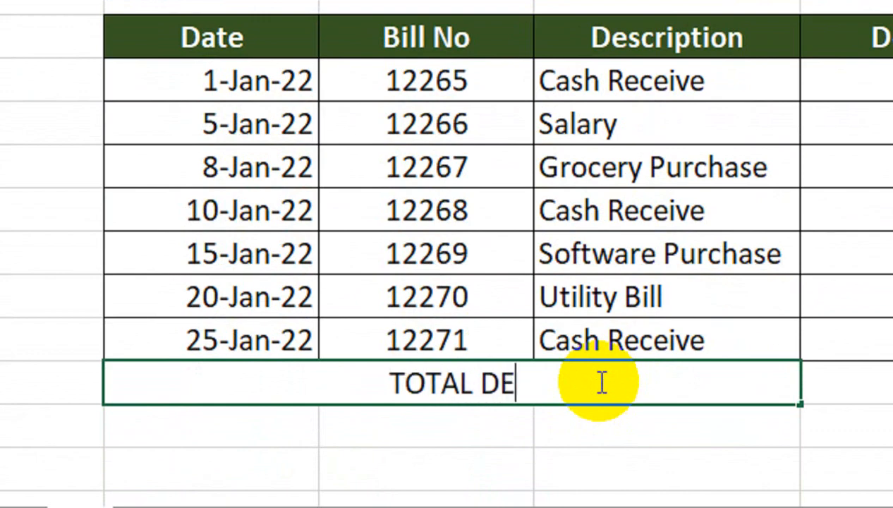
Step: Enter the label TOTAL DEBIT CREDIT AND BALANCE in the merged cell B18
text(REDOT)
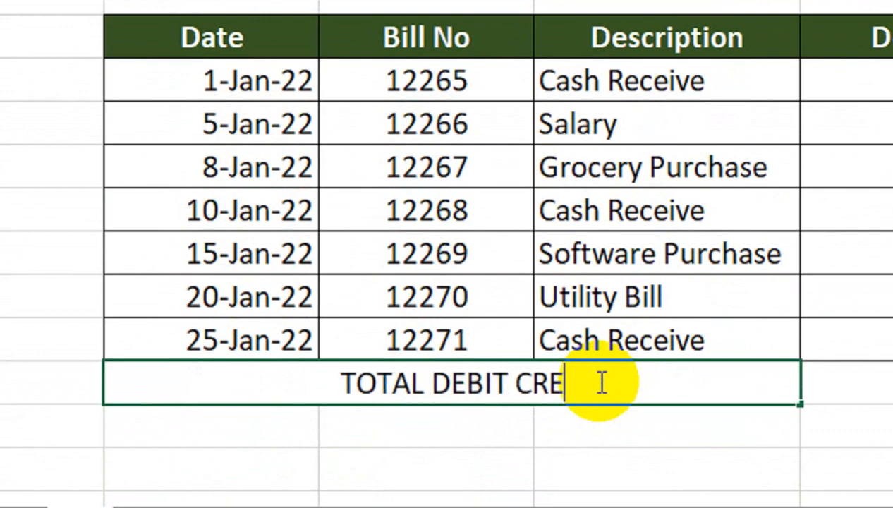
key(BackSpace)
key(BackSpace)
key(BackSpace)
text(DIT AND)
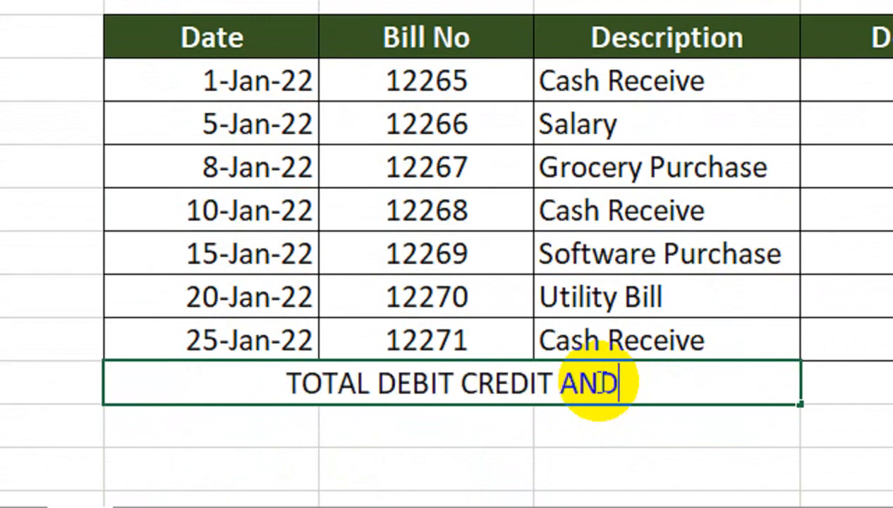
text( BALACN)
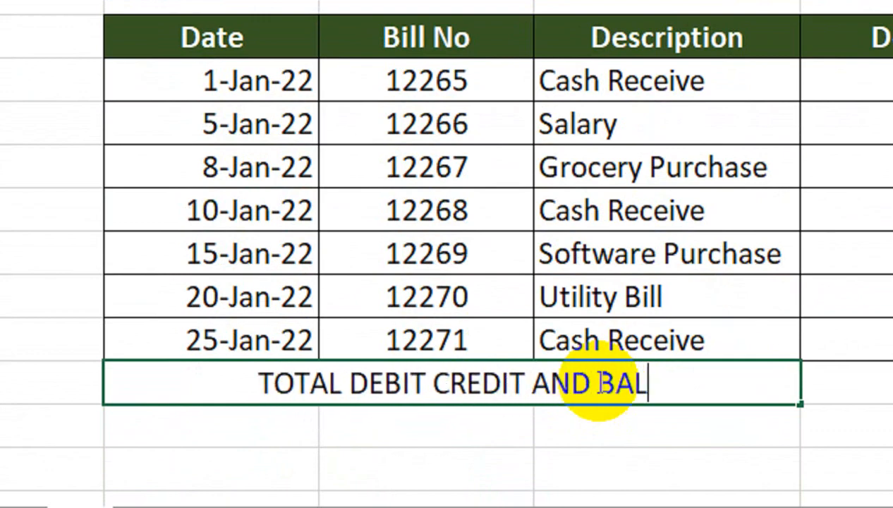
key(BackSpace)
key(BackSpace)
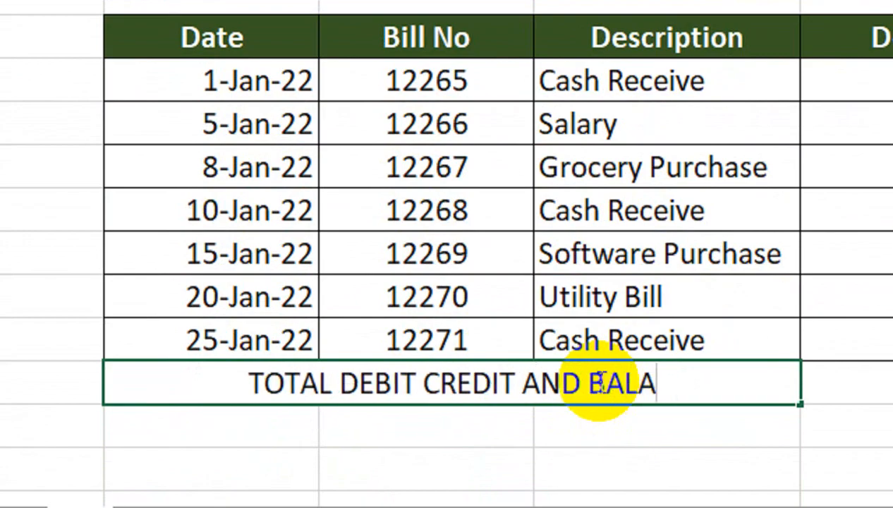
text(NCE)
click(600, 297)
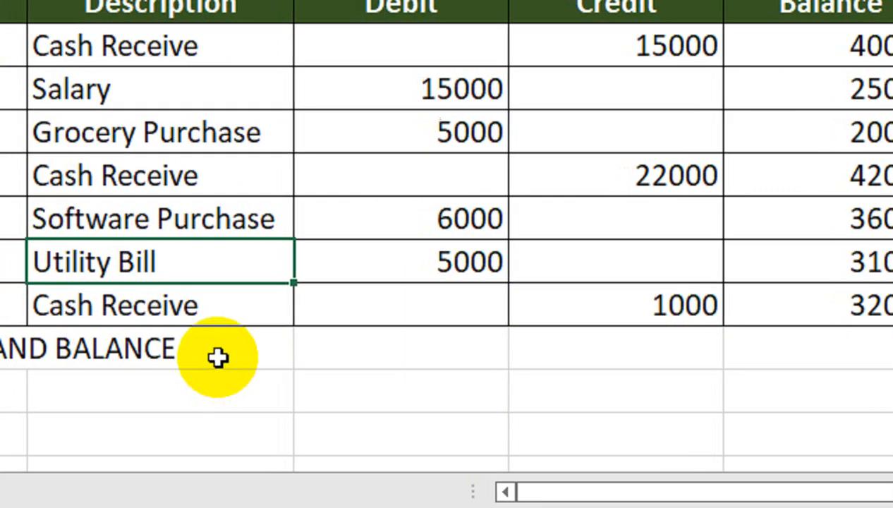
Step: Format the B18 total label with a dark green fill and bold white text, and fill E18:G18 light green
click(176, 364)
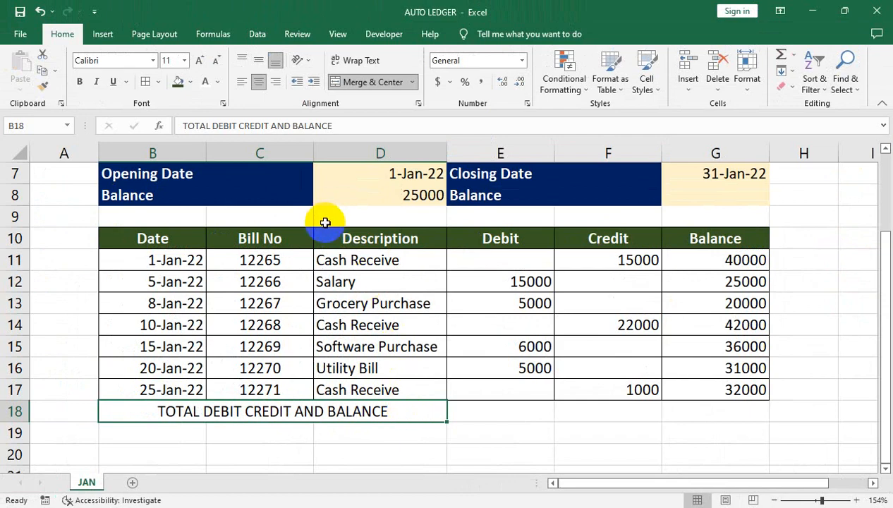
click(178, 81)
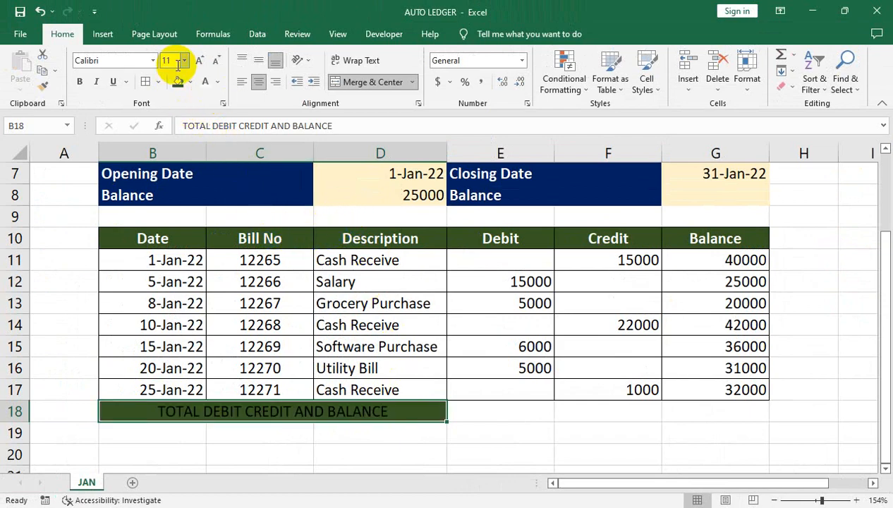
click(80, 81)
drag(509, 416, 679, 412)
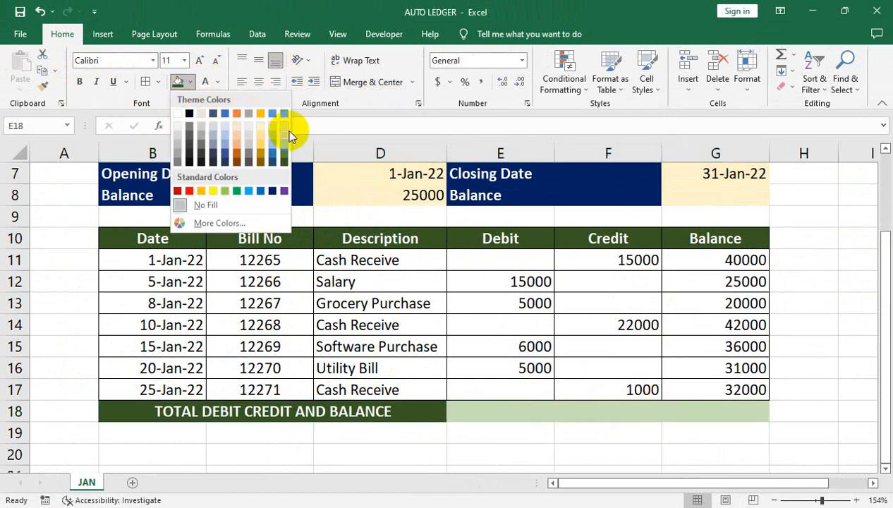
click(289, 131)
Step: Enter the debit total formula =SUM(E11:E17) in E18
drag(540, 403, 581, 406)
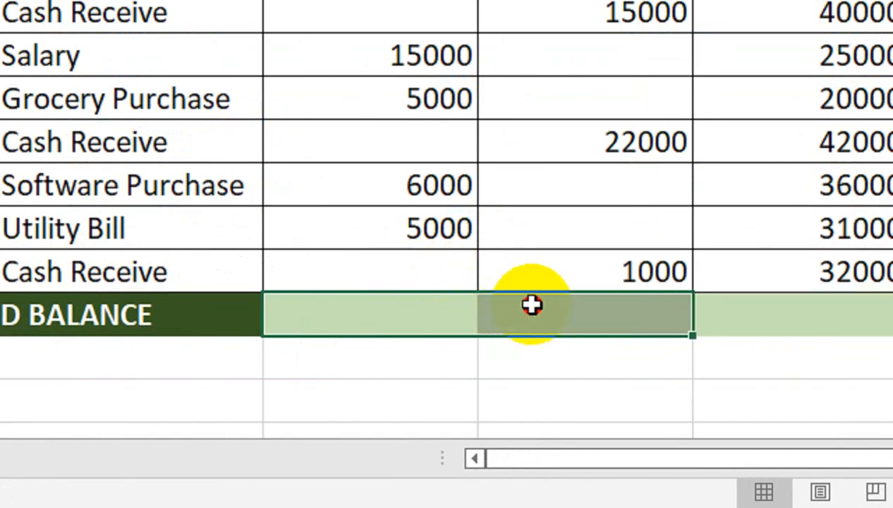
drag(474, 306, 411, 317)
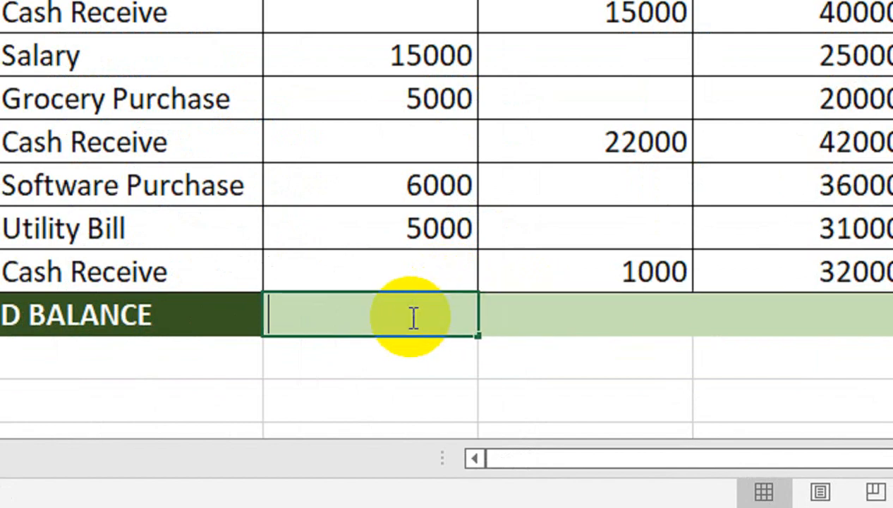
text(=SUM()
drag(371, 13, 371, 57)
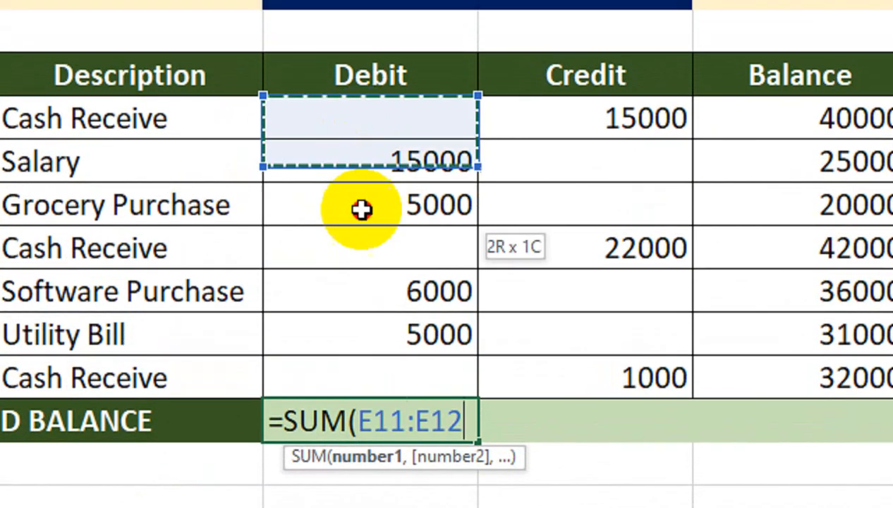
drag(362, 209, 362, 375)
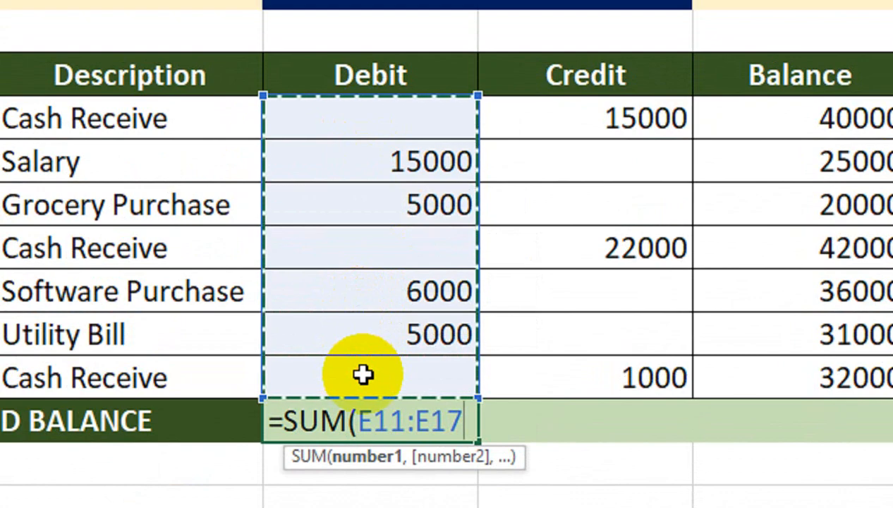
text())
key(Return)
Step: Copy the debit total formula across to F18 to total the Credit column
key(shift+Right)
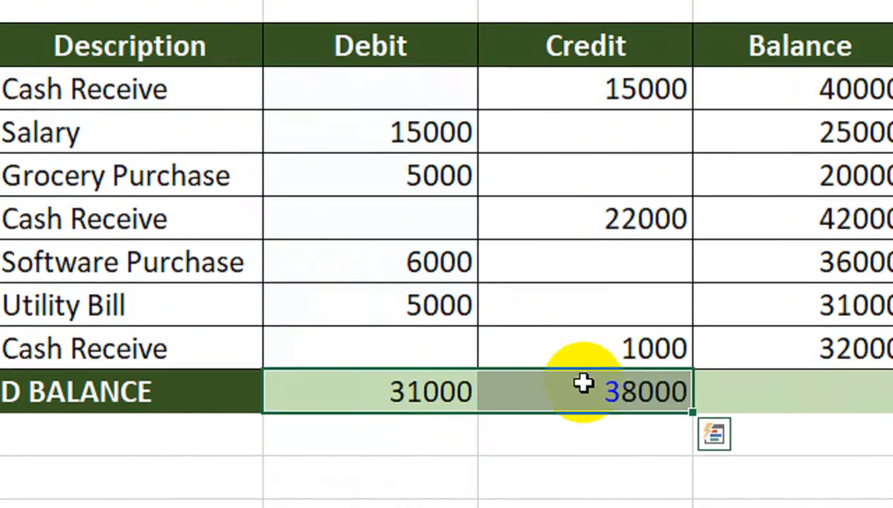
double_click(585, 412)
key(Return)
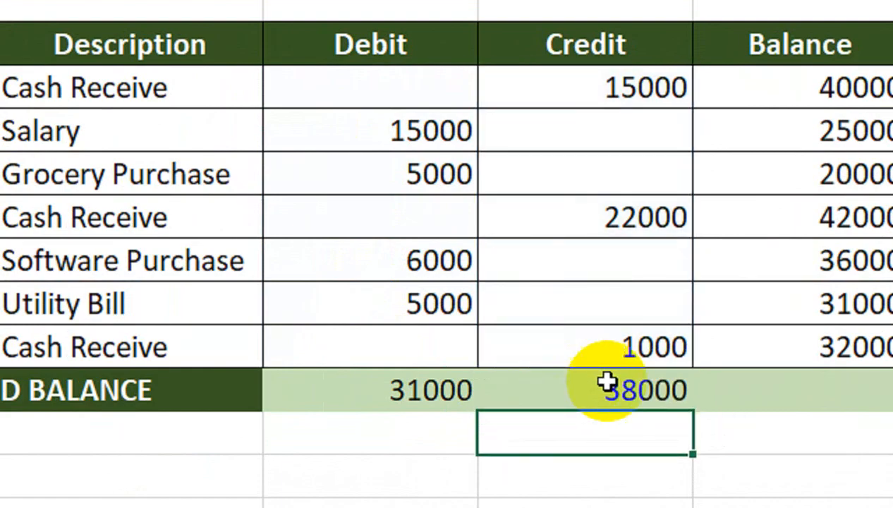
Step: Apply a thick outside border around the total cells E18:G18
click(811, 398)
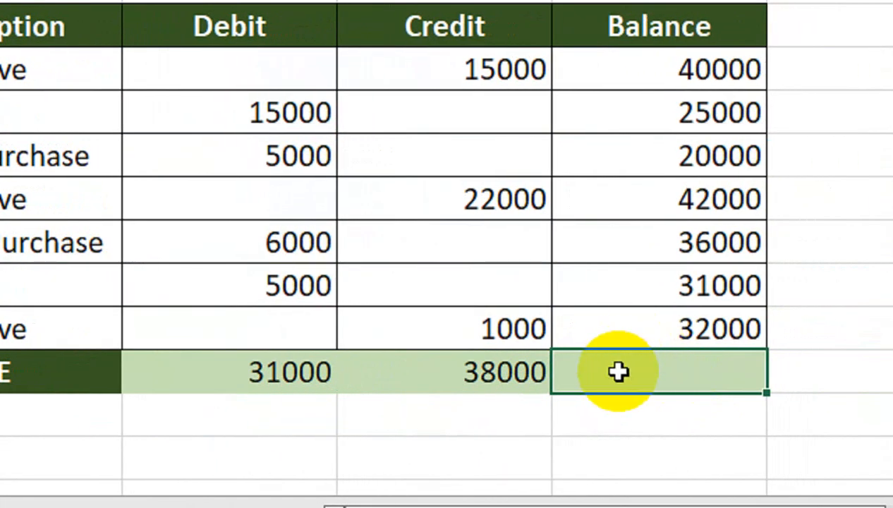
drag(618, 372, 216, 353)
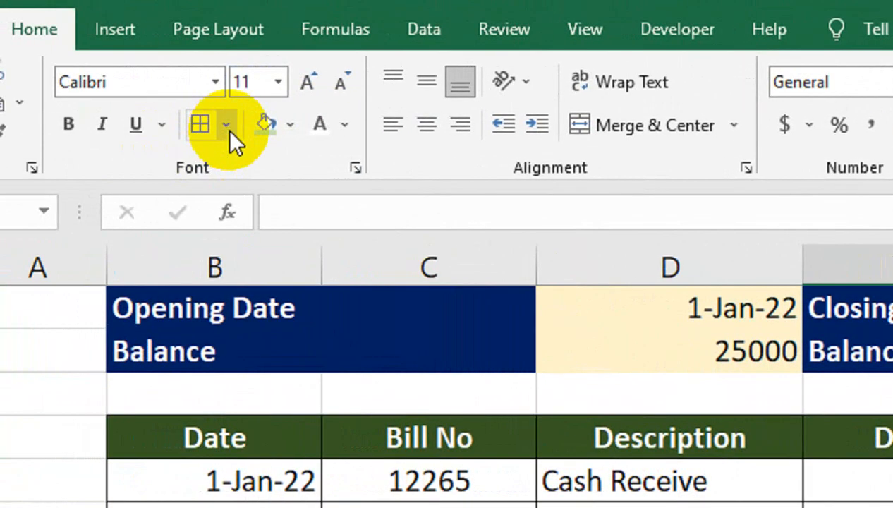
click(226, 128)
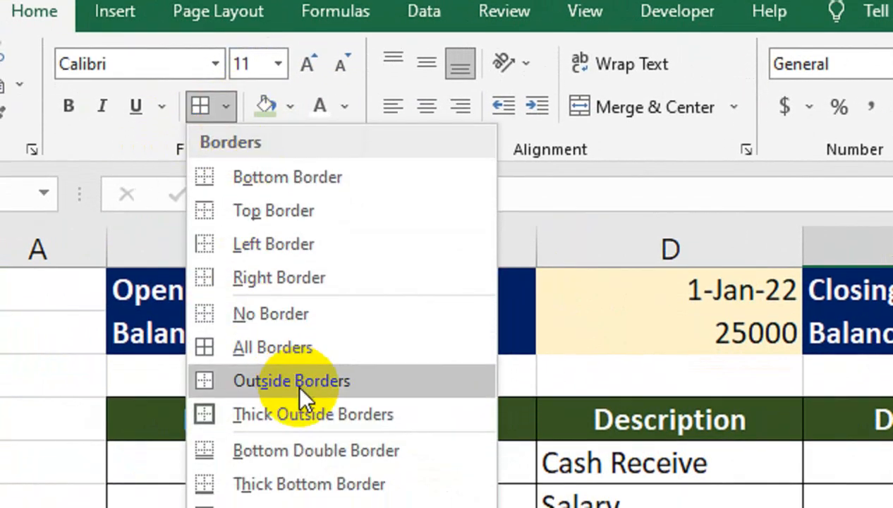
click(299, 406)
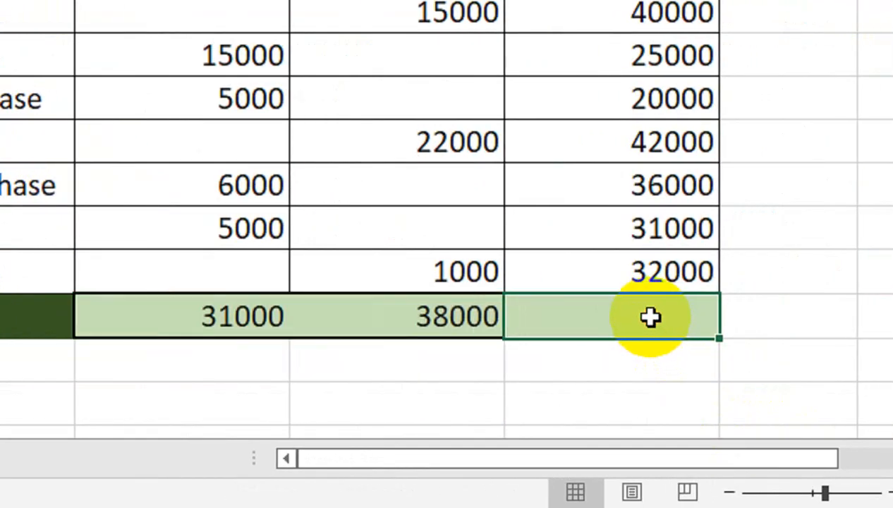
Step: Enter the total balance formula =D8-E18+F18 in G18, based on the opening balance and the debit and credit totals
text(=)
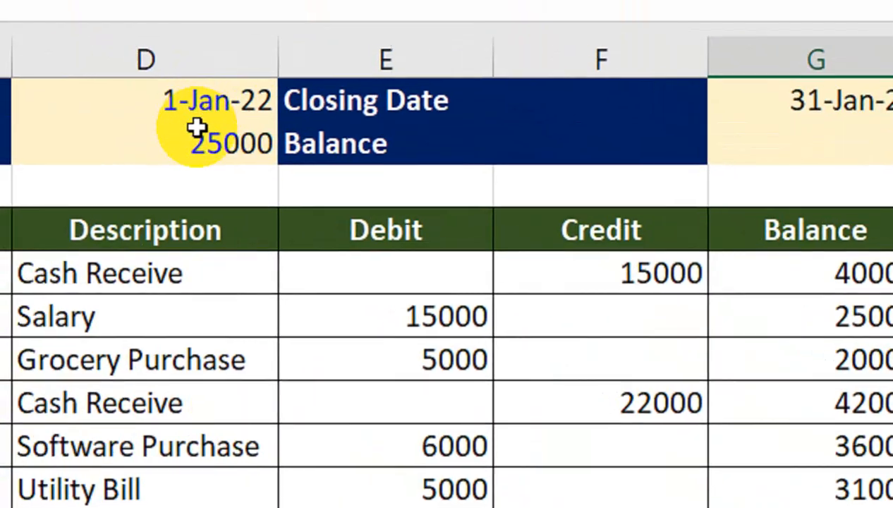
click(103, 32)
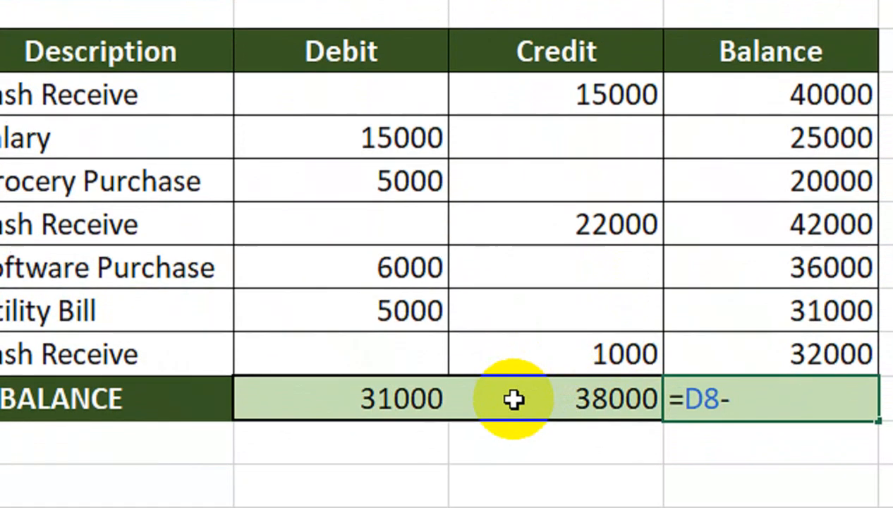
click(393, 438)
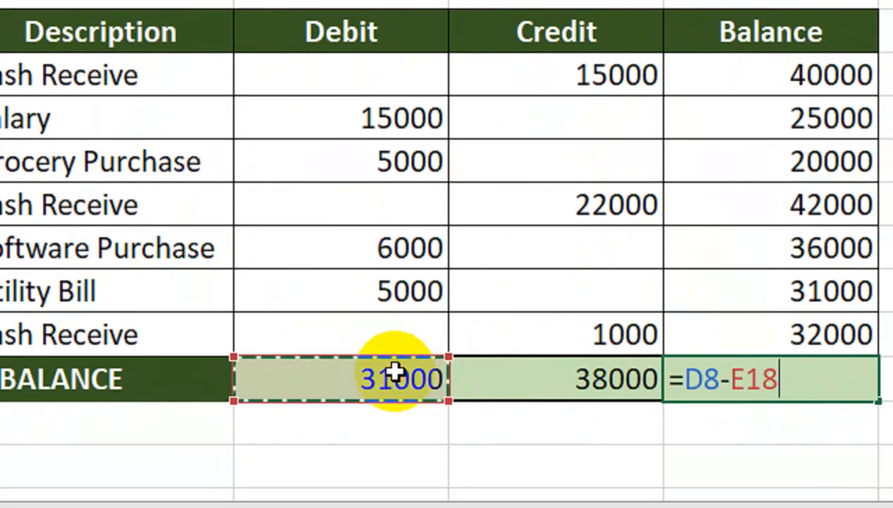
text(+)
click(538, 364)
key(Return)
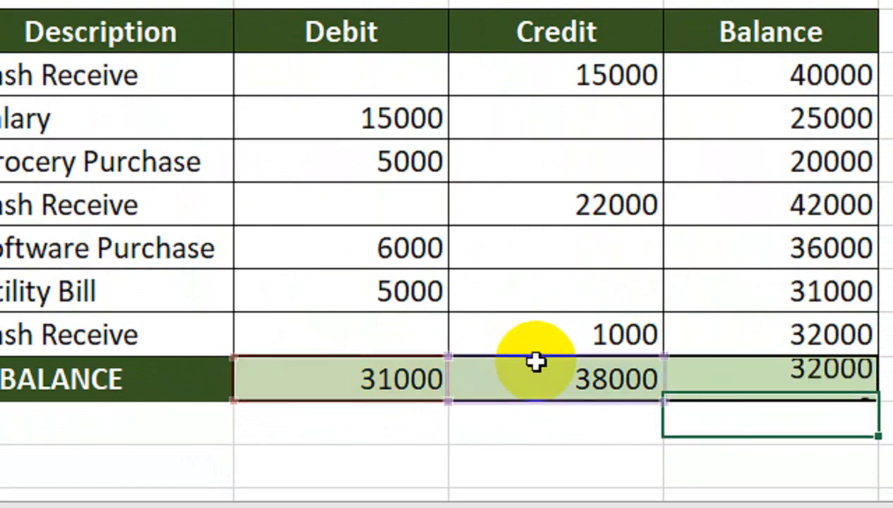
Step: Link the closing balance in G8 to the total balance with the formula =G18
click(706, 369)
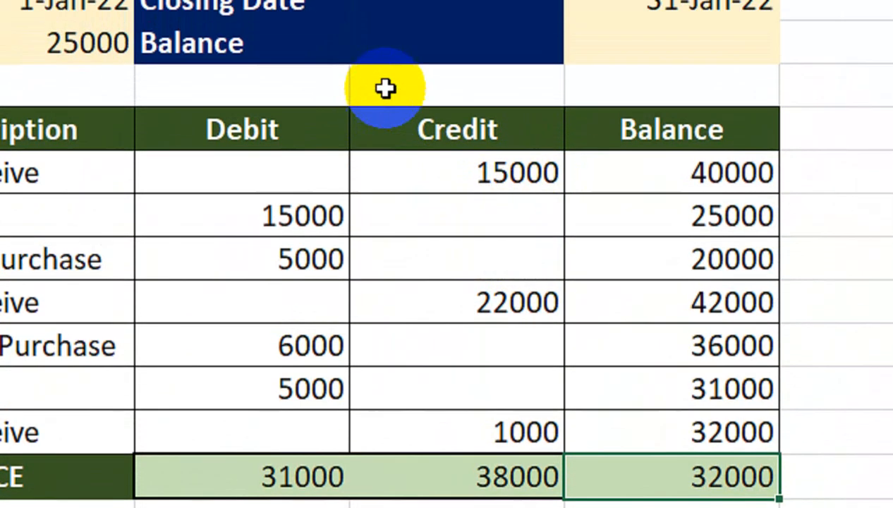
click(647, 41)
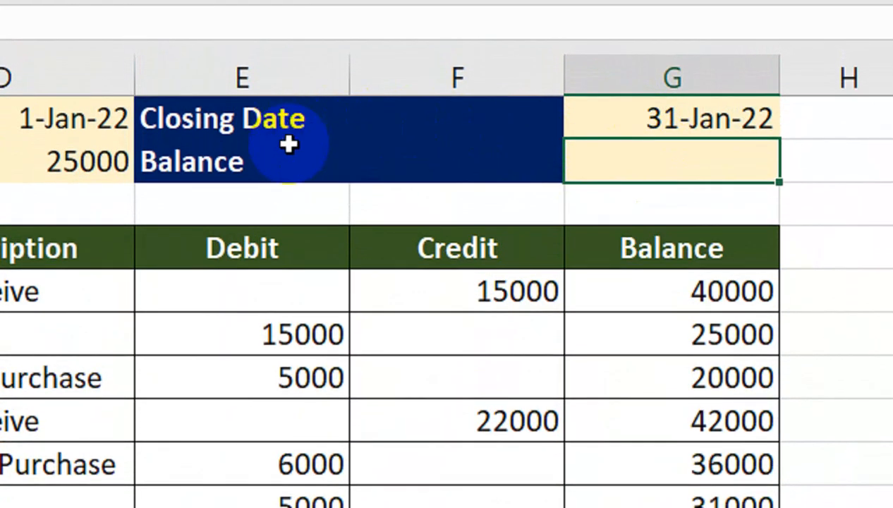
text(=)
click(671, 381)
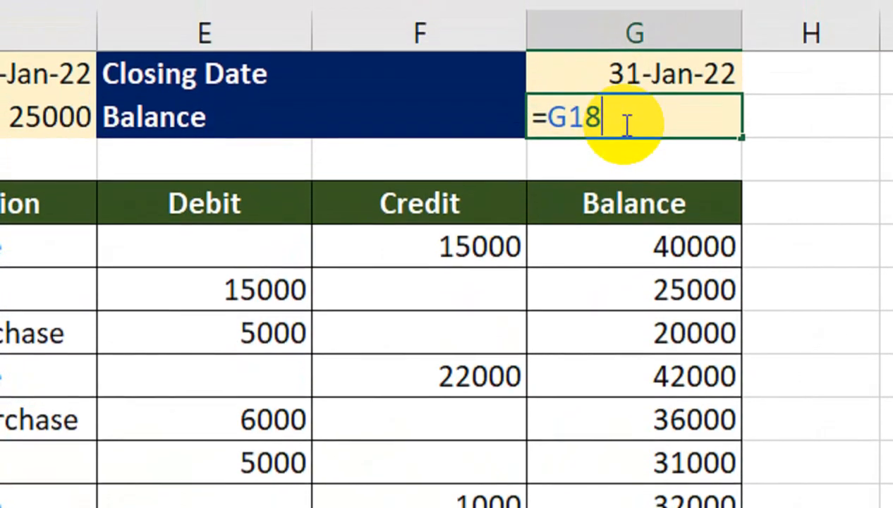
key(Return)
Step: Format the opening and closing balances in D8 and G8 as centered, bold text at size 14
click(624, 126)
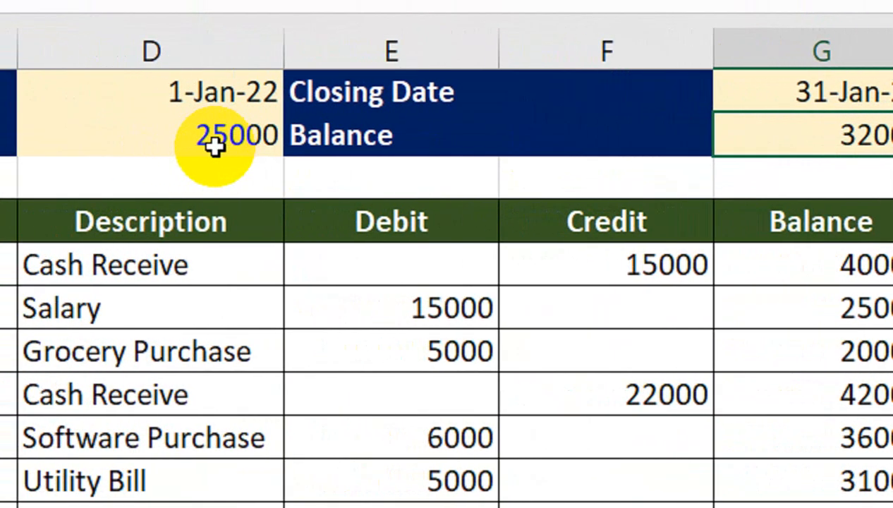
click(215, 145)
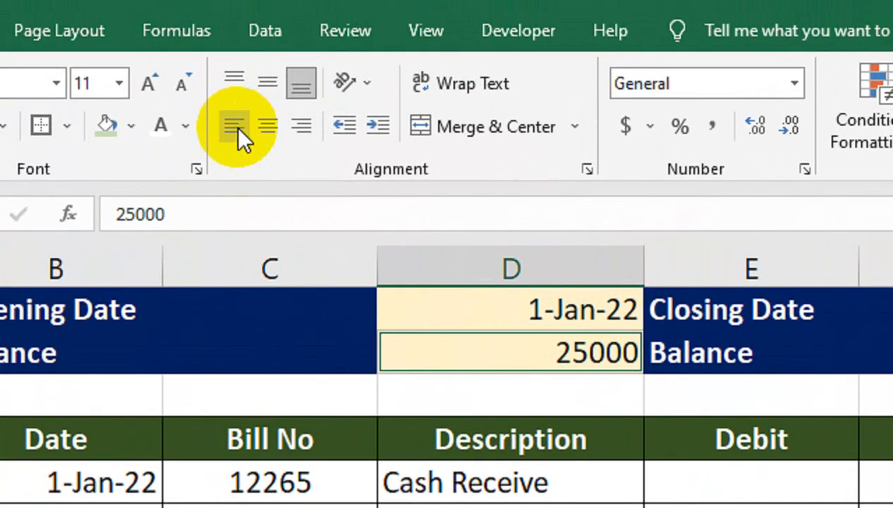
click(268, 103)
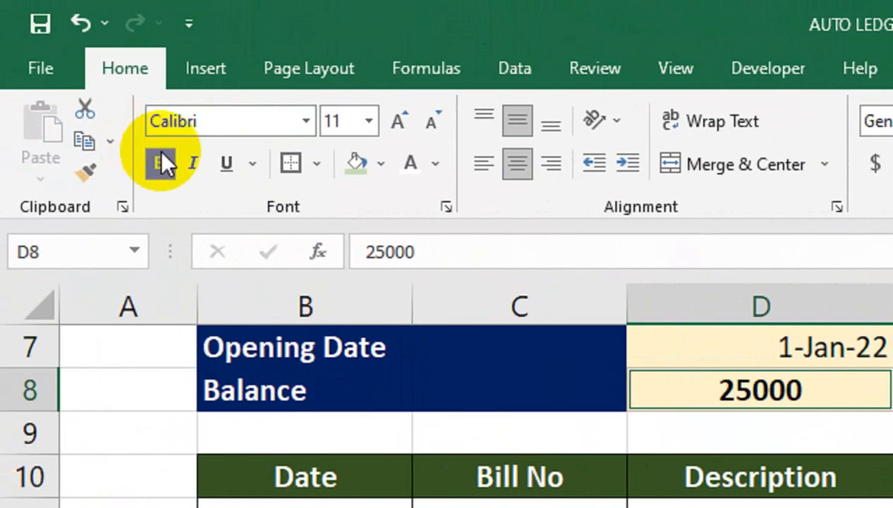
click(390, 121)
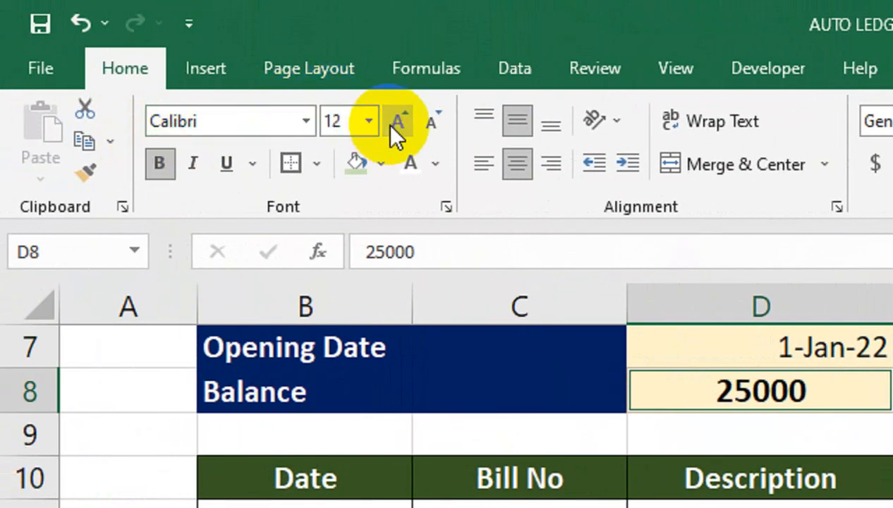
click(390, 121)
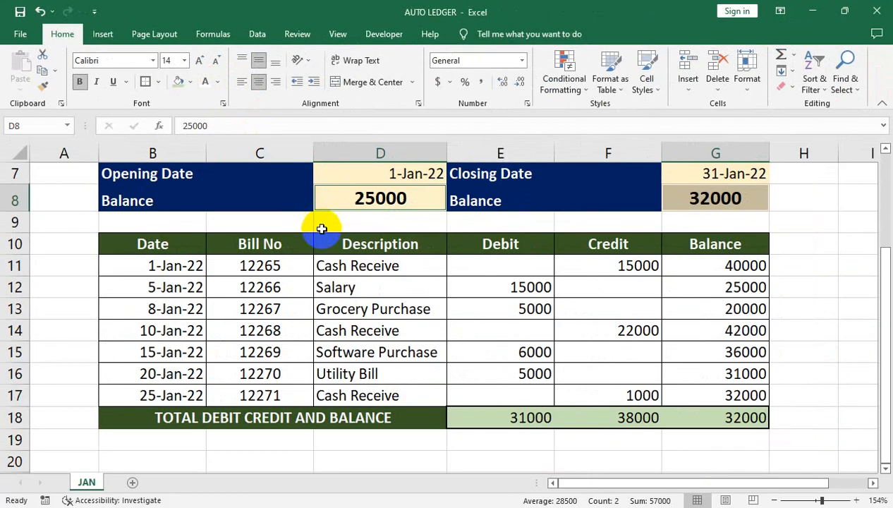
scroll(356, 289, up, 2)
click(386, 205)
click(349, 192)
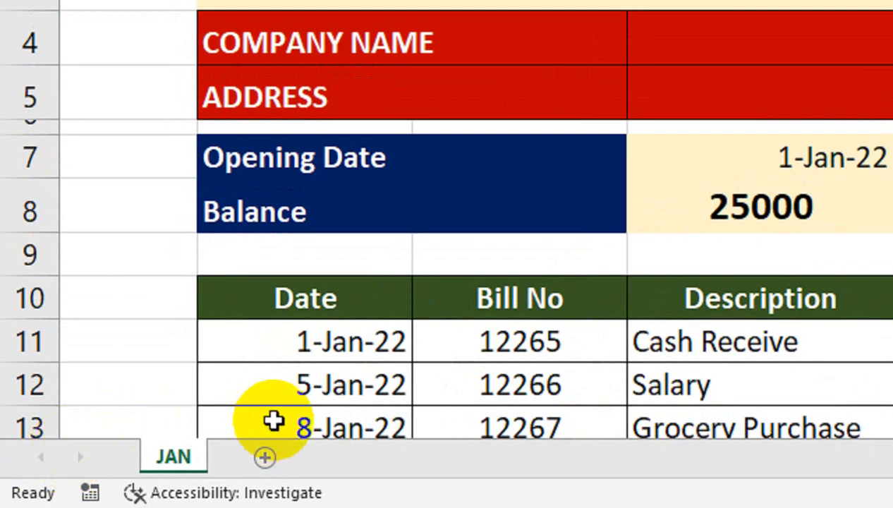
Step: Create a copy of the JAN sheet in AUTO LEDGER.xlsx and rename the copy FEB
right_click(176, 457)
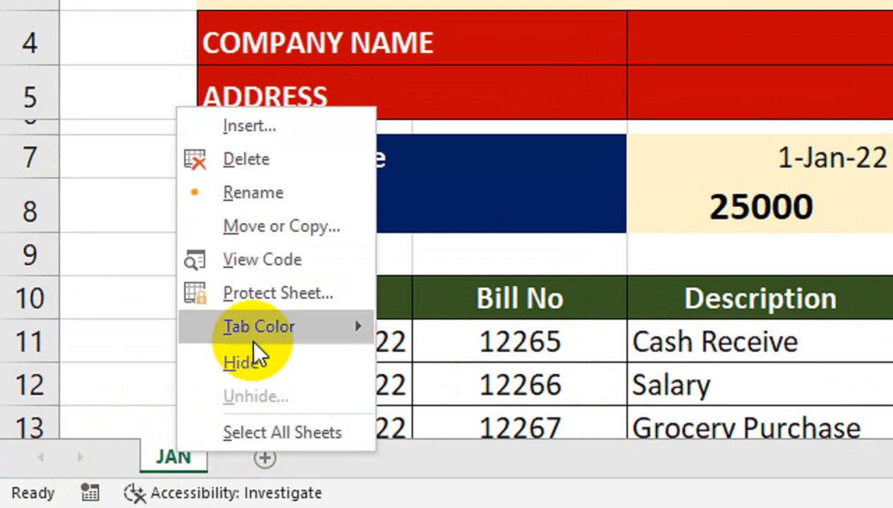
click(278, 230)
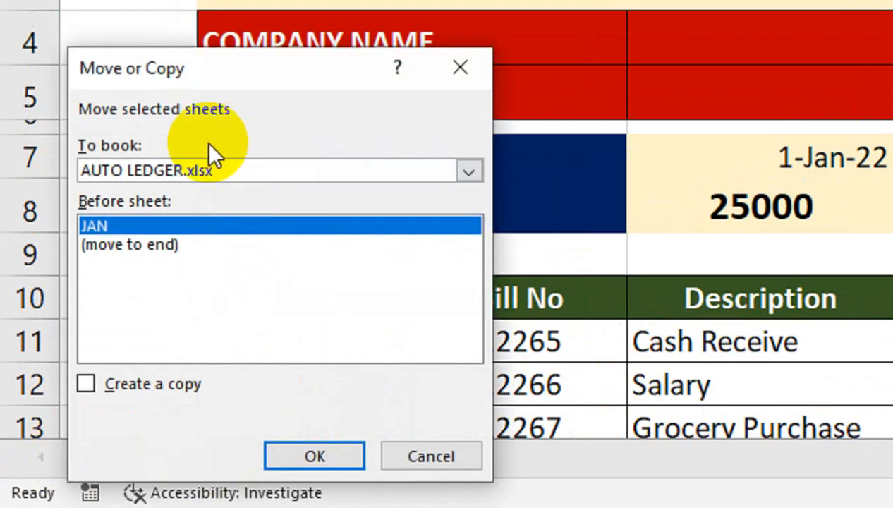
click(149, 384)
click(298, 458)
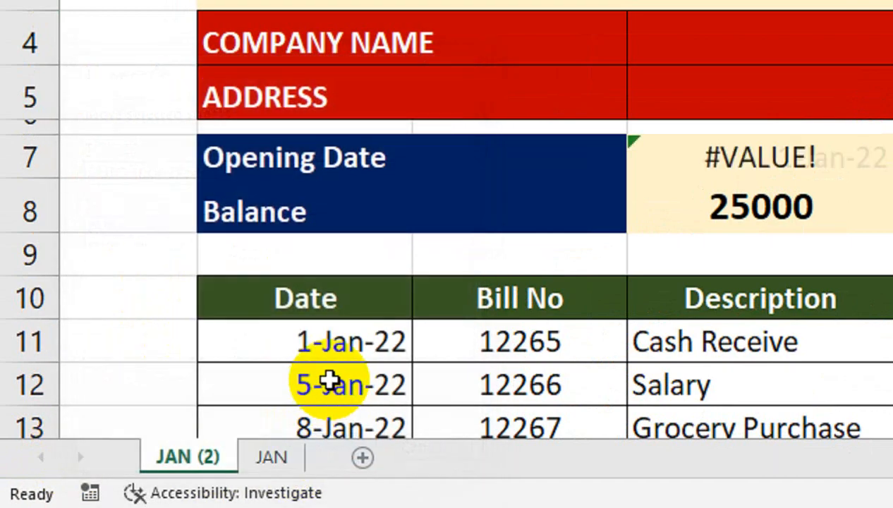
double_click(210, 455)
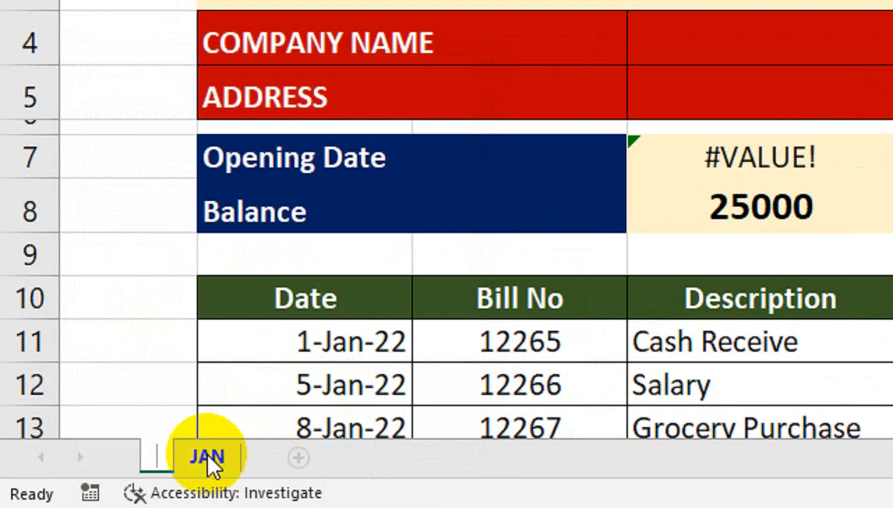
click(601, 227)
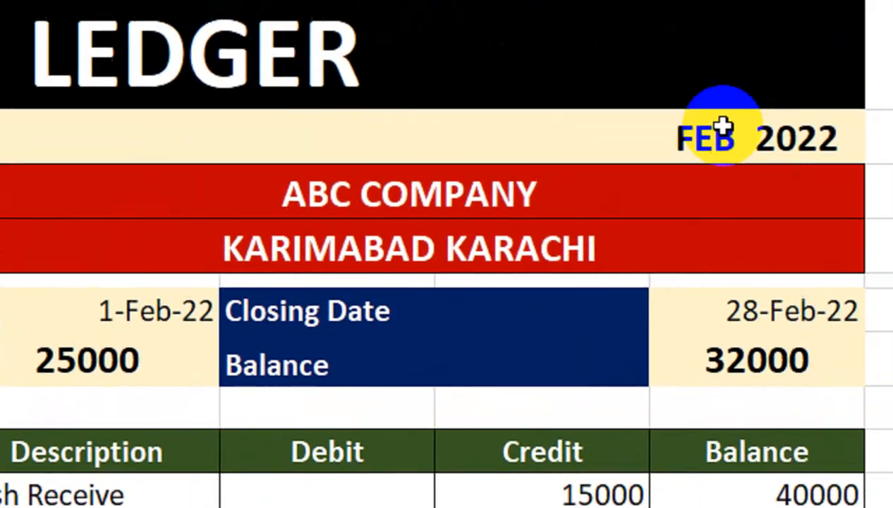
Step: Link the opening balance in D8 of the FEB sheet to the closing balance of the JAN sheet
click(724, 130)
click(189, 333)
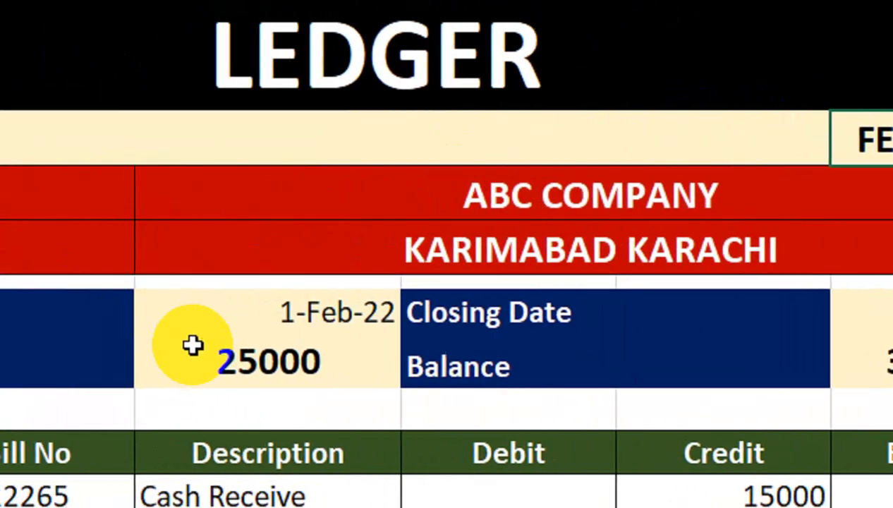
click(692, 315)
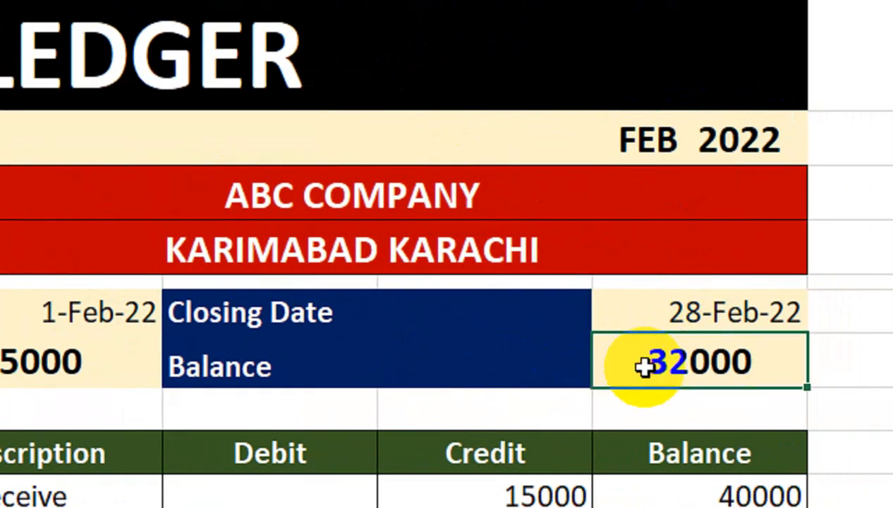
click(60, 353)
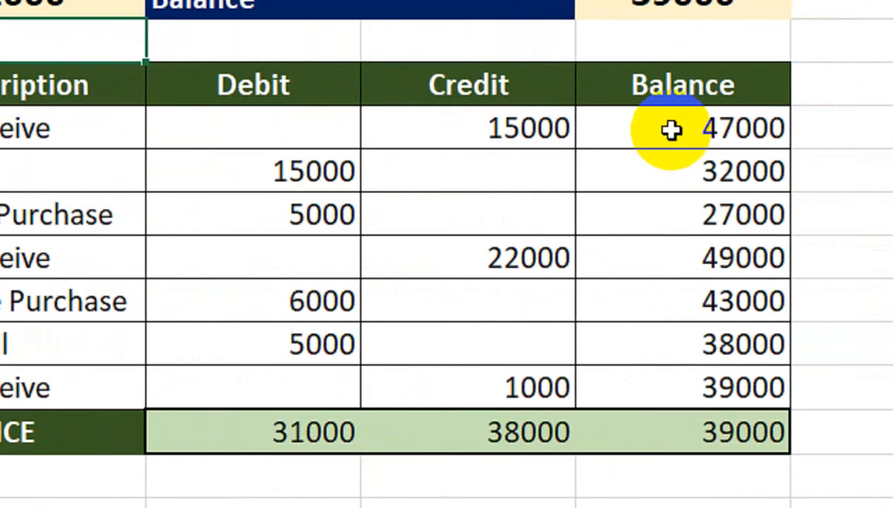
Step: Clear the copied Description, Debit and Credit entries from D11:F17 of the FEB sheet
click(672, 129)
drag(336, 147, 528, 393)
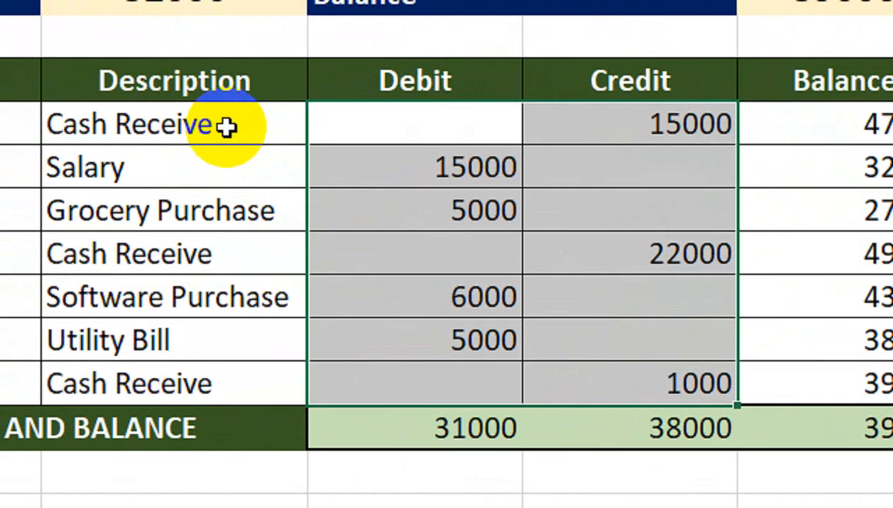
key(Delete)
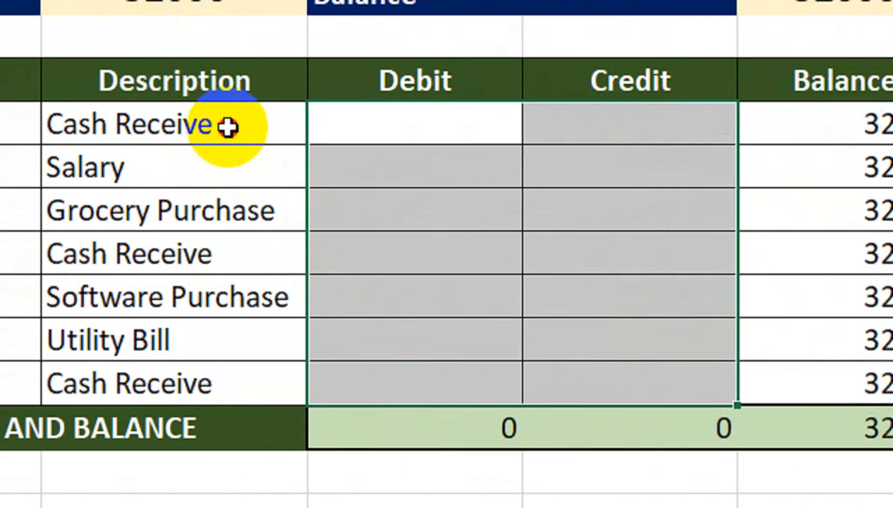
drag(201, 106, 548, 380)
key(Delete)
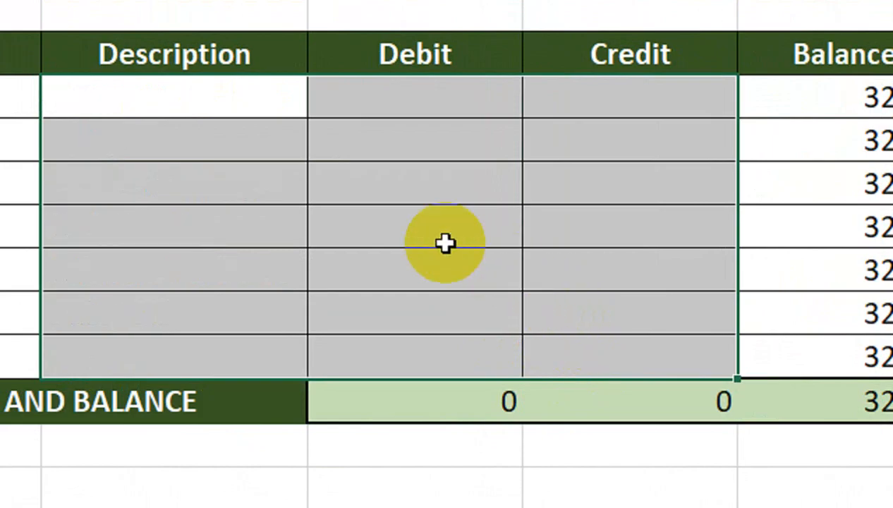
click(216, 216)
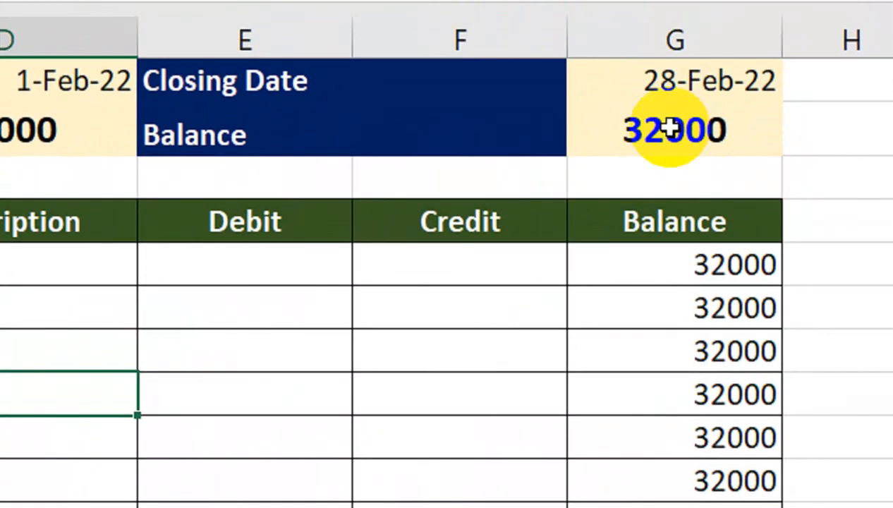
click(795, 82)
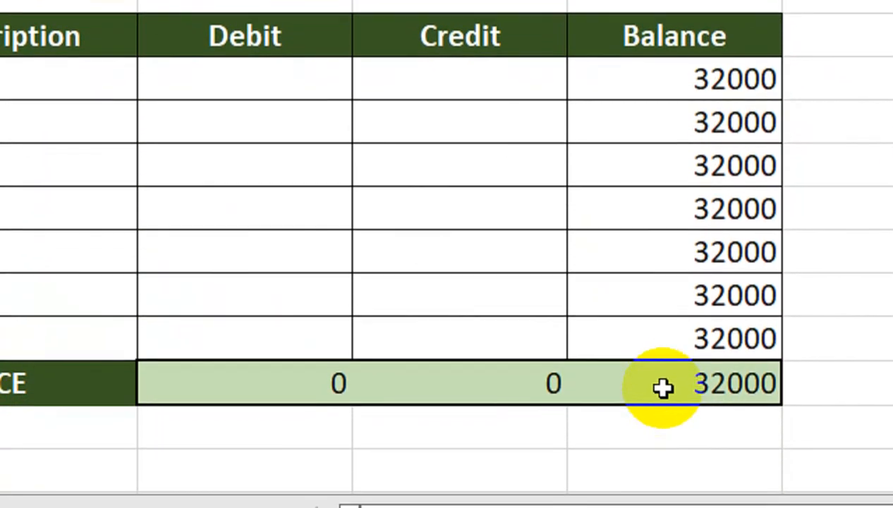
click(666, 381)
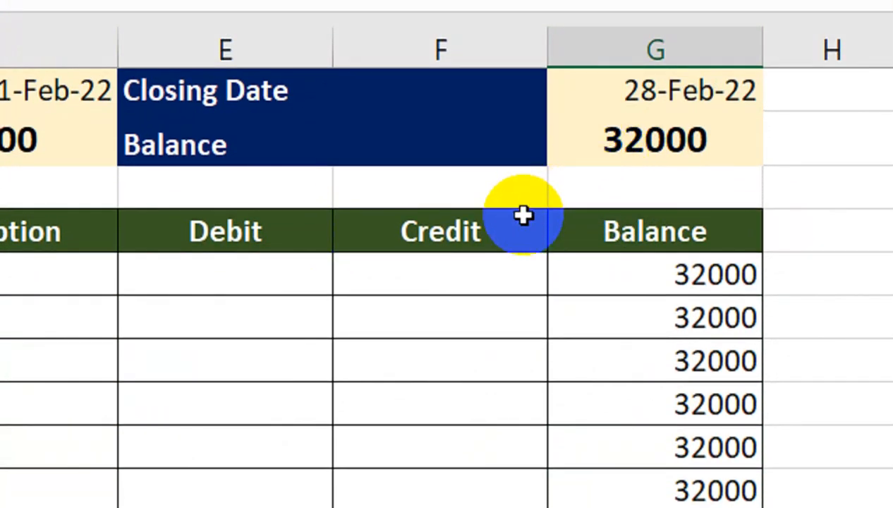
click(567, 245)
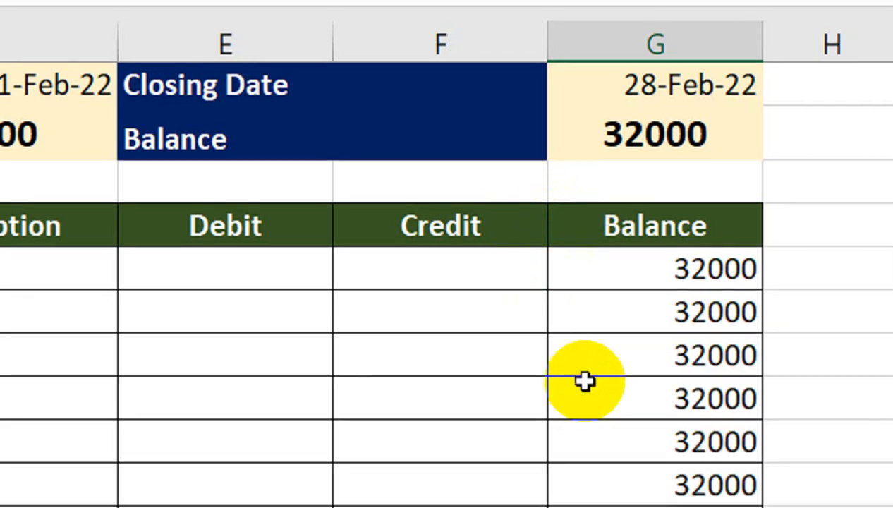
Step: Wrap the running-balance formula in G12 in an IF whose test is AND(ISBLANK(E12),ISBLANK(F12))
click(621, 287)
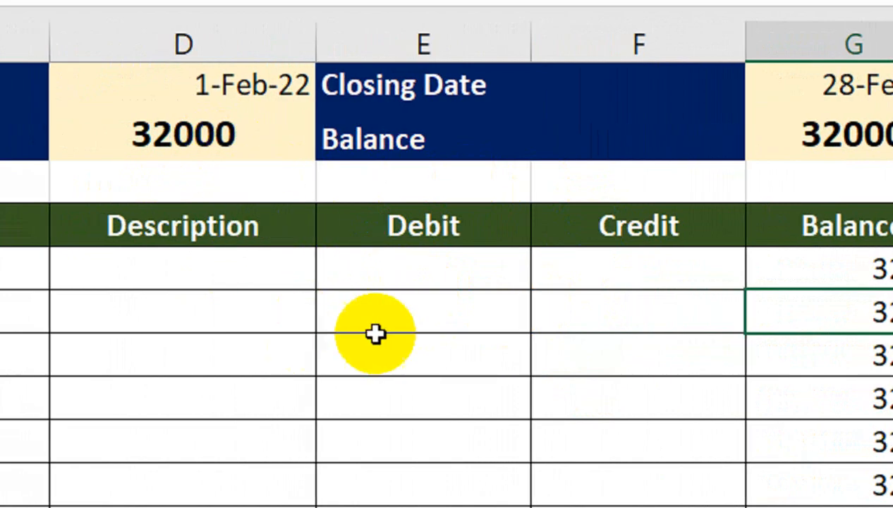
double_click(795, 313)
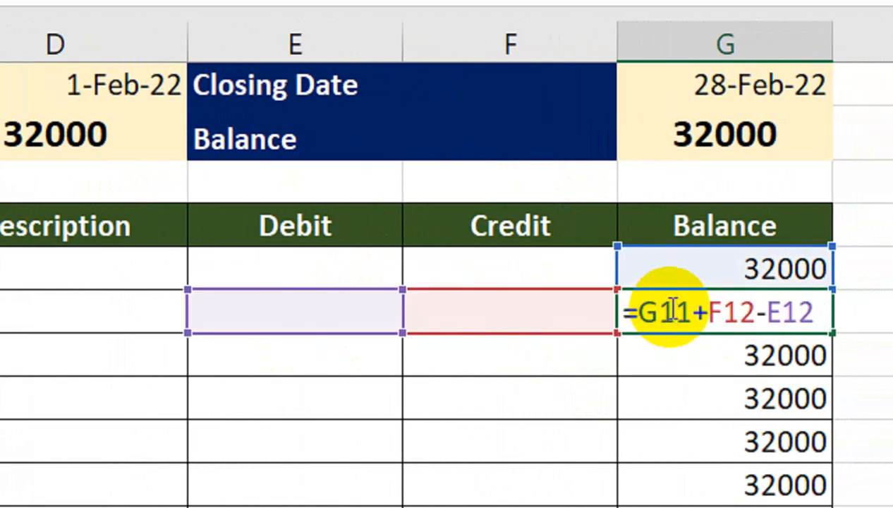
text(IF(AND()
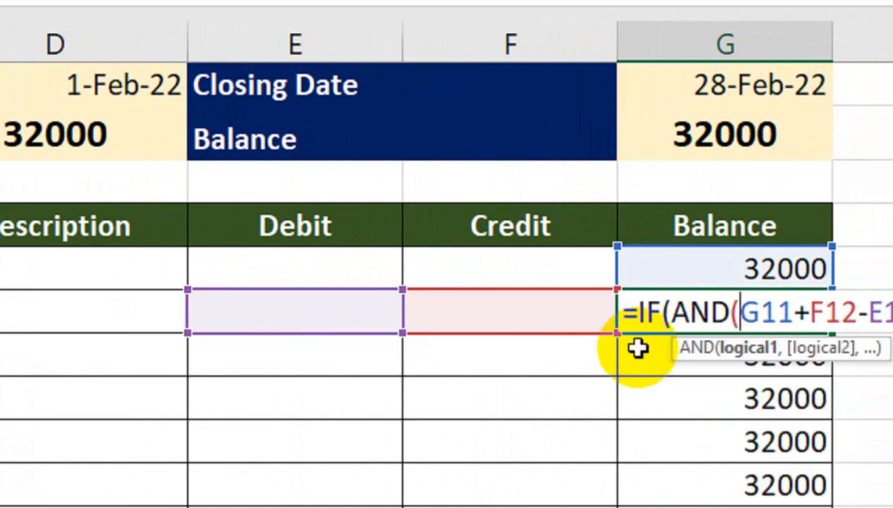
text(ISBLANK()
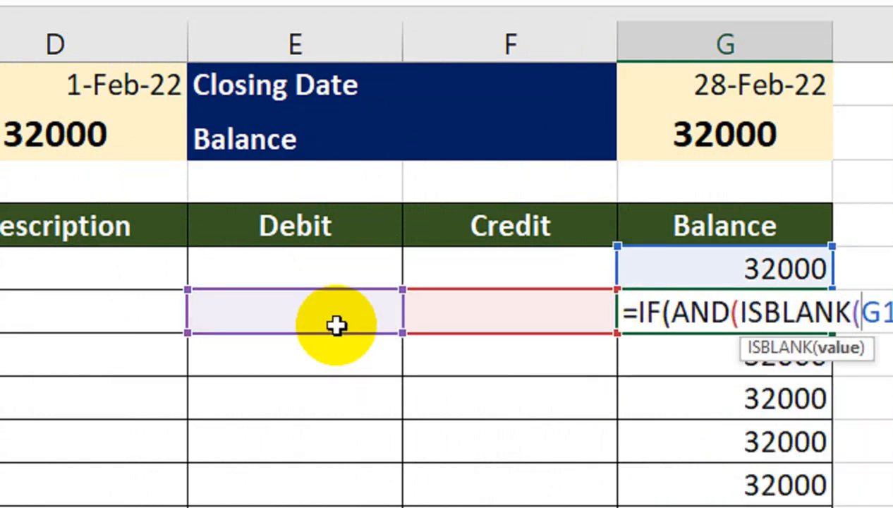
click(336, 325)
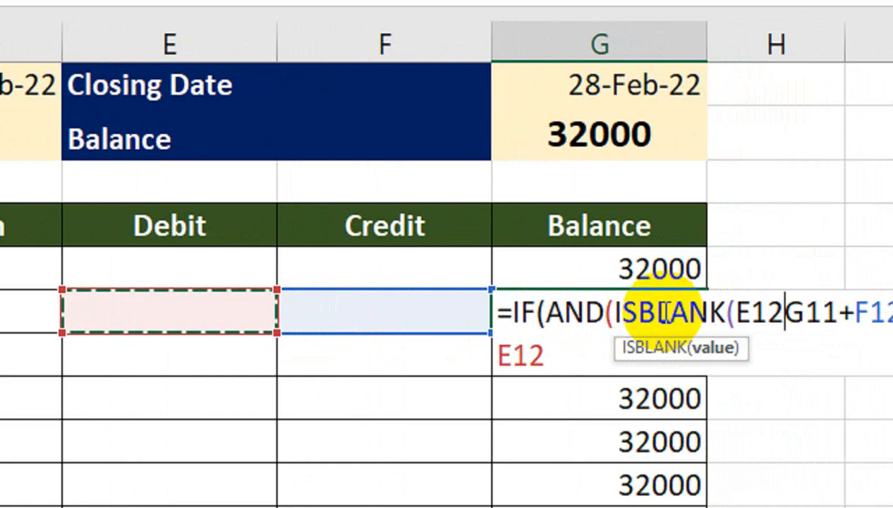
text())
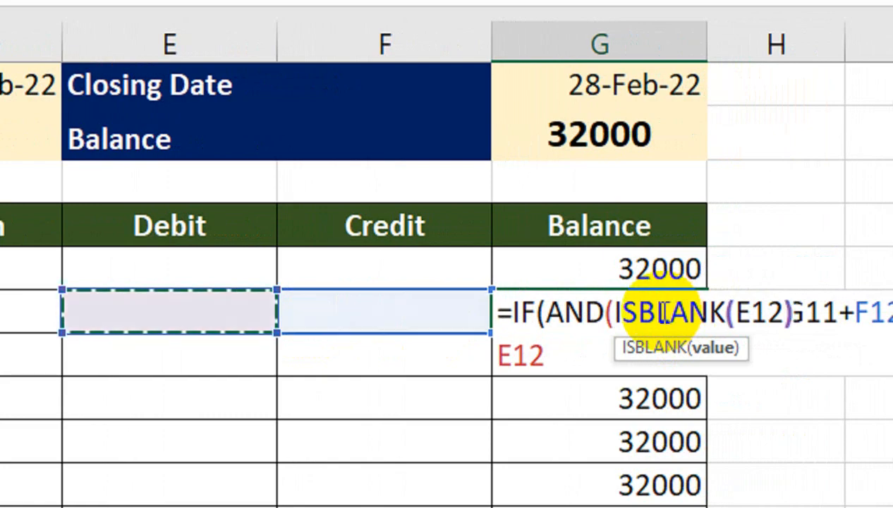
text(,)
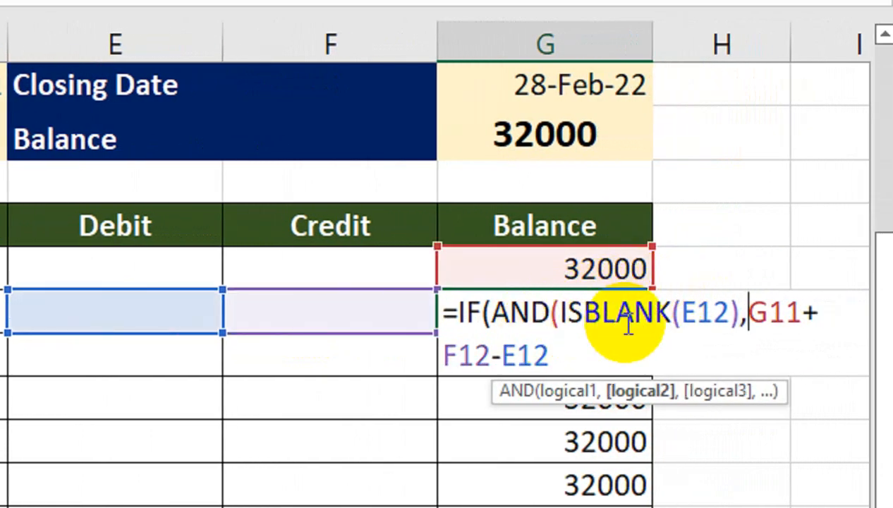
text(IS)
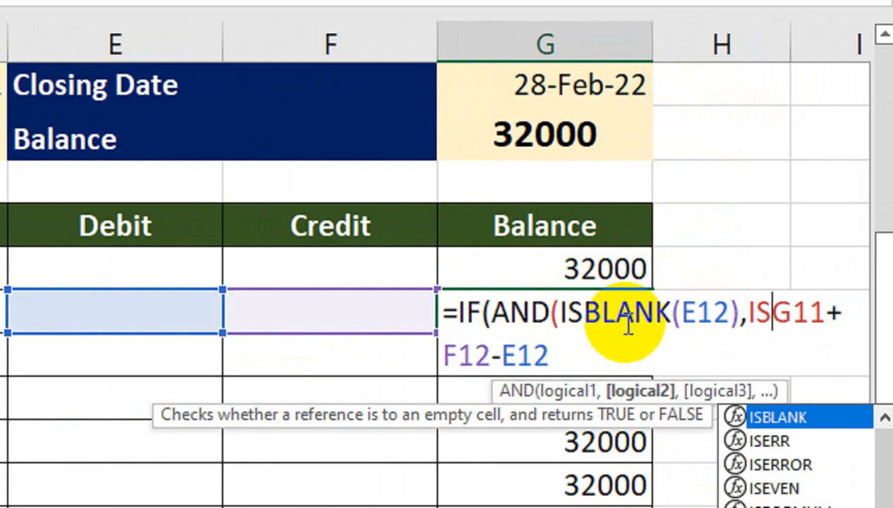
key(Tab)
click(408, 308)
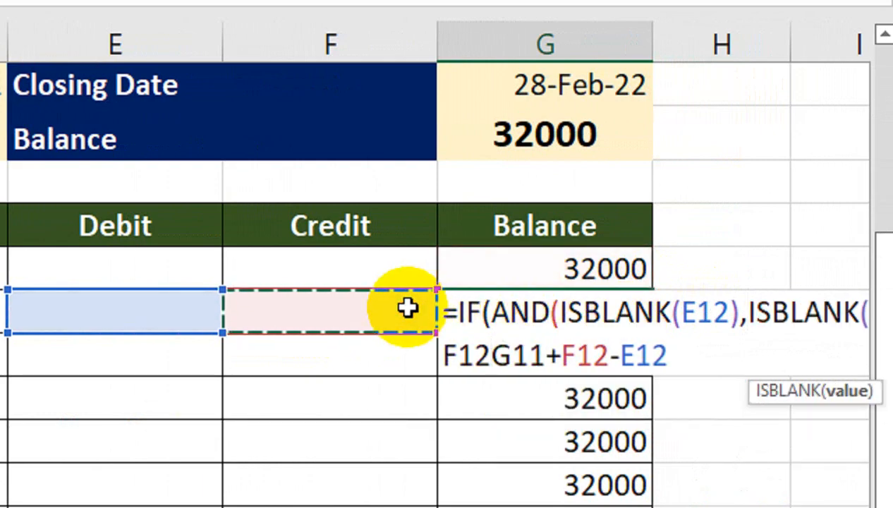
text(),)
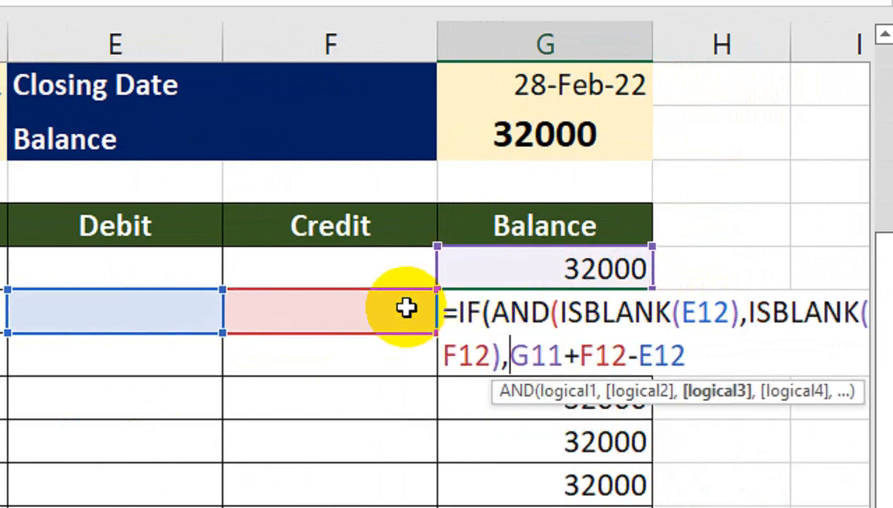
key(BackSpace)
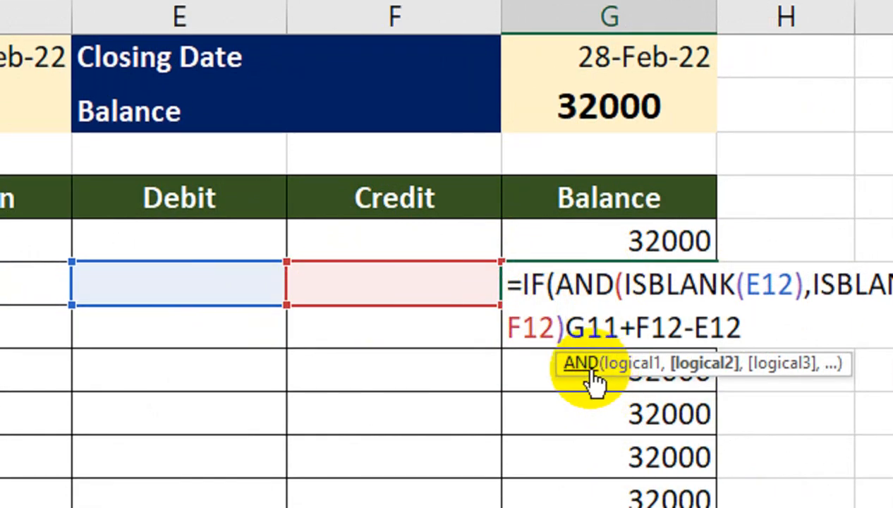
click(578, 321)
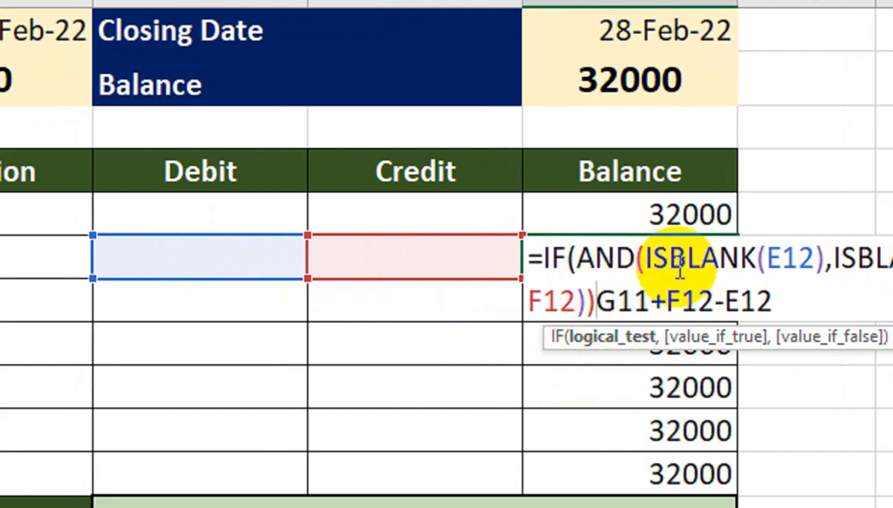
Step: Complete the IF in G12 with "" if true and G11+F12-E12 if false, and fill it down through G17
text(,")
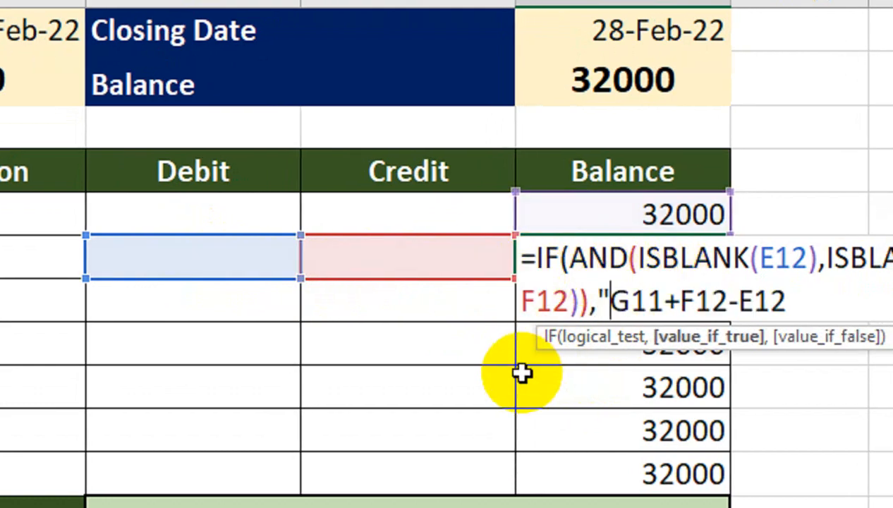
text(",)
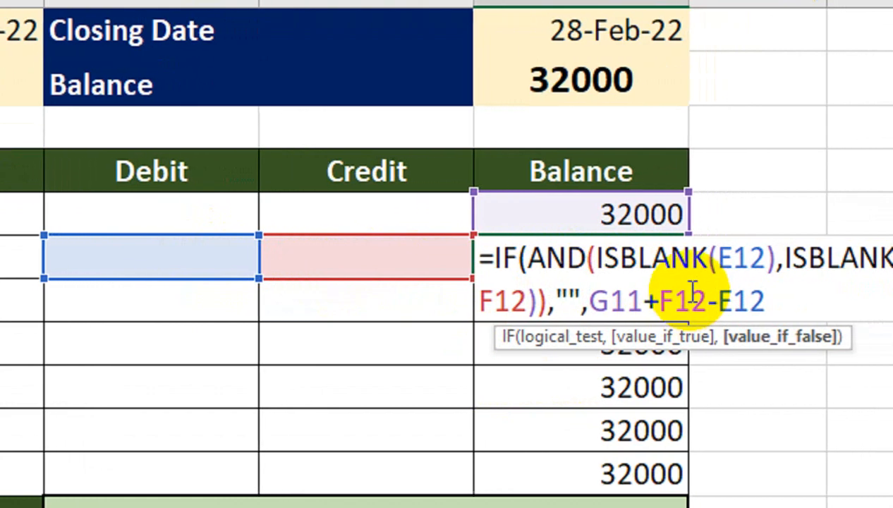
click(837, 291)
text())
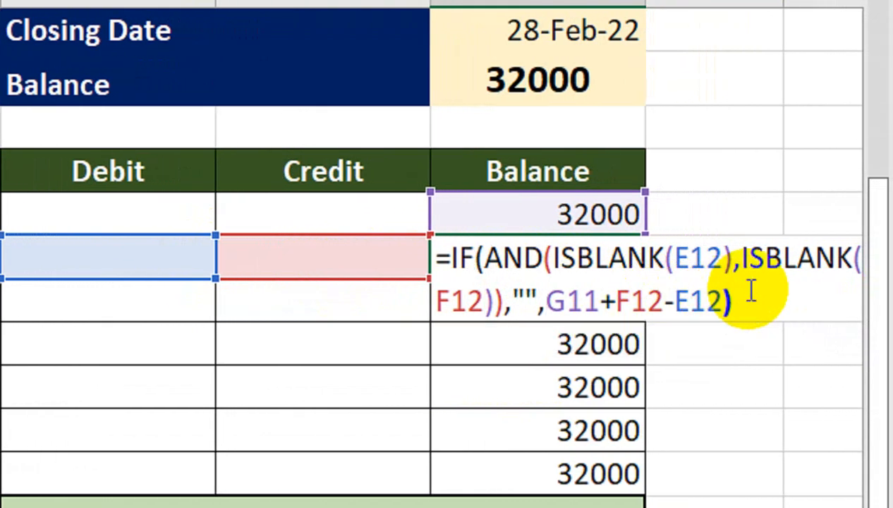
key(Return)
click(640, 263)
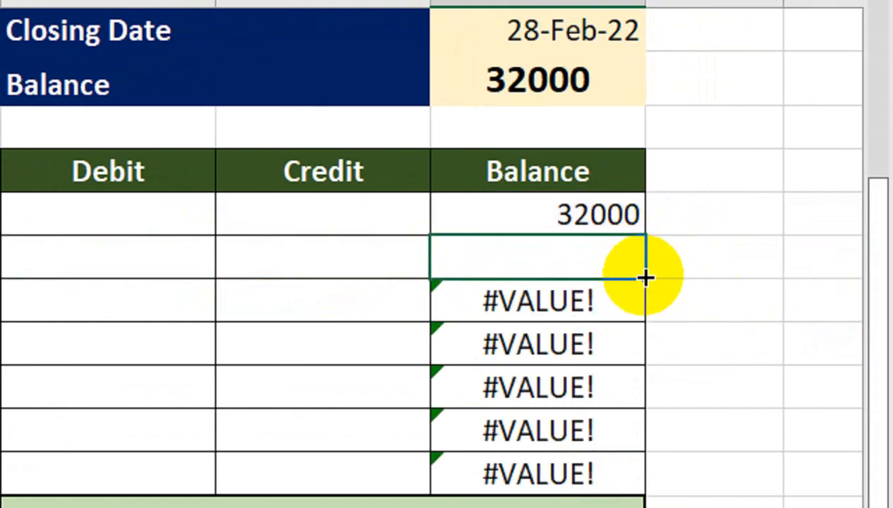
drag(645, 278, 529, 217)
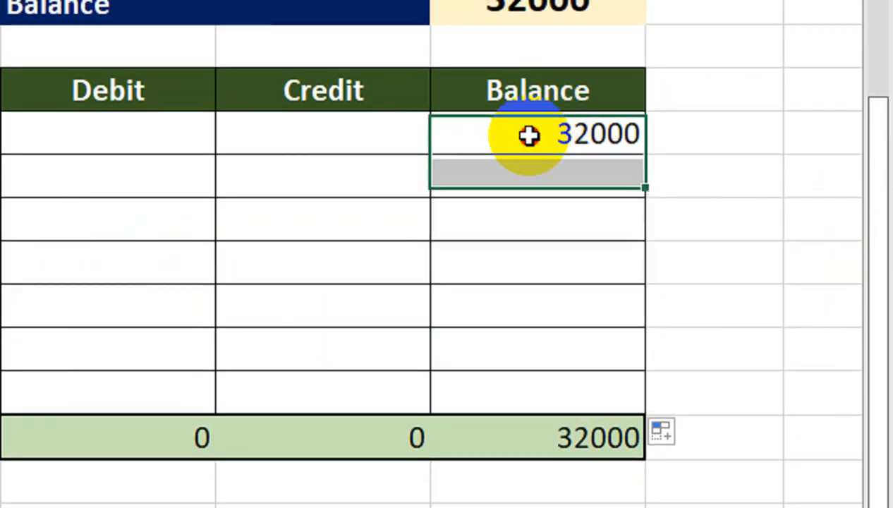
double_click(529, 136)
text(IF()
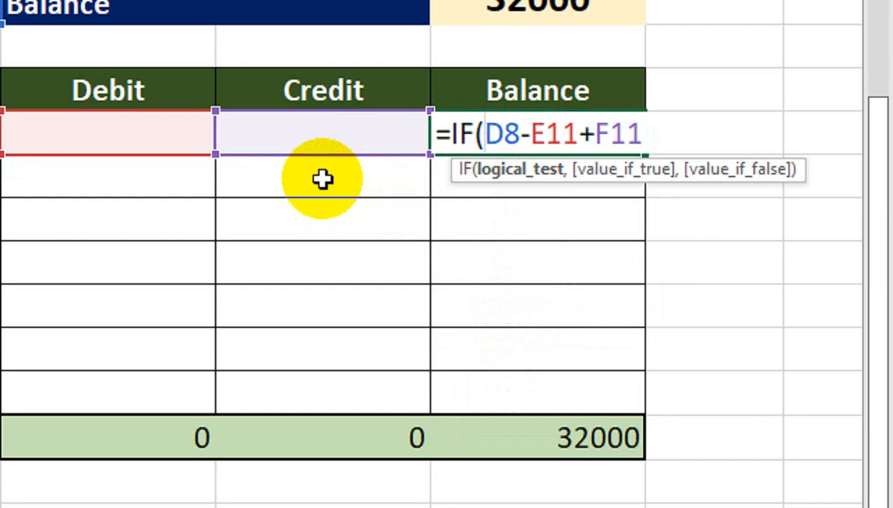
key(BackSpace)
key(BackSpace)
key(BackSpace)
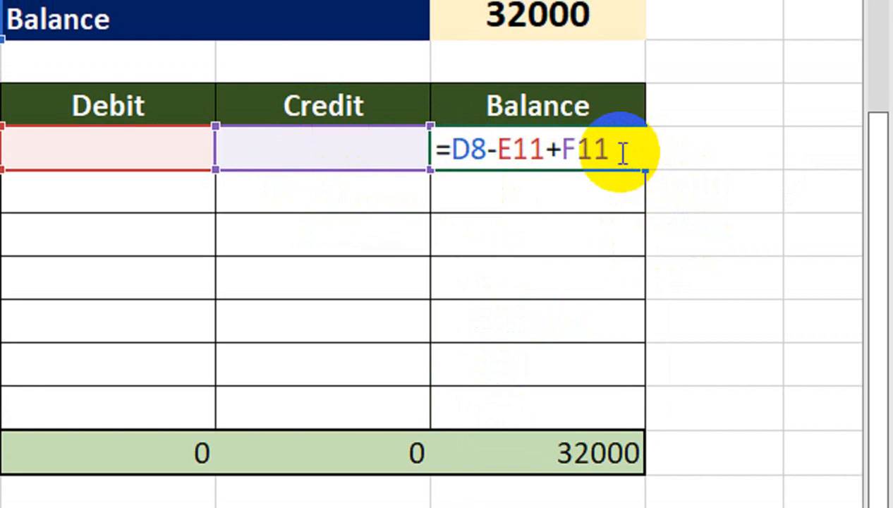
key(Return)
Step: Reuse the IF wrapper from G12 in G11 so its formula reads =IF(AND(ISBLANK(E12),ISBLANK(F12)),"",D8-E11+F11)
double_click(578, 191)
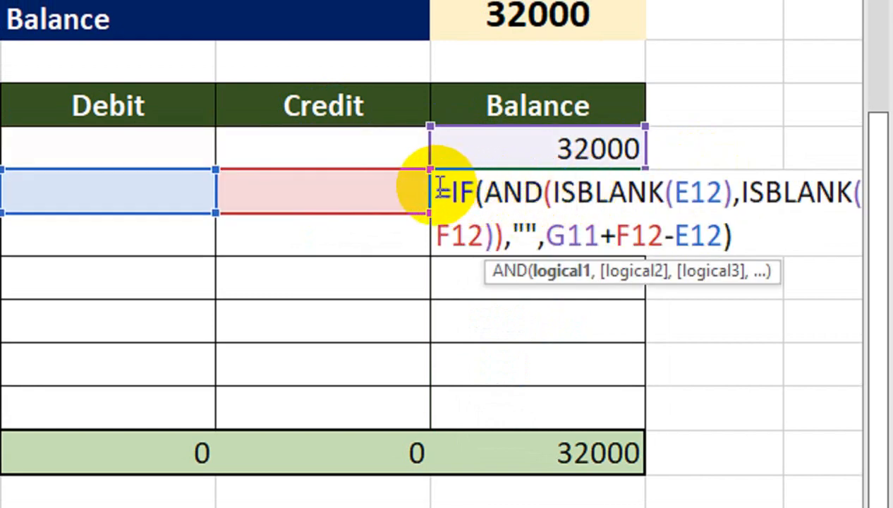
drag(437, 189, 546, 253)
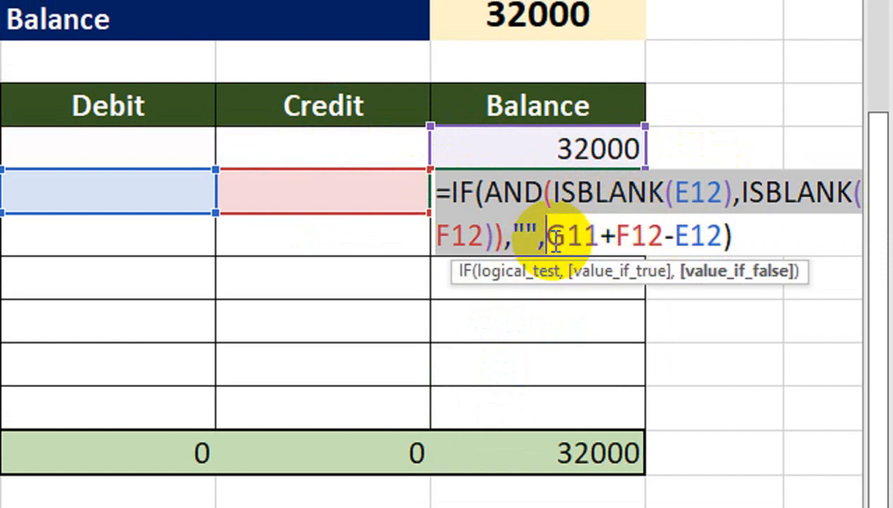
key(Escape)
double_click(562, 150)
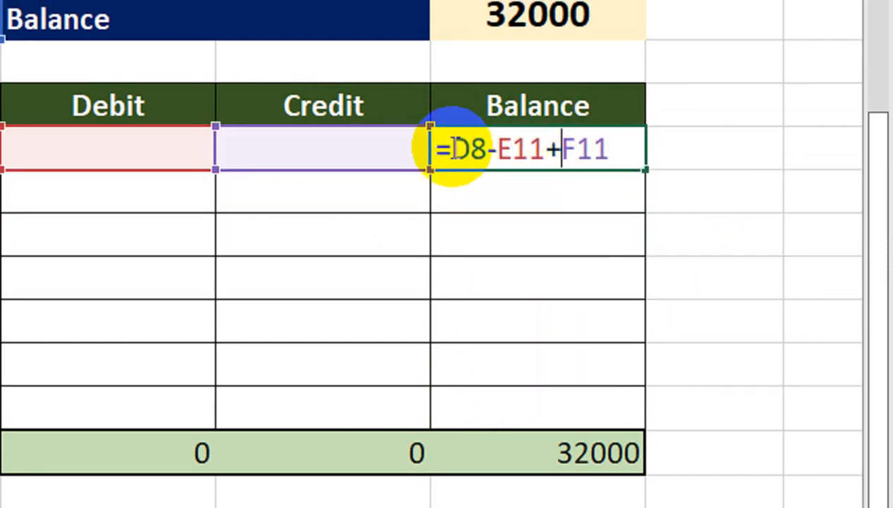
key(ctrl+v)
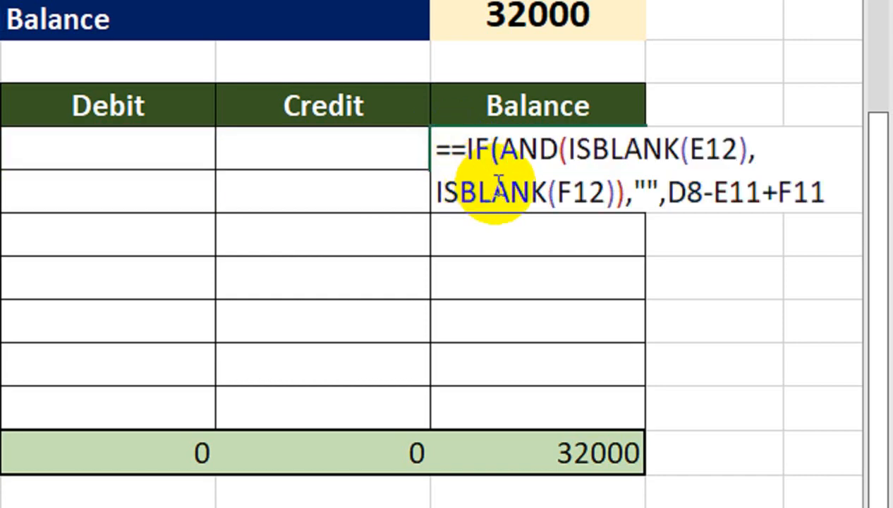
click(835, 194)
text())
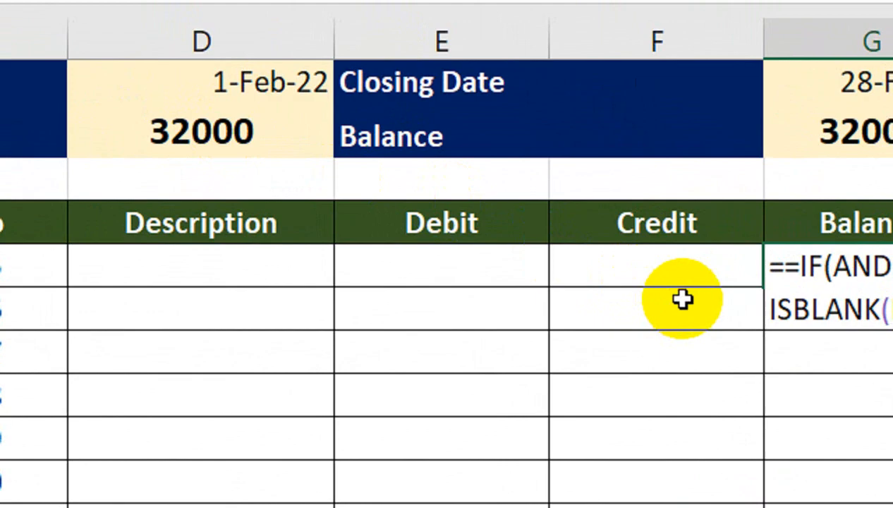
click(780, 266)
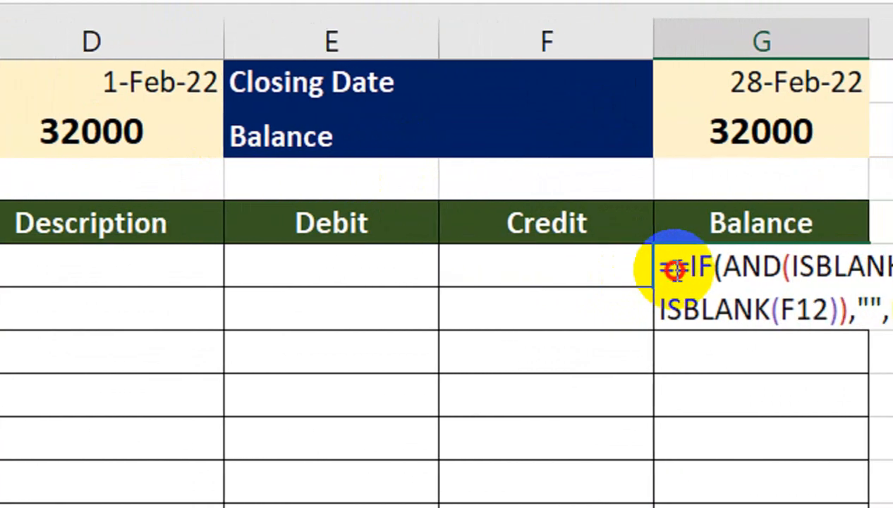
key(BackSpace)
key(Return)
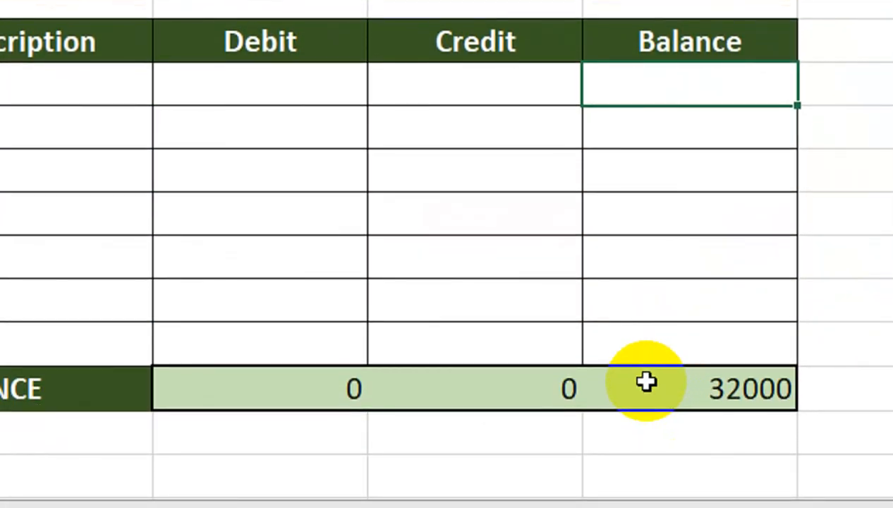
Step: Apply the comma number style to the debit and credit totals in E18:F18
click(486, 381)
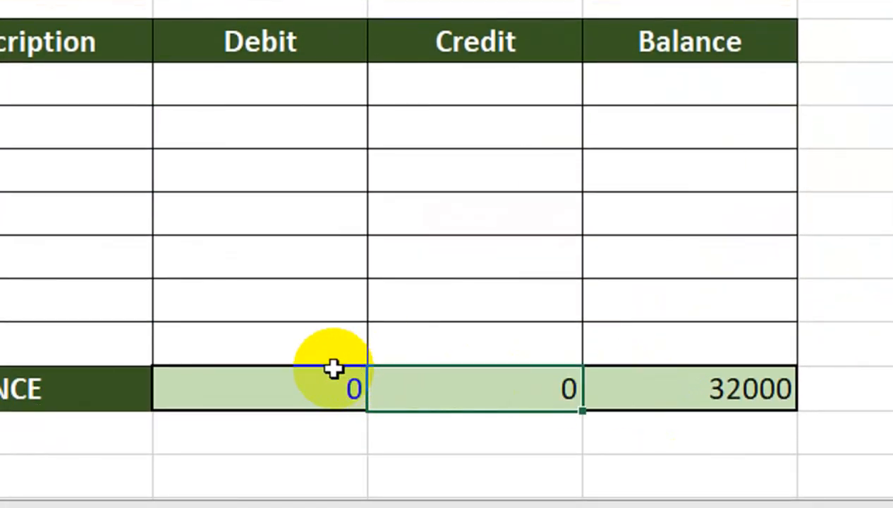
drag(333, 367, 409, 372)
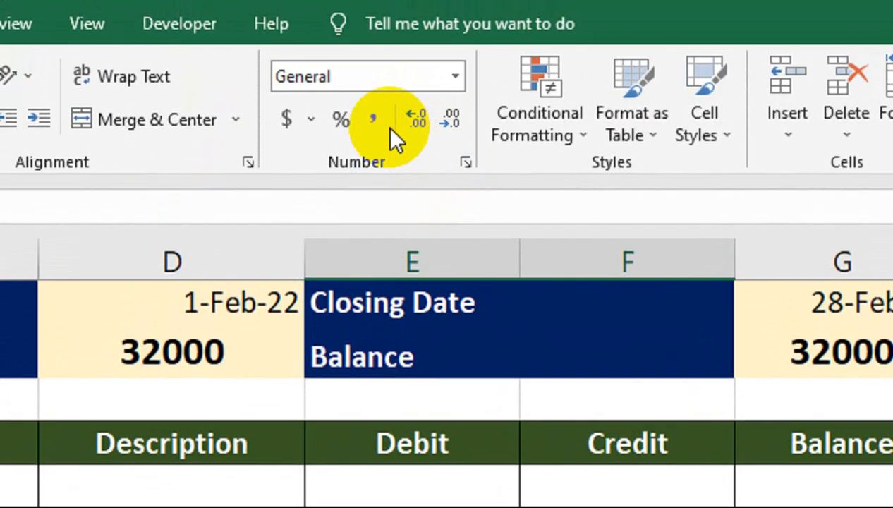
click(373, 19)
Step: Wrap the total balance formula in G18 as =IF(D11="","",D8-E18+F18) and check the closing balance in G8
click(669, 381)
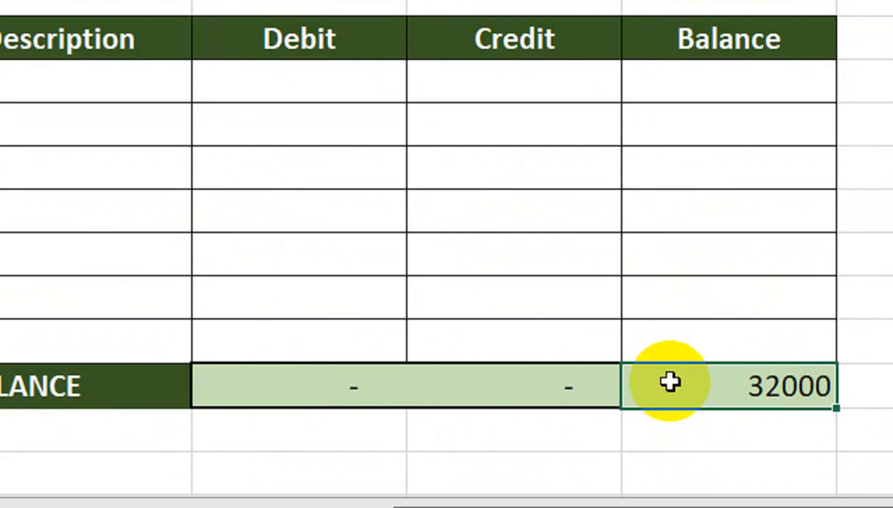
double_click(673, 381)
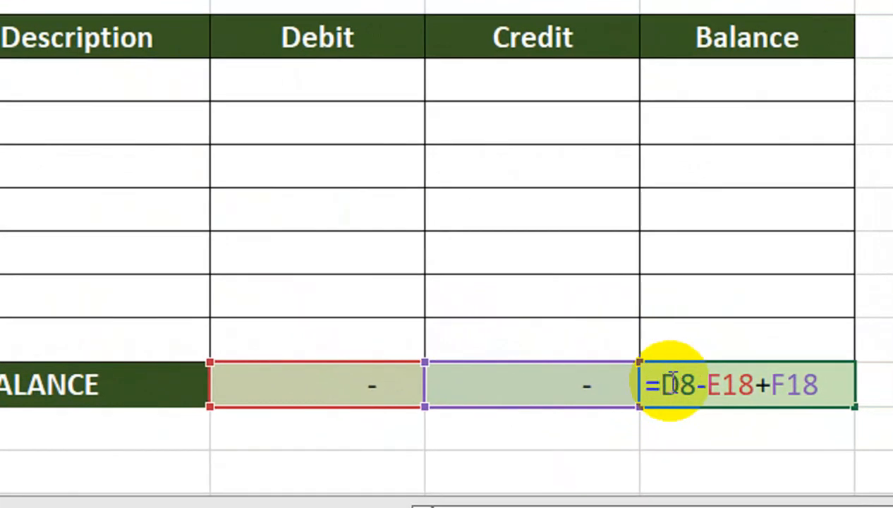
click(721, 450)
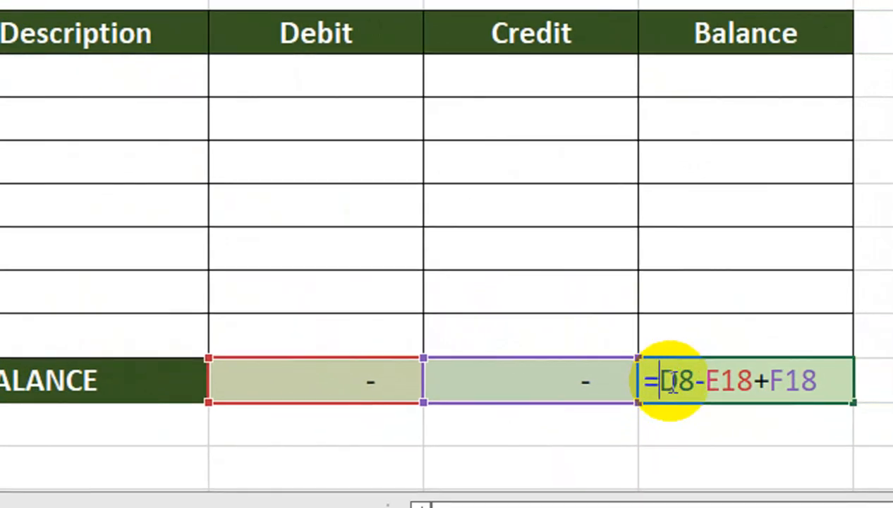
text(IF()
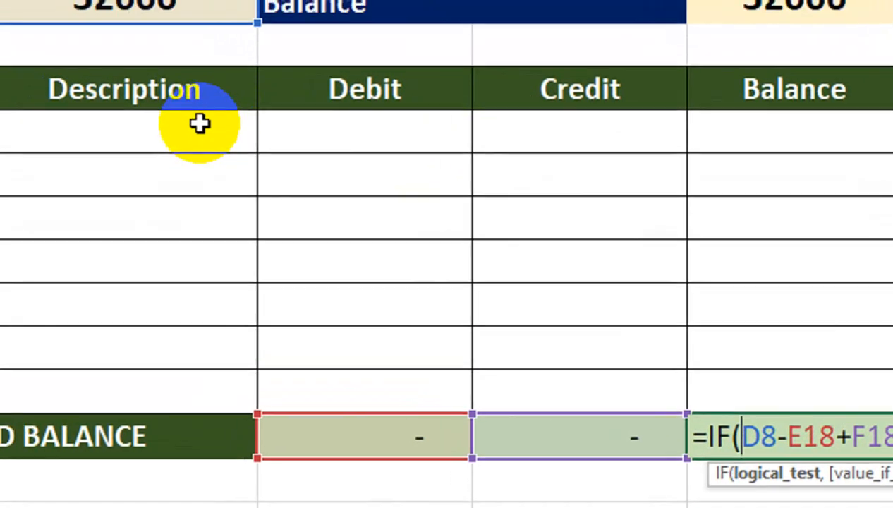
click(199, 86)
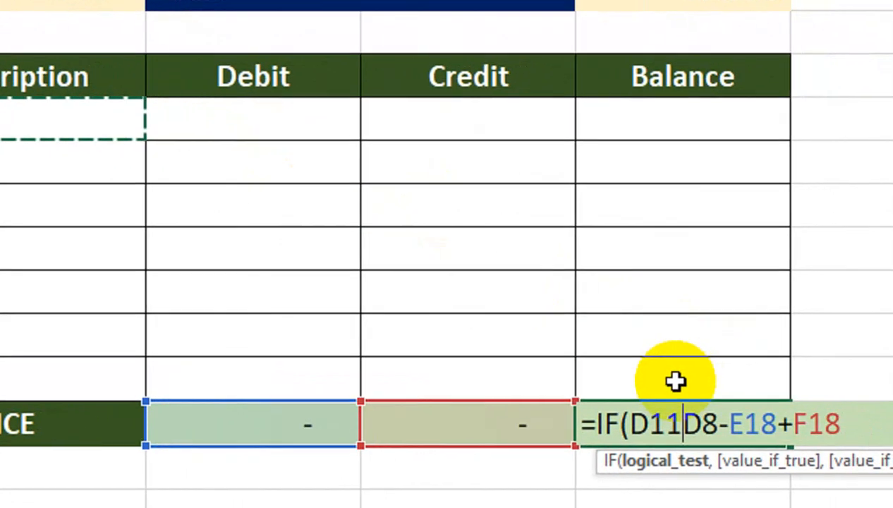
text(="","",)
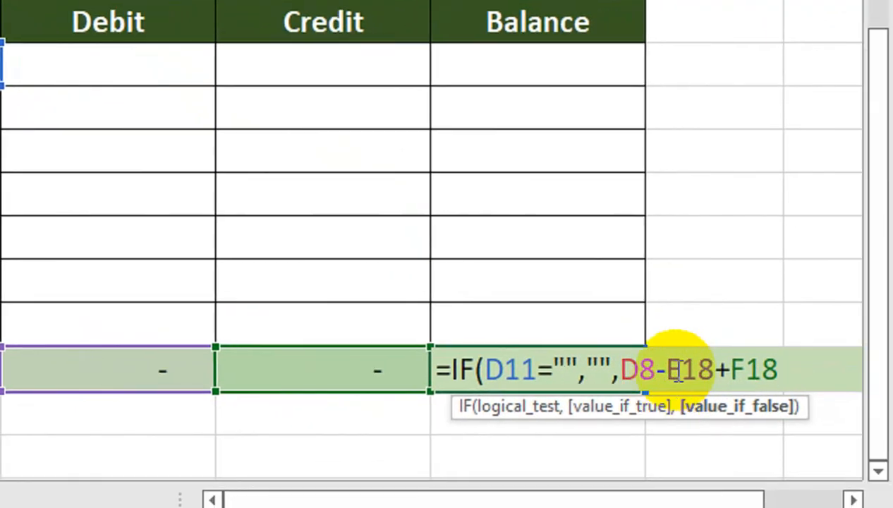
key(ctrl+Return)
key(Return)
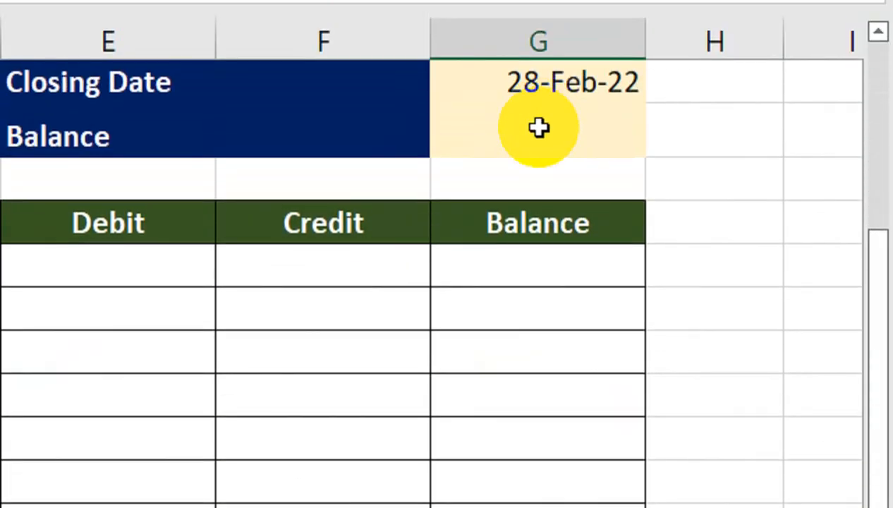
click(538, 128)
Step: Record the first FEB transaction with the description Cash Receive in D11 and a credit of 20000 in F11
click(213, 269)
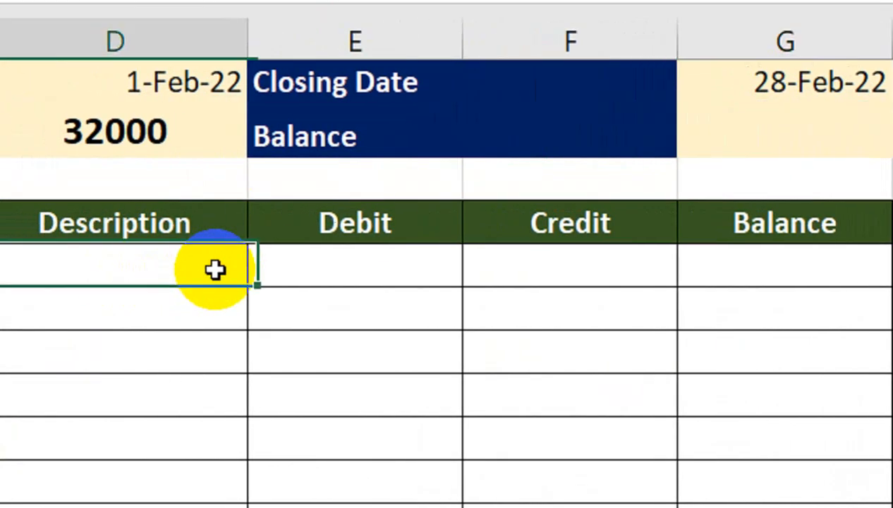
text(Cash )
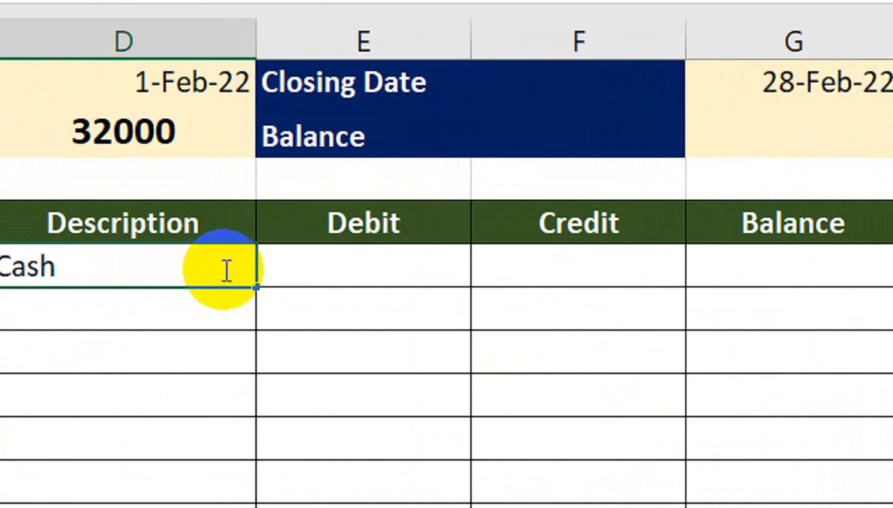
text(Sal)
key(BackSpace)
key(BackSpace)
key(BackSpace)
text(Re)
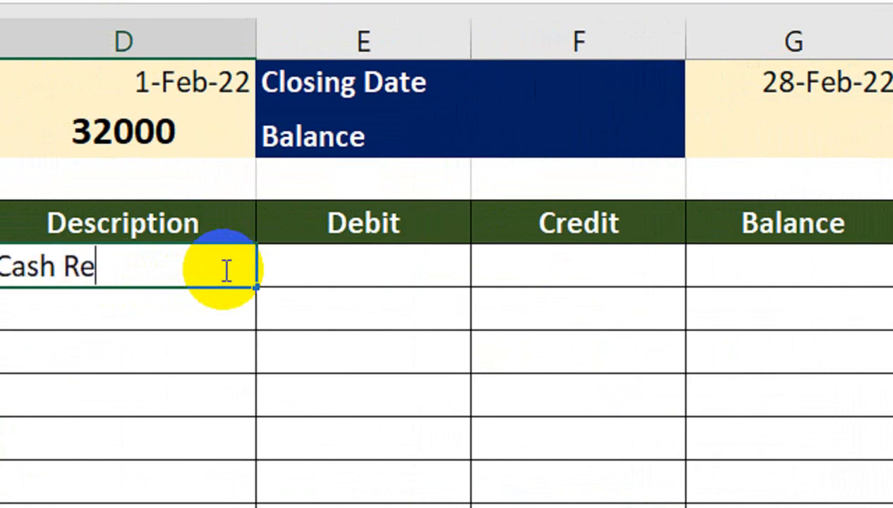
text(ceive)
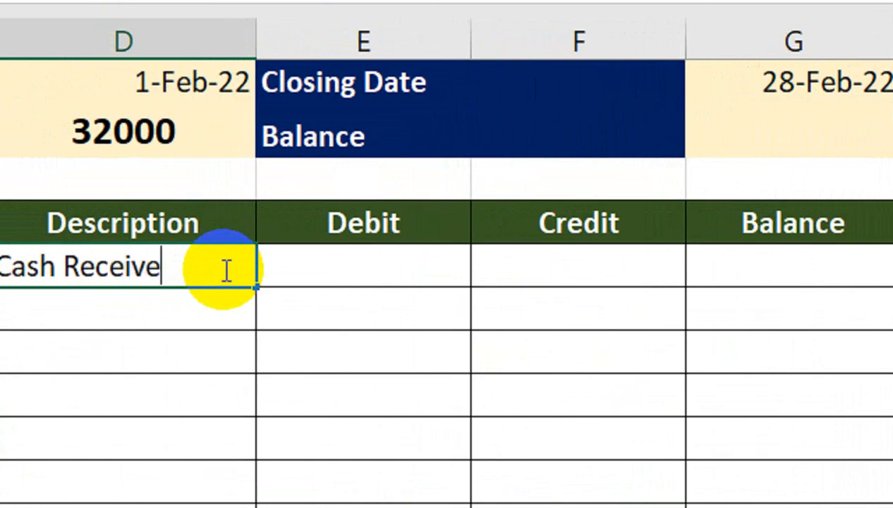
key(Tab)
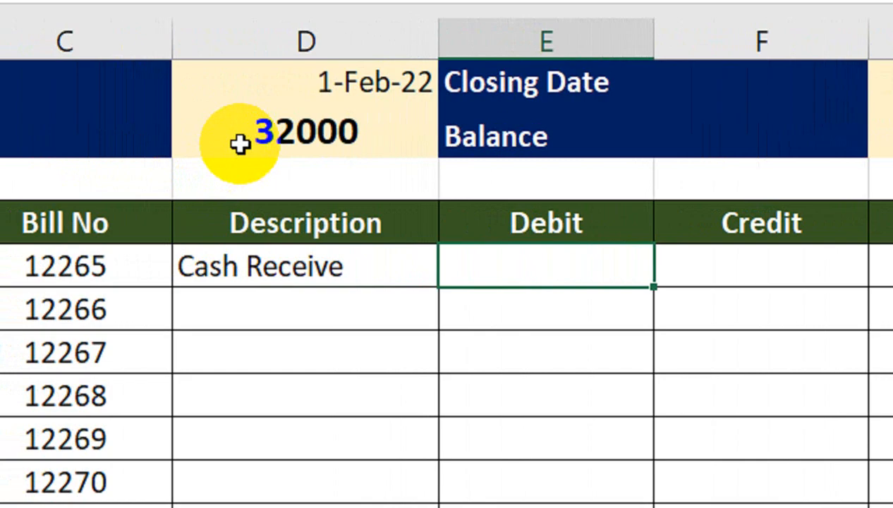
click(743, 268)
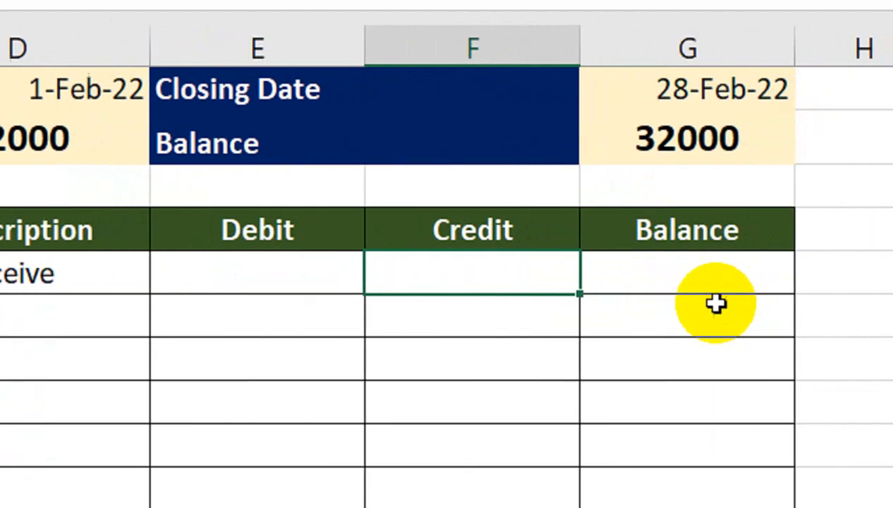
text(20000)
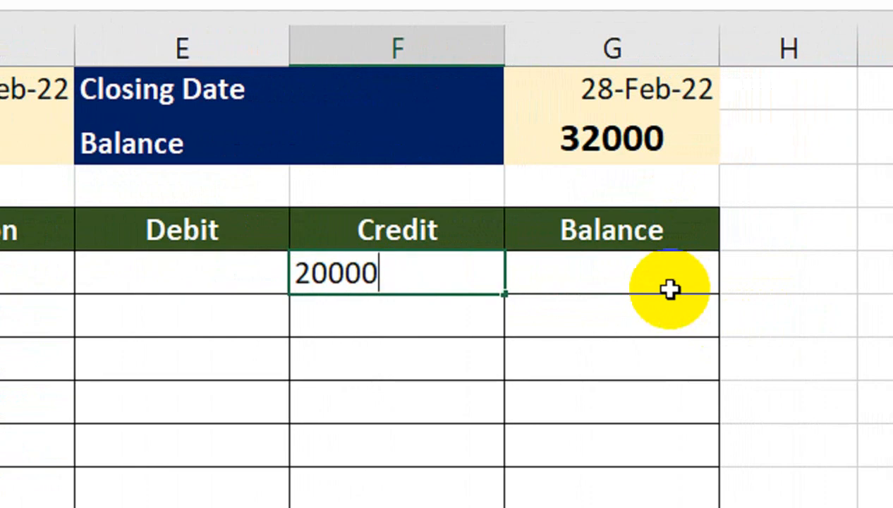
key(Return)
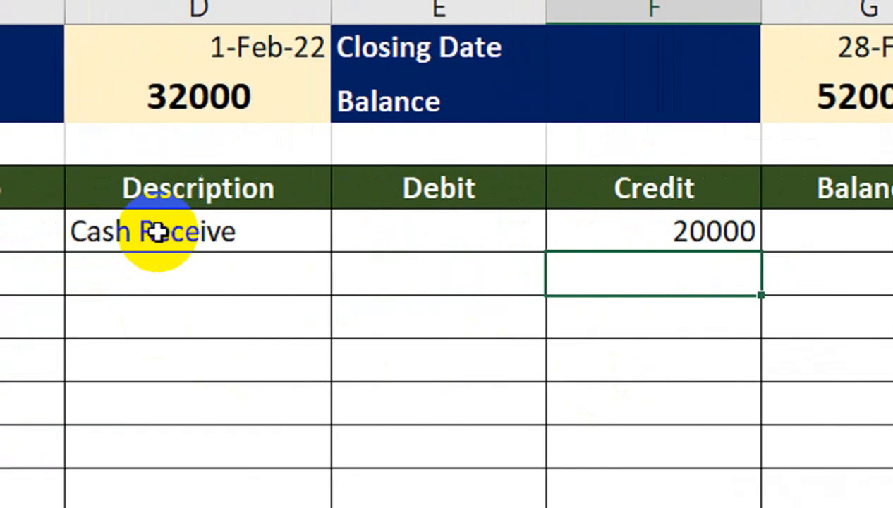
Step: Record the second FEB transaction with the description Salary in D12 and a debit of 25000 in E12
click(145, 268)
double_click(228, 266)
text(Salary)
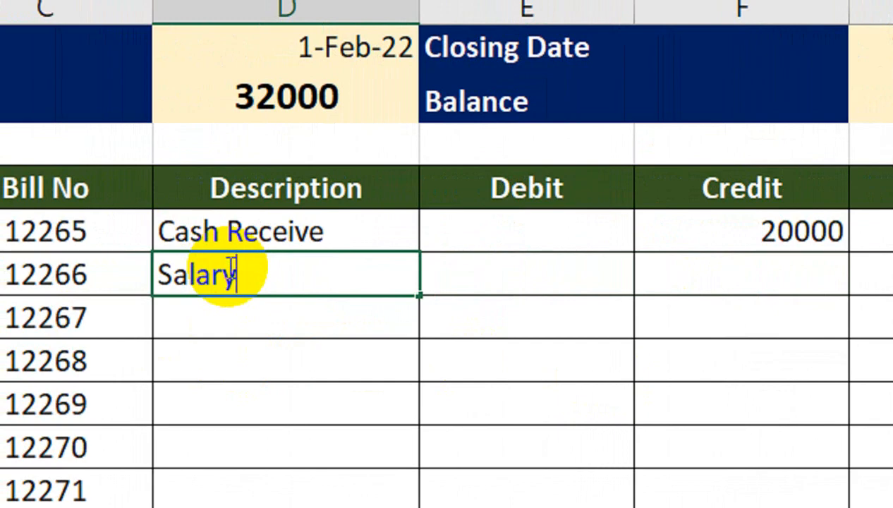
key(Tab)
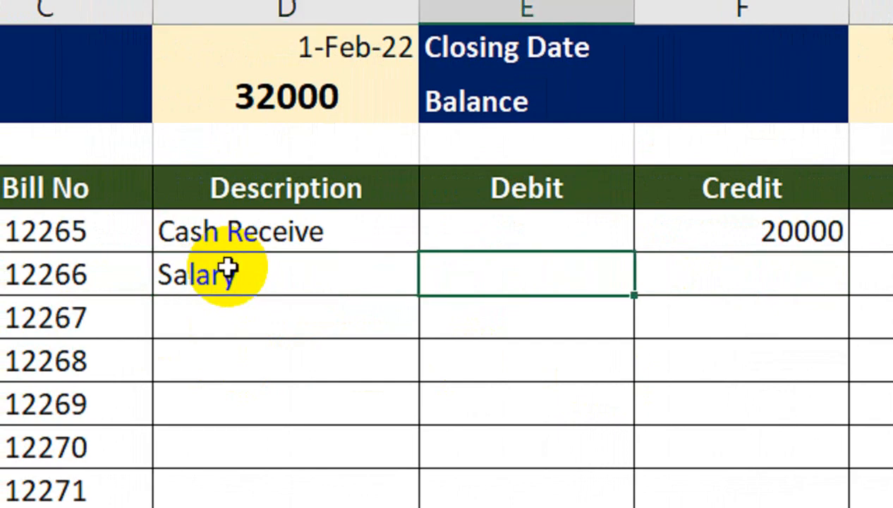
text(25000)
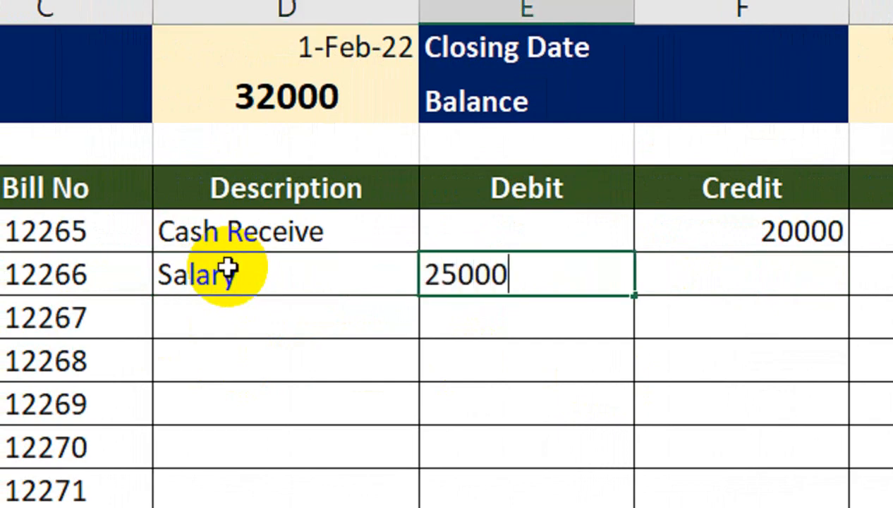
key(Return)
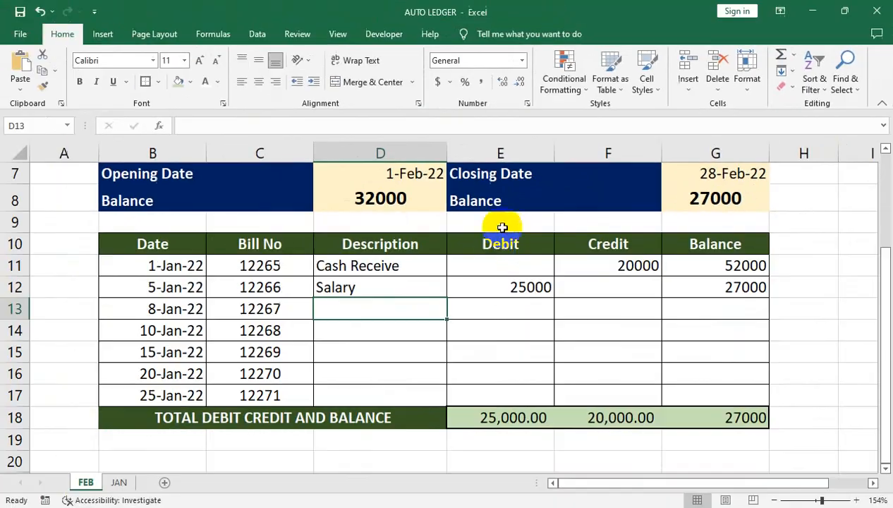
scroll(502, 227, up, 1)
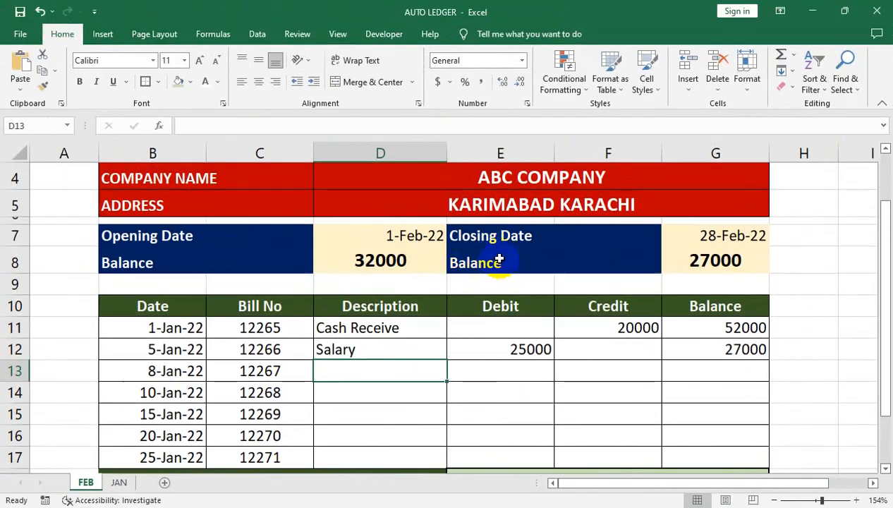